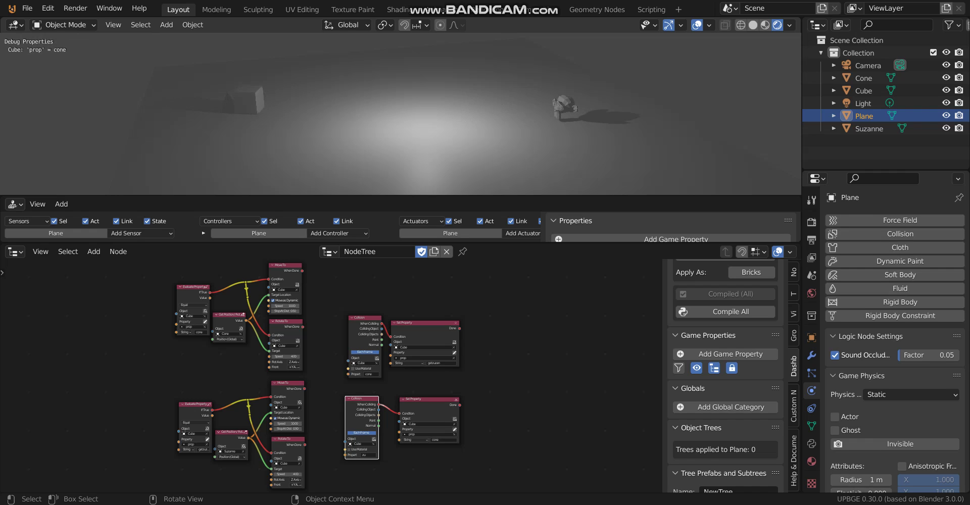
# - Stop the running game and start a new file, closing the example project
pyautogui.press('Escape')
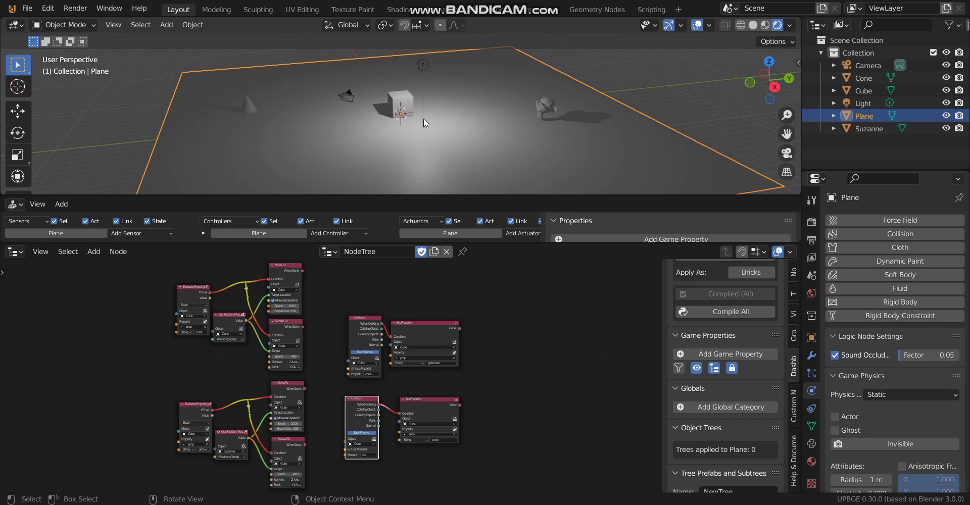
pyautogui.hotkey('ctrl', 'n')
pyautogui.click(422, 118)
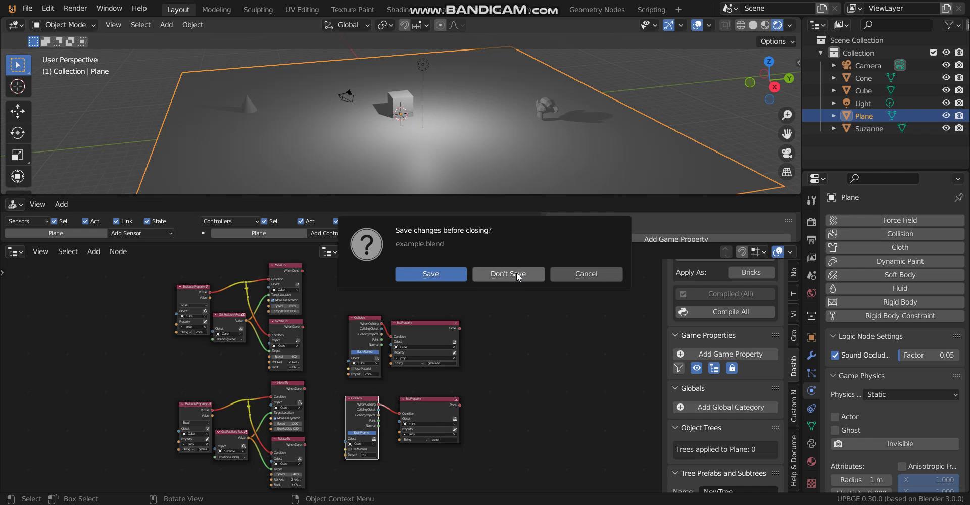
pyautogui.click(443, 273)
# - Add a plane at the world origin and scale it up into a large floor beneath the cube
pyautogui.hotkey('shift', 'a')
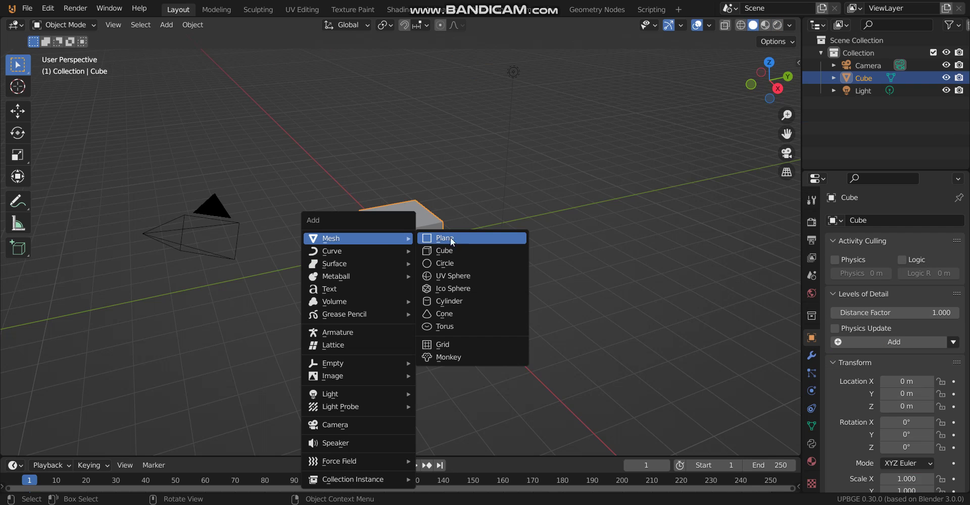
pyautogui.click(458, 237)
pyautogui.hotkey('alt', 'g')
pyautogui.press('s')
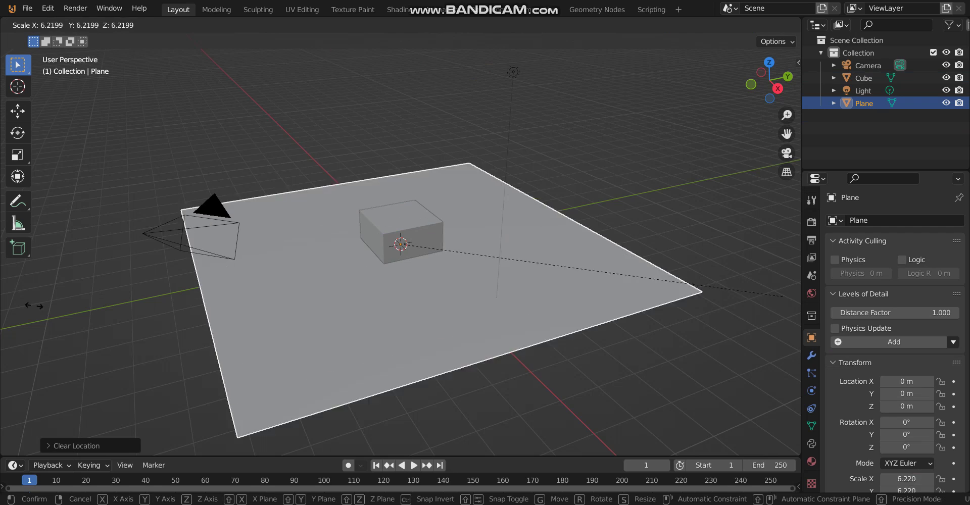
pyautogui.click(385, 268)
# - Raise the cube straight up along Z to a height of about 3.12 m above the plane
pyautogui.click(395, 241)
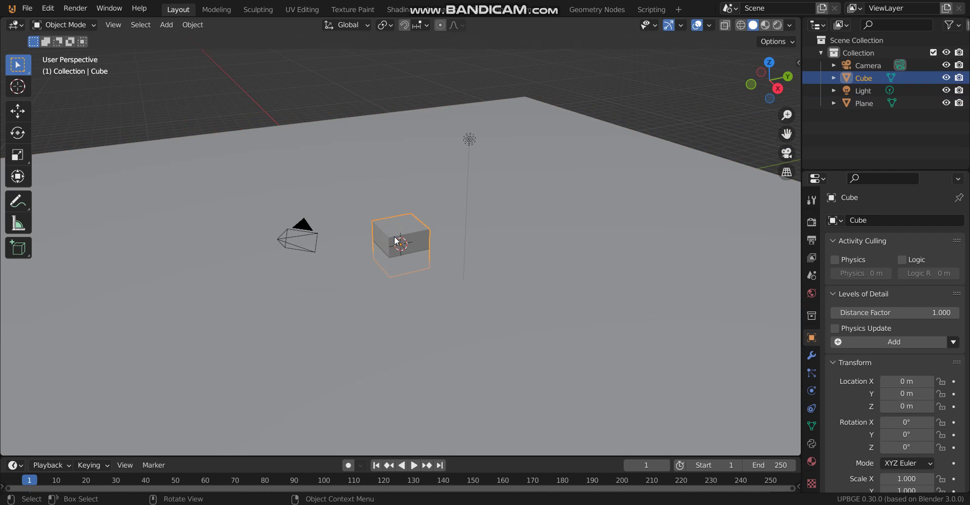
pyautogui.press('g')
pyautogui.press('z')
pyautogui.click(407, 220)
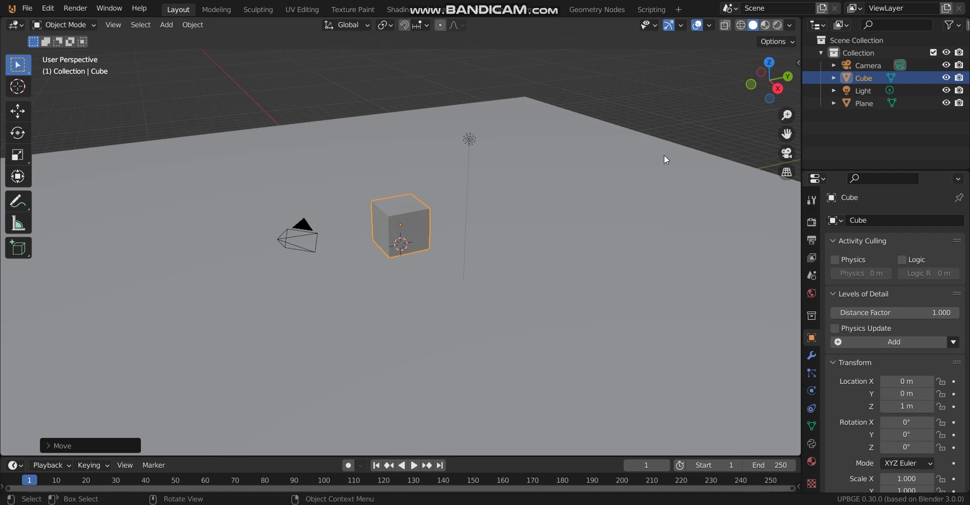
pyautogui.press('g')
pyautogui.press('z')
pyautogui.click(436, 178)
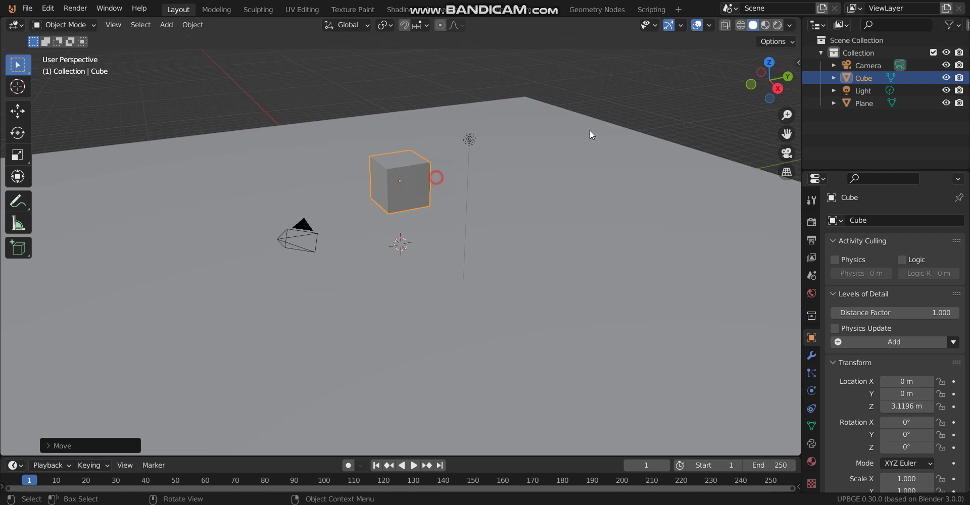
# - Show the viewport in rendered shading, scale the cube down to about 0.62 and apply its scale
pyautogui.click(777, 25)
pyautogui.hotkey('alt', 'z')
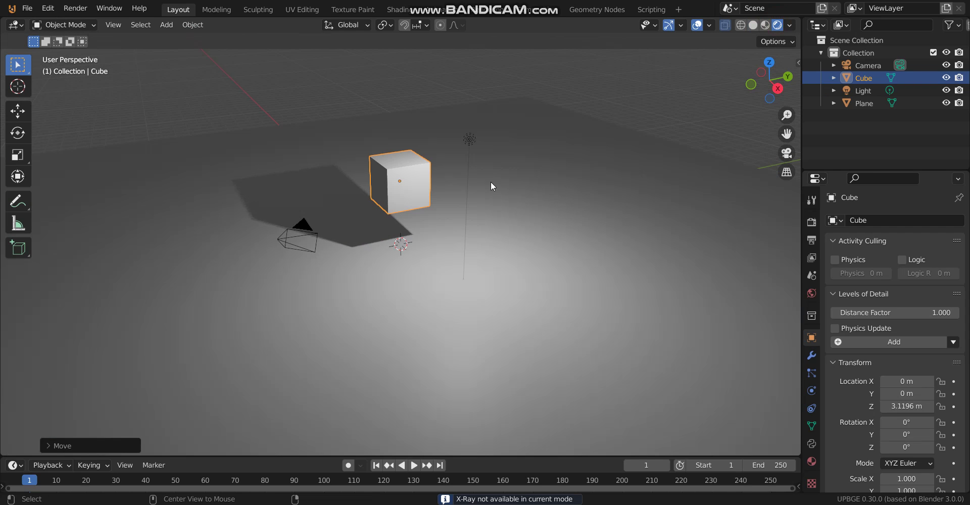
pyautogui.press('s')
pyautogui.click(513, 184)
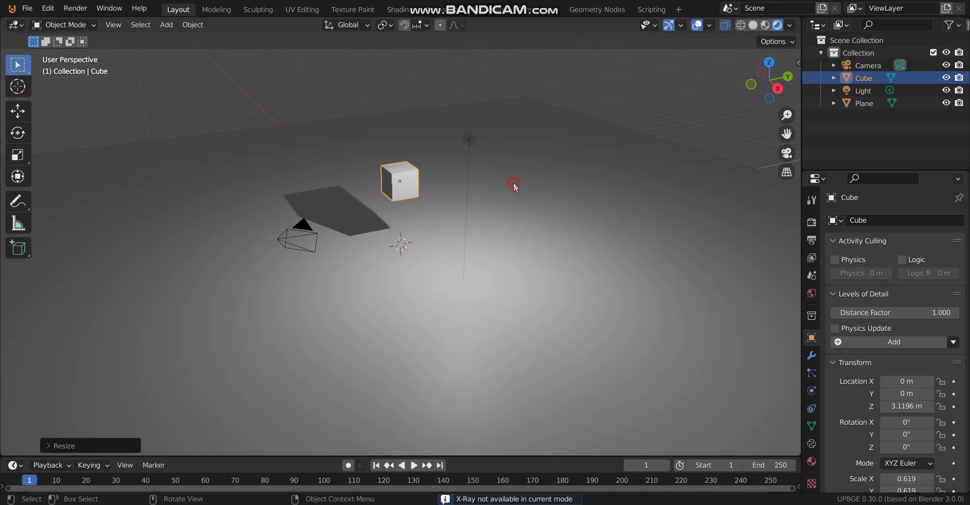
pyautogui.hotkey('ctrl', 'a')
pyautogui.click(513, 183)
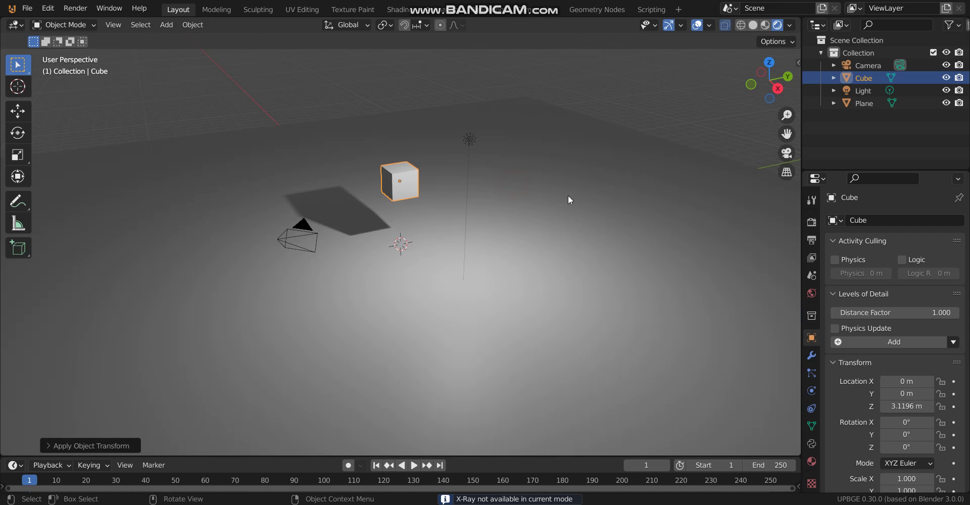
# - Set the cube's game physics type to Dynamic and enable Box collision bounds for it
pyautogui.click(811, 409)
pyautogui.click(811, 391)
pyautogui.click(897, 398)
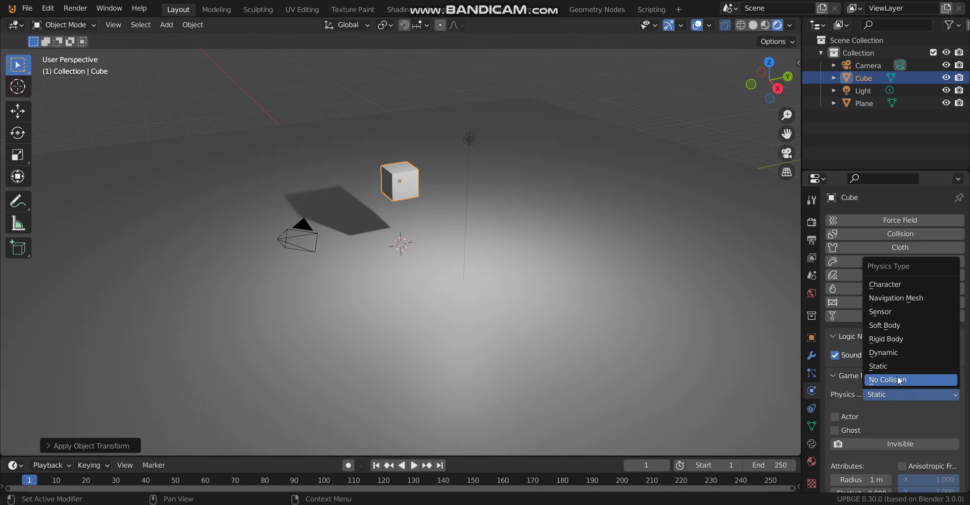
pyautogui.click(901, 355)
pyautogui.scroll(-10, 890, 434)
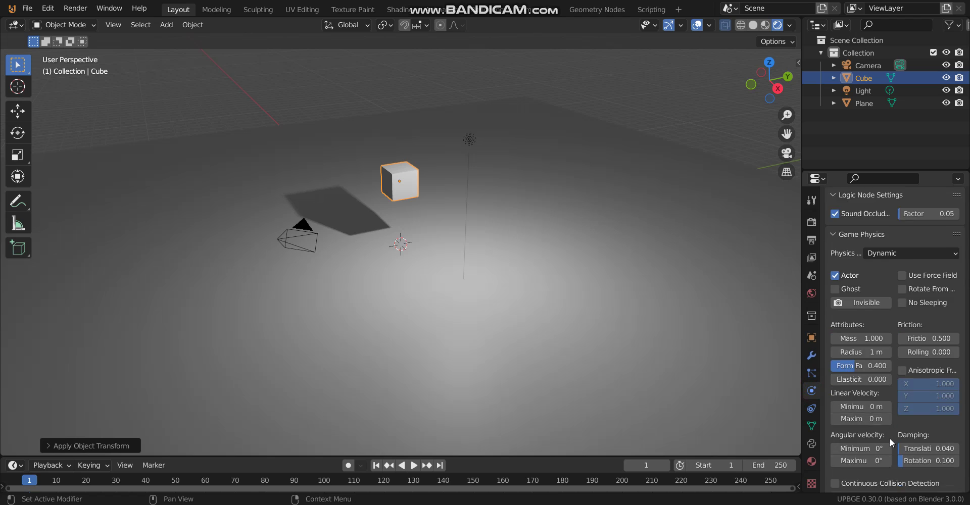
pyautogui.click(842, 412)
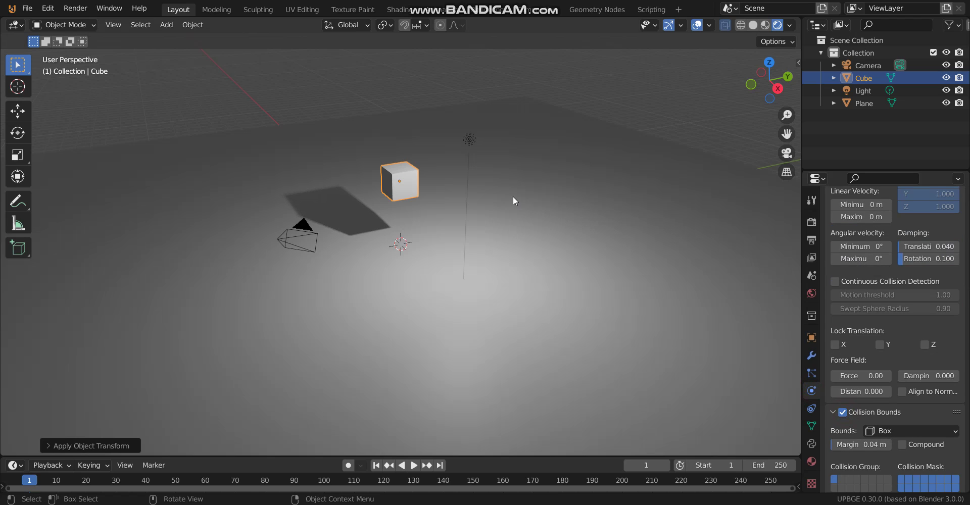
# - Run the game briefly to test the cube's fall, and enlarge the timeline area beneath the viewport
pyautogui.press('p')
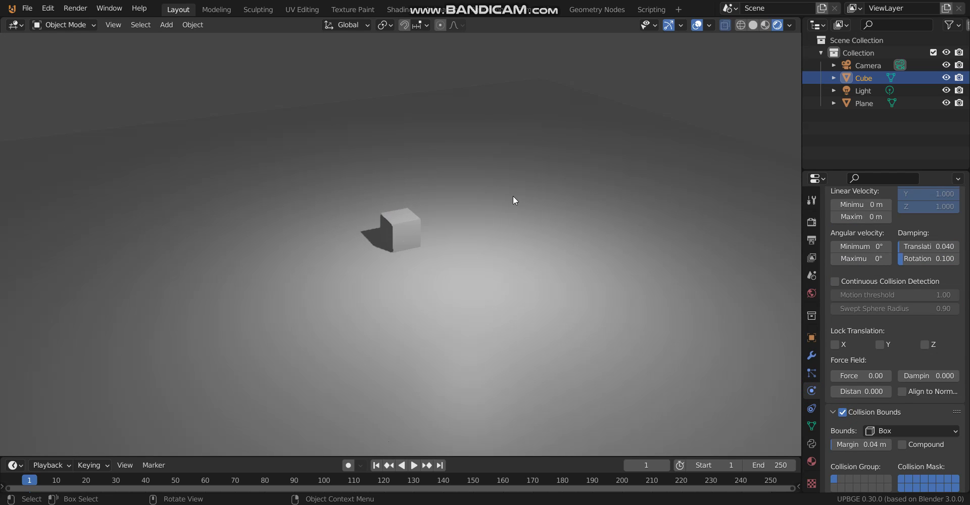
pyautogui.press('Escape')
pyautogui.moveTo(478, 455); pyautogui.dragTo(474, 256)
# - Add a monkey mesh and move it far from the cube toward the positive Y side of the plane
pyautogui.moveTo(444, 151); pyautogui.dragTo(426, 135, button='middle')
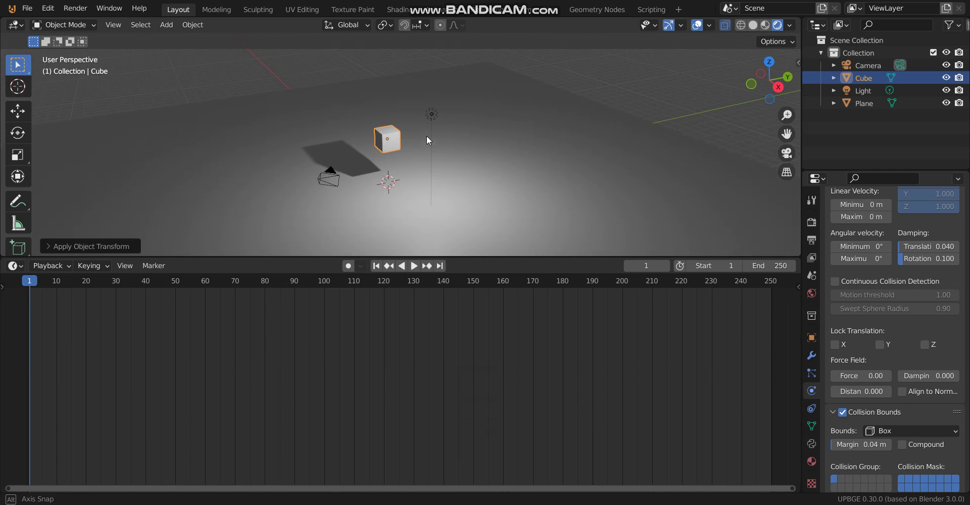
pyautogui.hotkey('shift', 'a')
pyautogui.moveTo(353, 159)
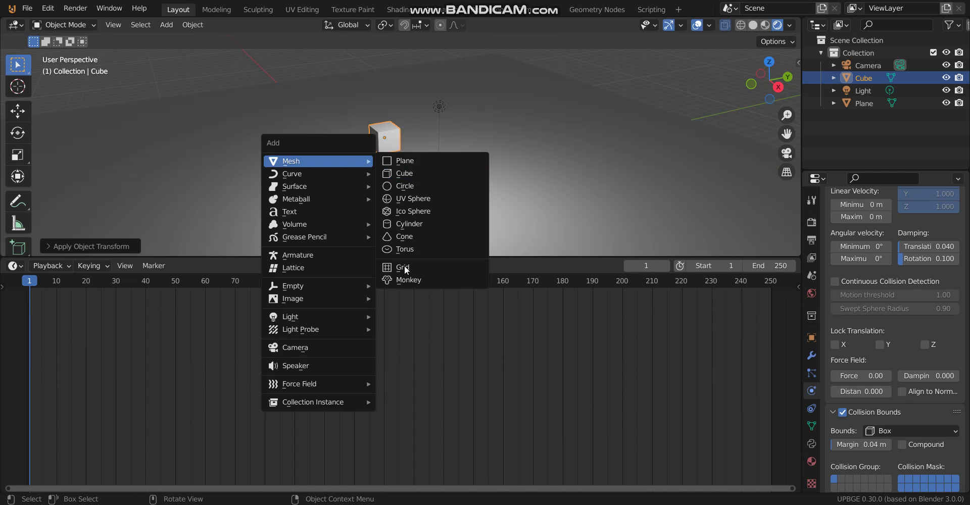
pyautogui.click(402, 278)
pyautogui.press('g')
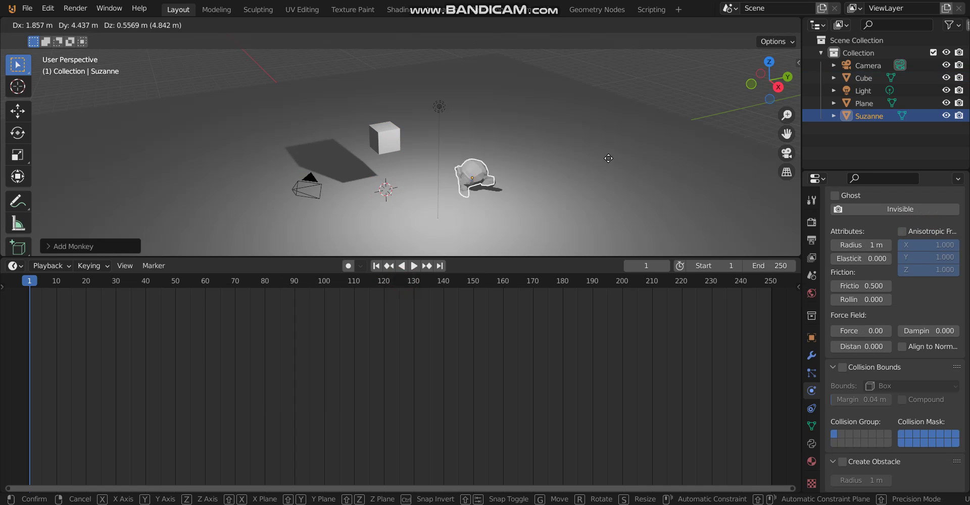
pyautogui.click(648, 179)
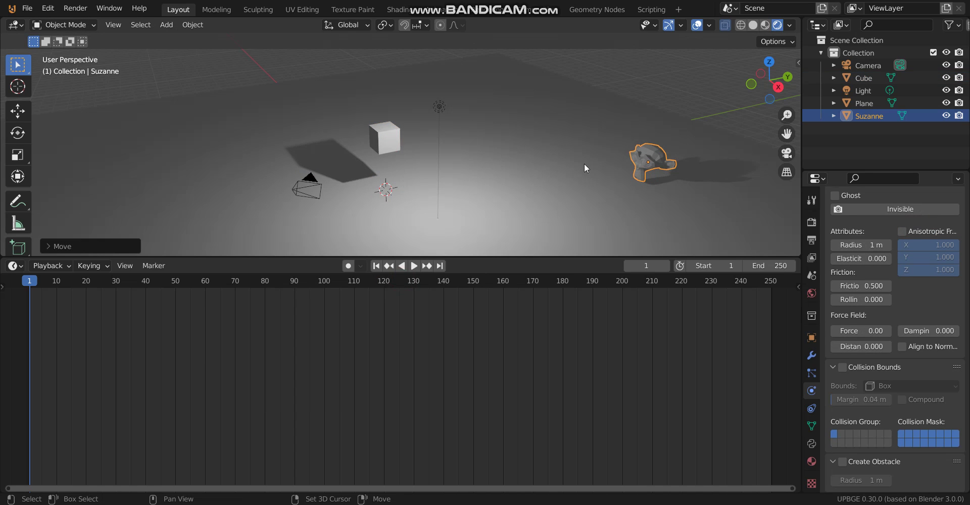
# - Add a torus and move it to the negative Y side of the plane, opposite the monkey head
pyautogui.hotkey('shift', 'a')
pyautogui.moveTo(438, 141)
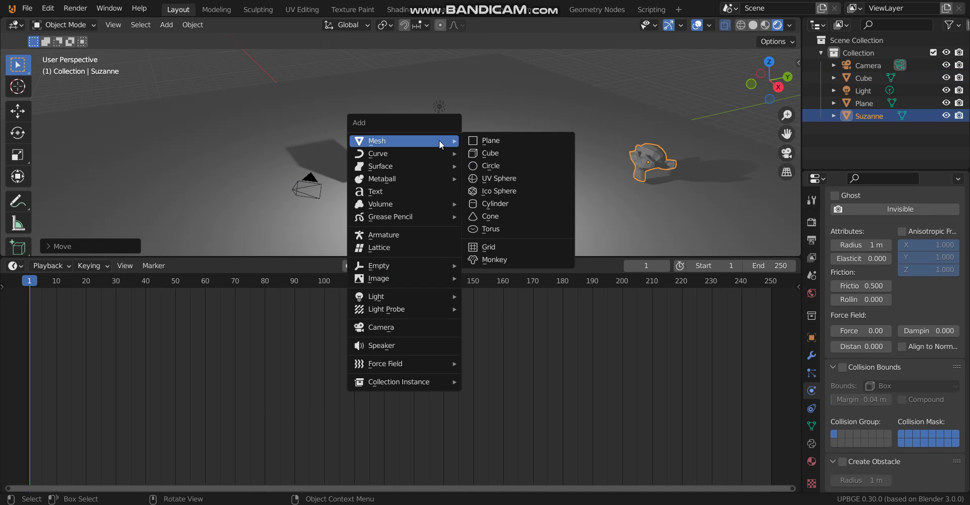
pyautogui.click(496, 228)
pyautogui.press('g')
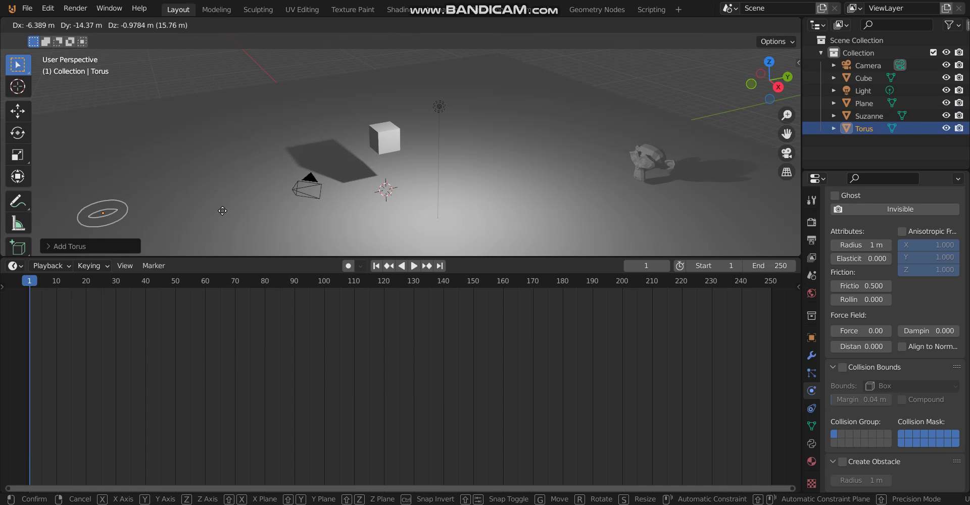
pyautogui.click(220, 170)
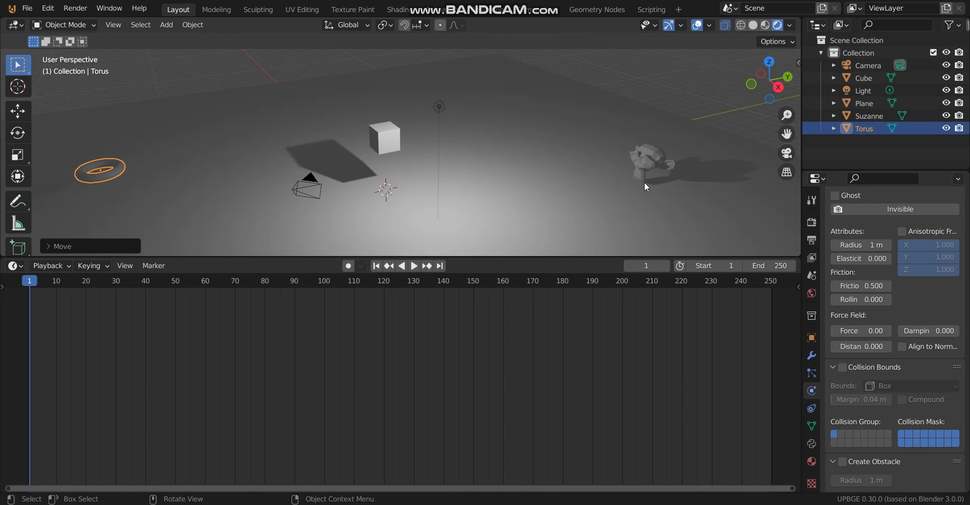
# - Change the timeline area to the Logic Node Editor and create a new node tree with the monkey head selected
pyautogui.click(644, 167)
pyautogui.click(15, 265)
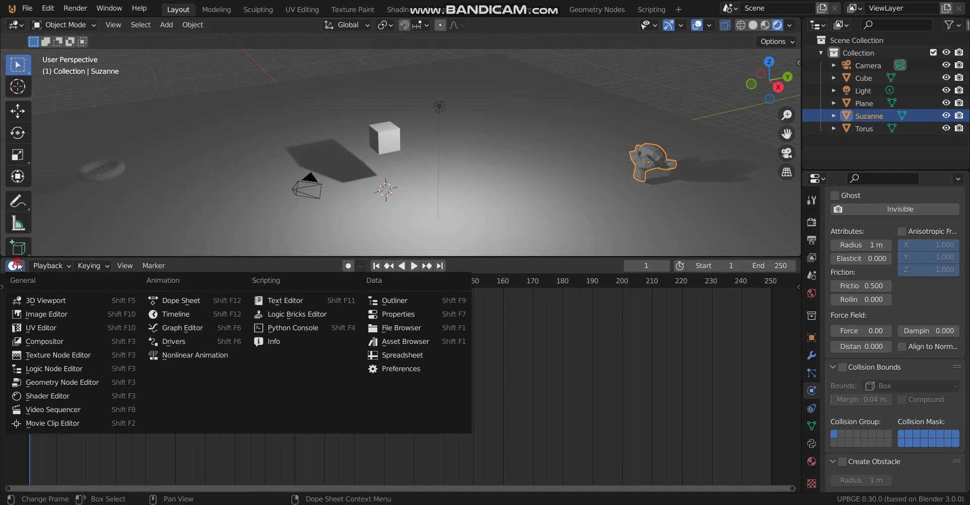
pyautogui.click(23, 374)
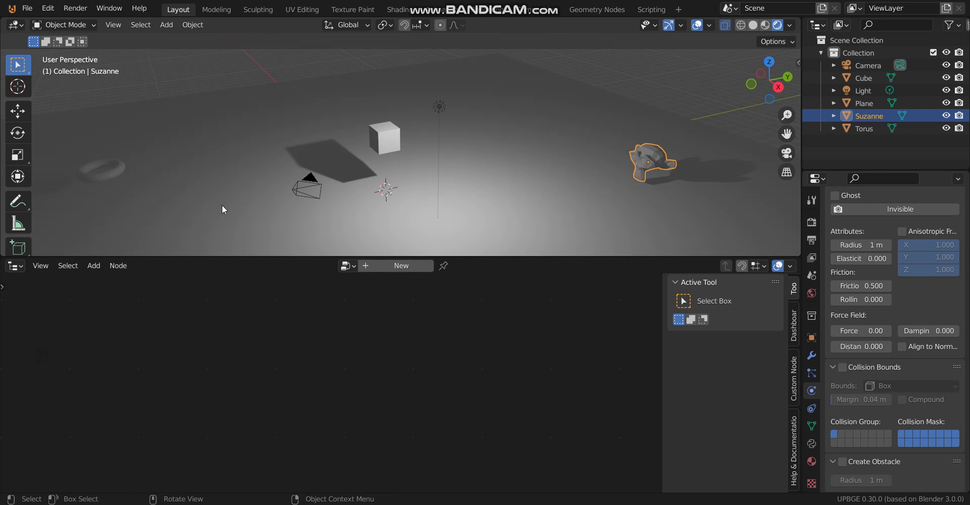
pyautogui.click(101, 168)
pyautogui.click(645, 162)
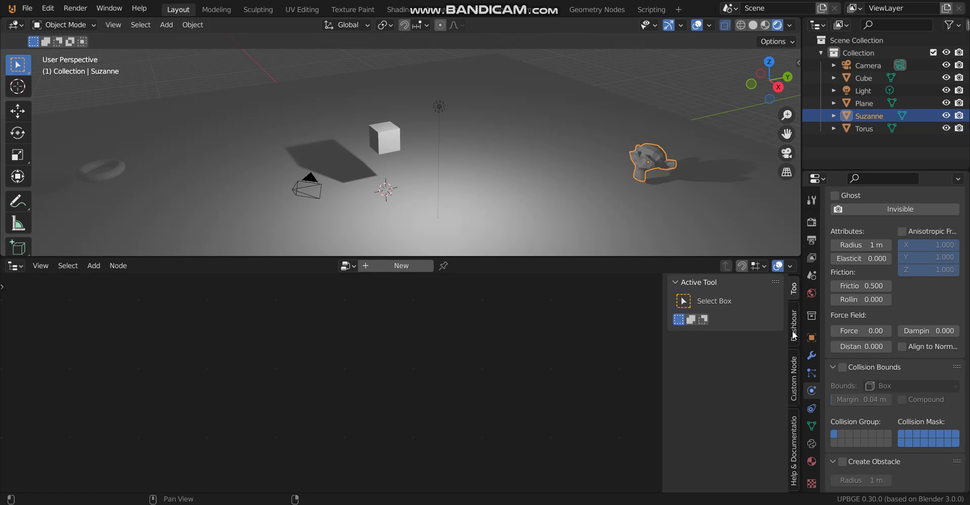
pyautogui.click(399, 265)
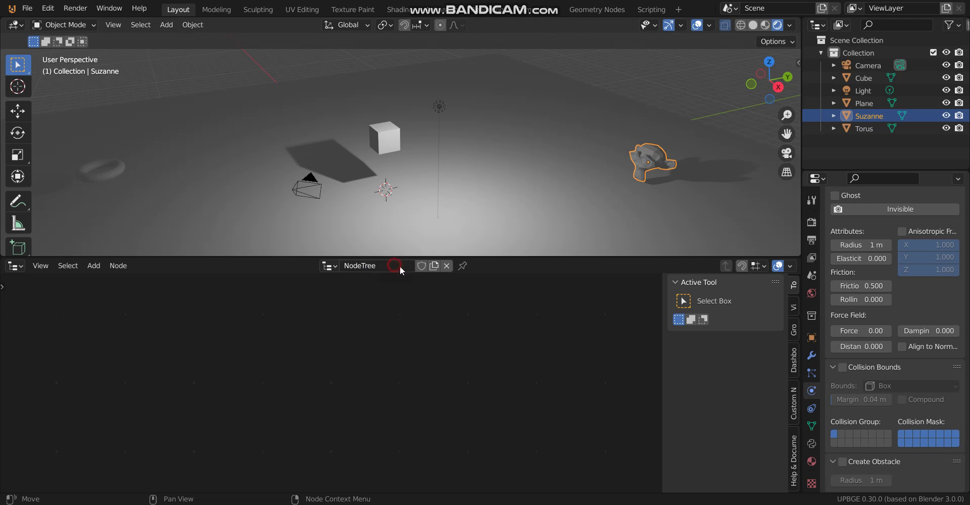
# - Add a Float game property to the monkey head and name it "zu"
pyautogui.click(793, 360)
pyautogui.scroll(-2, 767, 369)
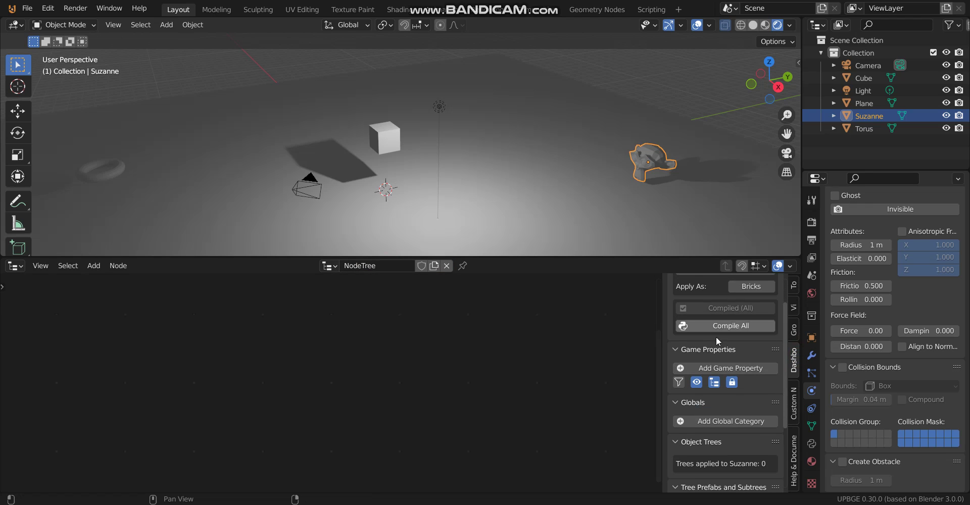
pyautogui.click(719, 371)
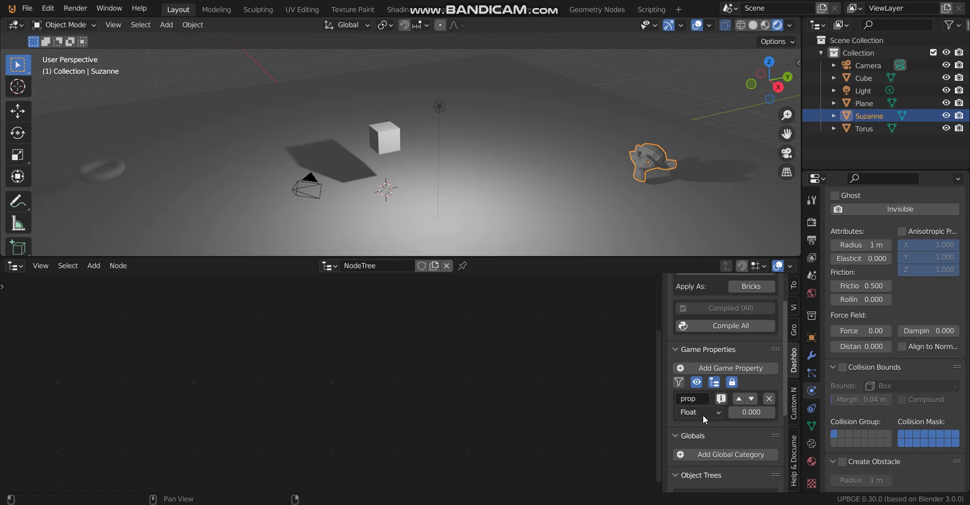
pyautogui.doubleClick(695, 401)
pyautogui.click(591, 382)
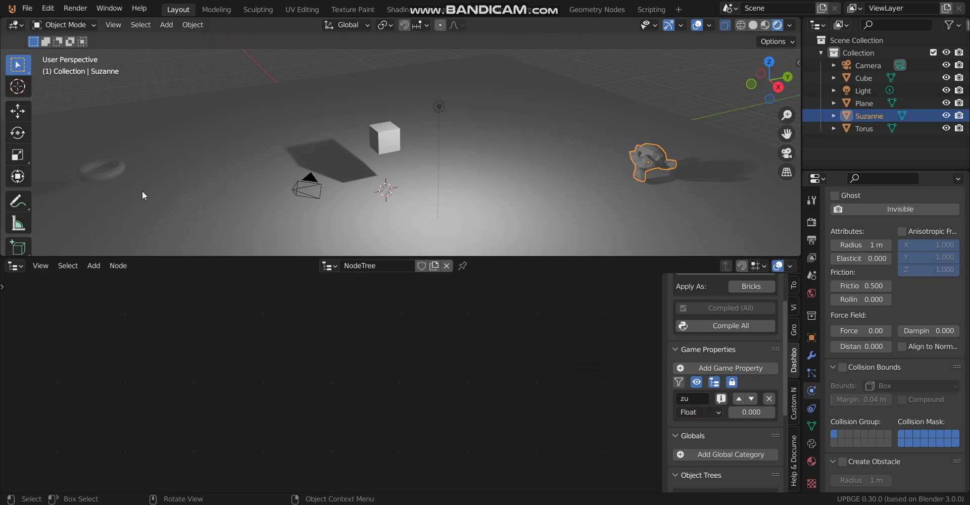
# - Add a Float game property to the torus and name it "torus"
pyautogui.click(104, 172)
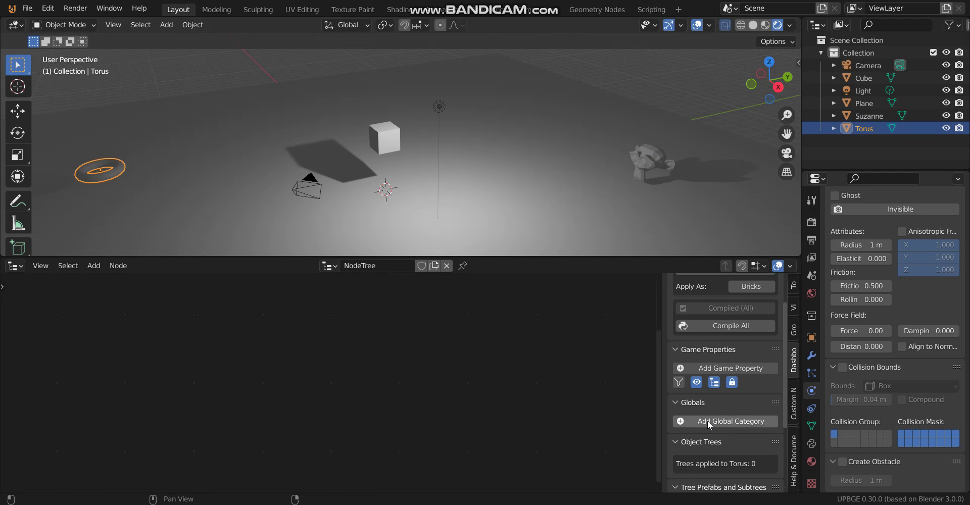
pyautogui.click(729, 369)
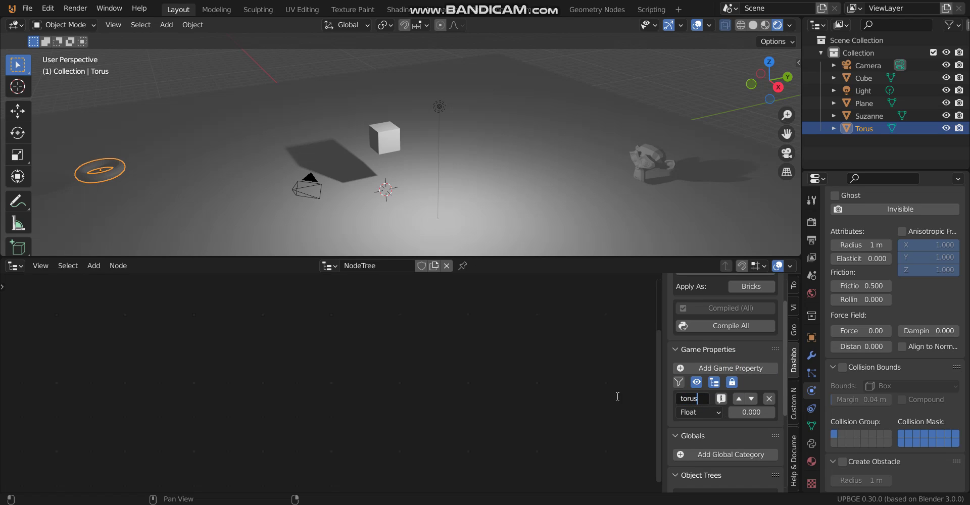
pyautogui.press('Return')
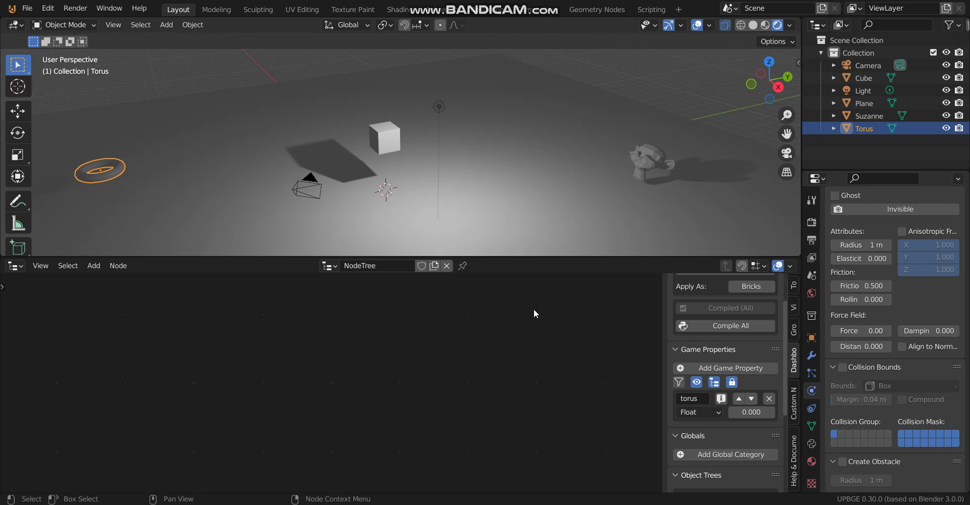
# - Select the cube and run the game briefly to test the scene with the new objects
pyautogui.click(390, 145)
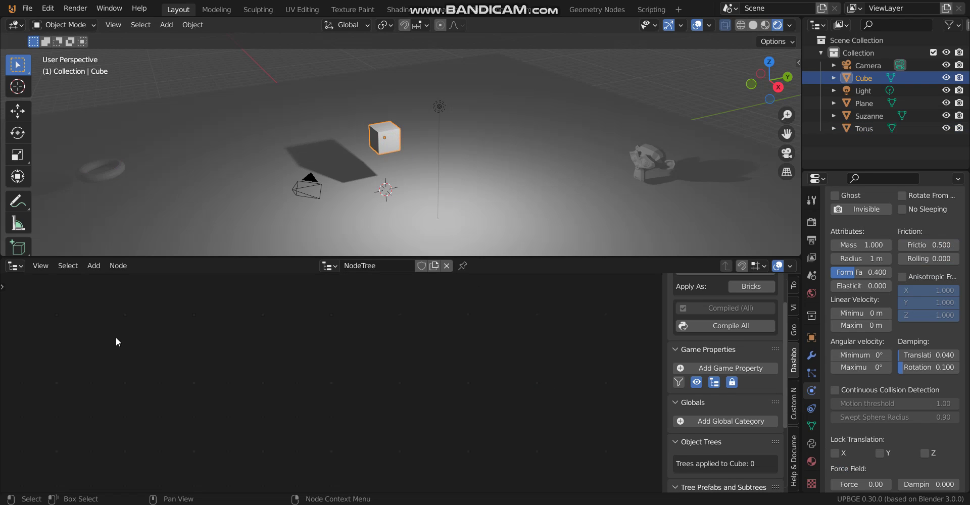
pyautogui.press('p')
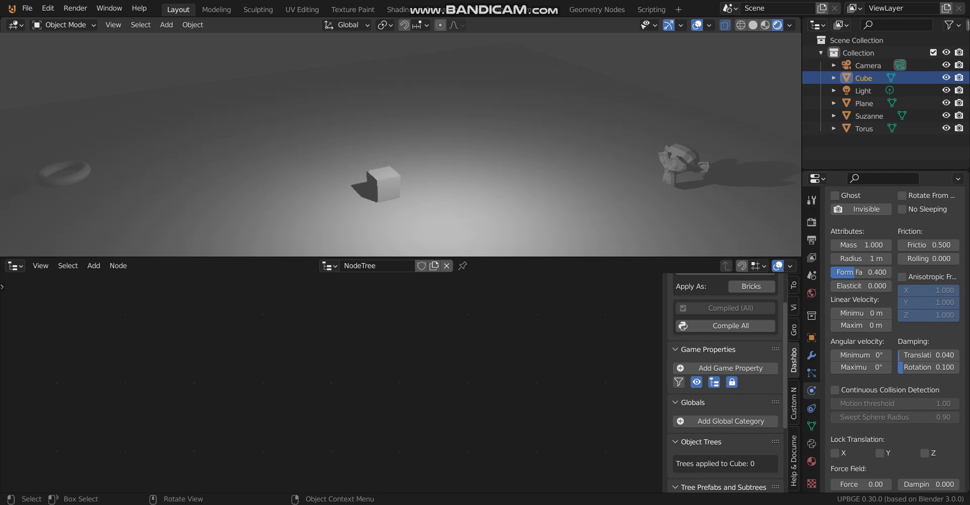
pyautogui.press('Escape')
# - Add an Evaluate Property node to the node tree and position it in the empty editor space
pyautogui.hotkey('shift', 'a')
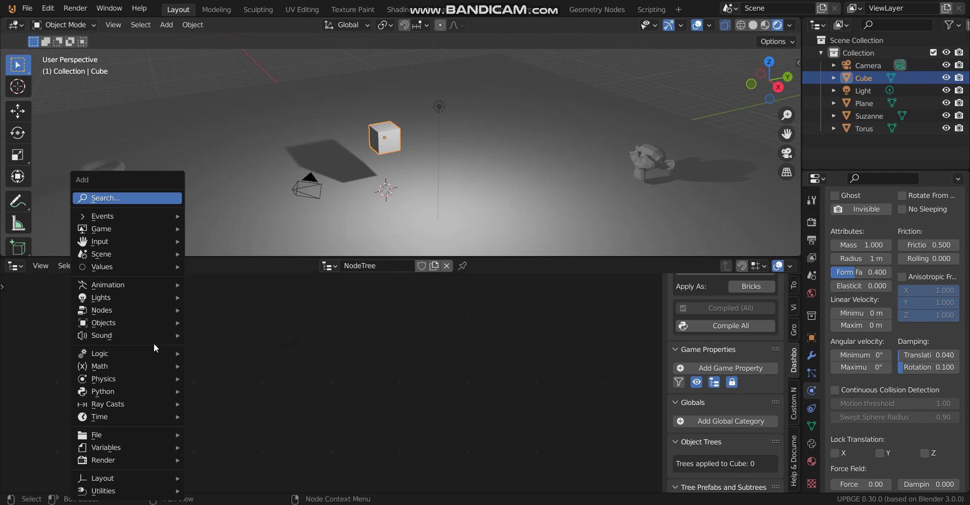
pyautogui.moveTo(147, 317)
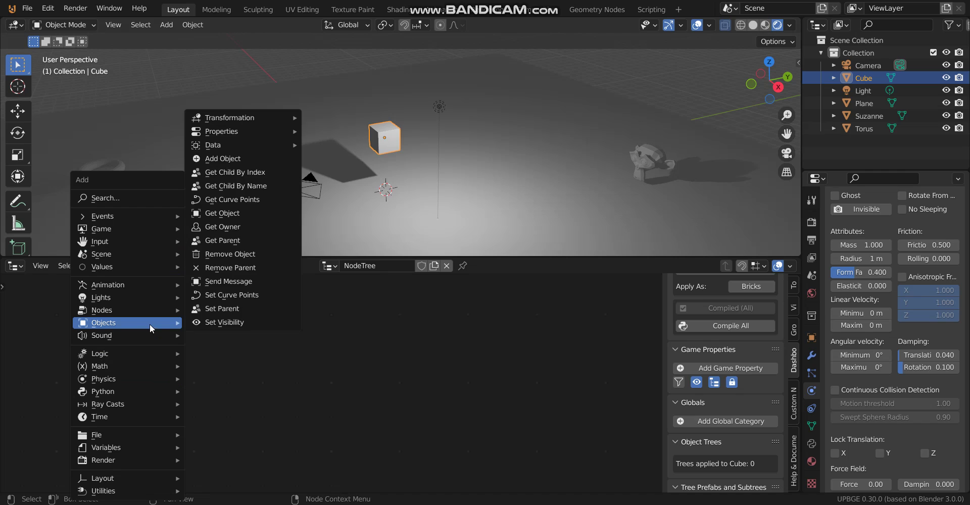
pyautogui.moveTo(253, 132)
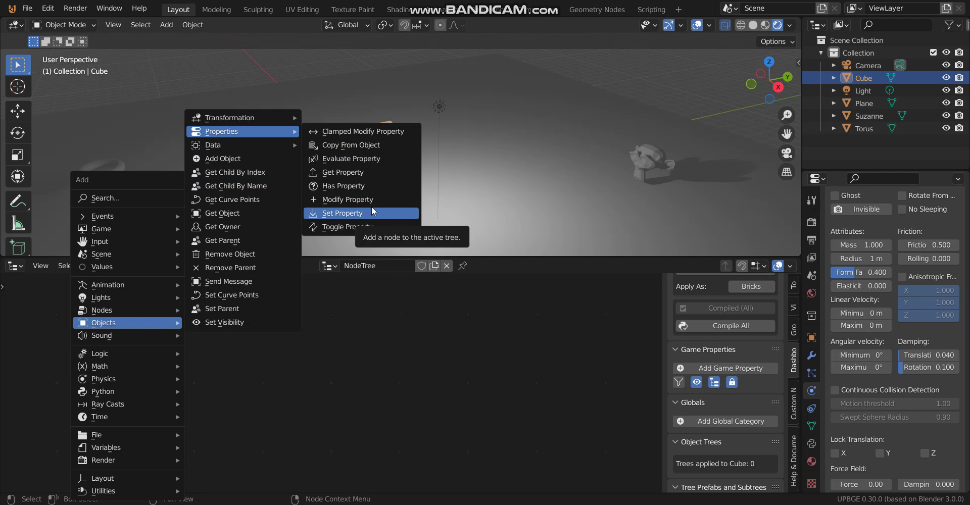
pyautogui.click(376, 160)
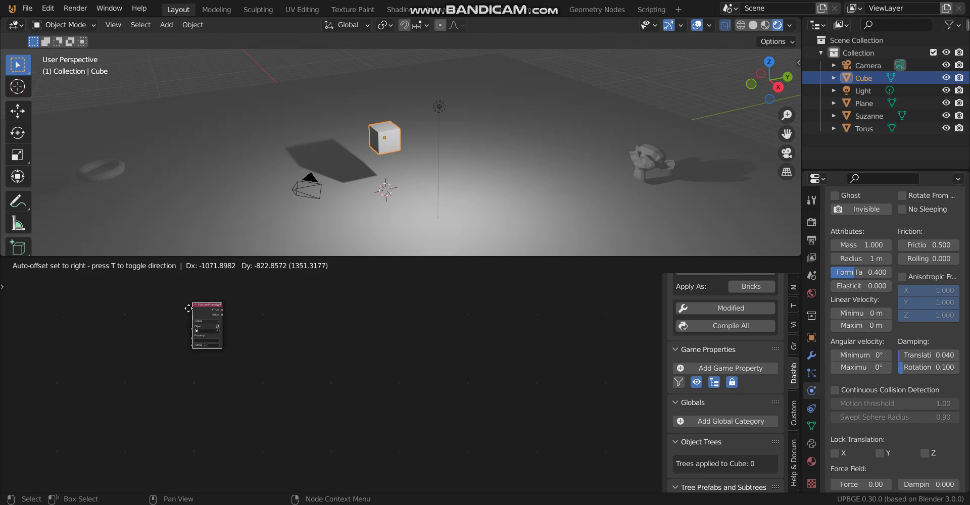
pyautogui.click(189, 309)
pyautogui.scroll(2, 220, 338)
pyautogui.moveTo(221, 337); pyautogui.dragTo(327, 371, button='middle')
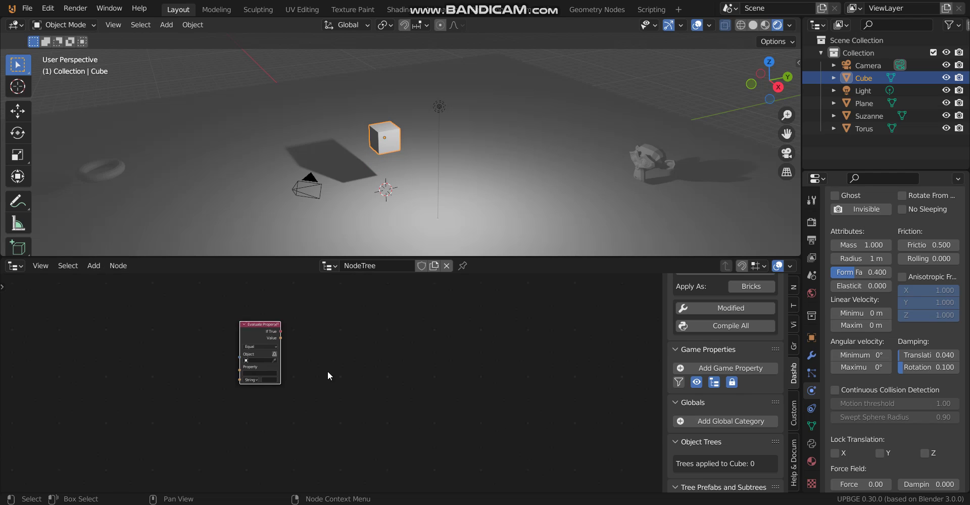
pyautogui.scroll(3, 327, 376)
pyautogui.keyDown('shift'); pyautogui.scroll(3, 320, 357); pyautogui.keyUp('shift')
pyautogui.moveTo(219, 313); pyautogui.dragTo(249, 324)
# - Set the cube as the object of the Evaluate Property node and check its list of available properties
pyautogui.click(257, 379)
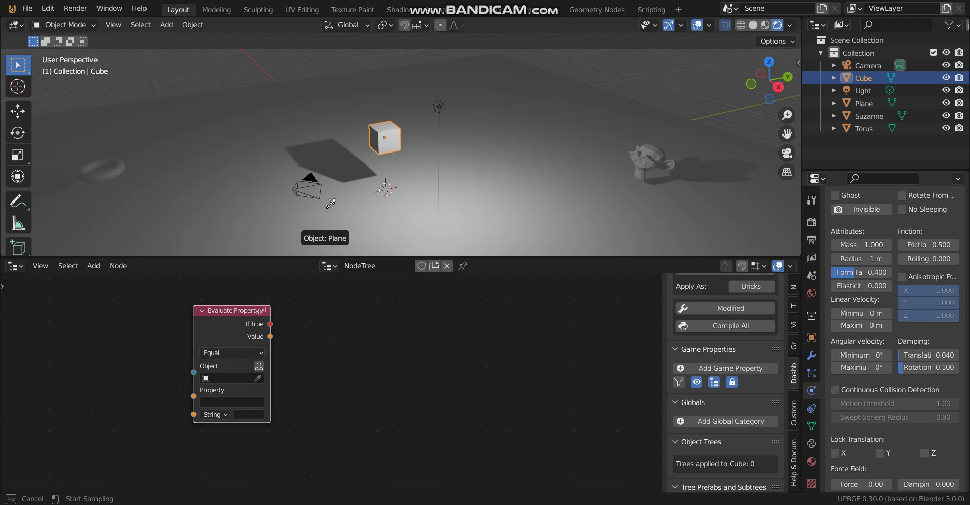
pyautogui.click(388, 134)
pyautogui.click(234, 401)
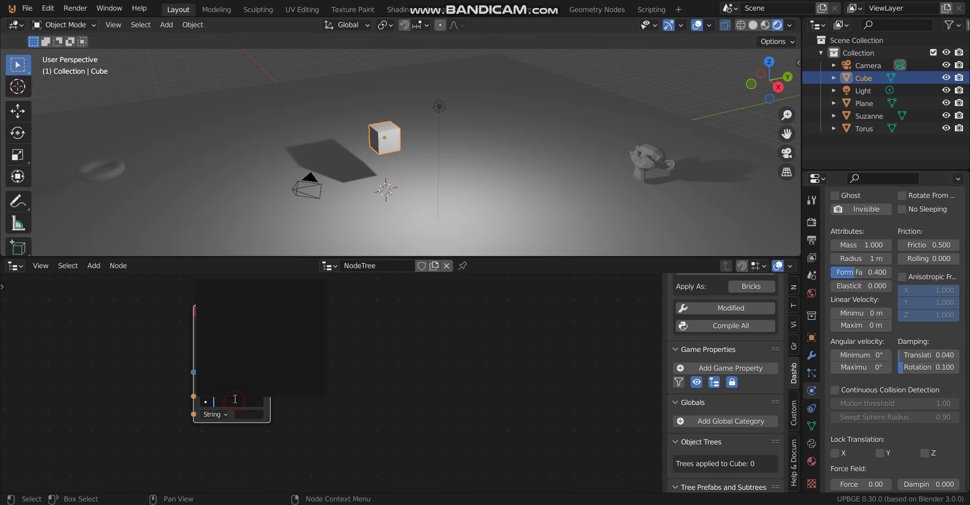
pyautogui.click(386, 382)
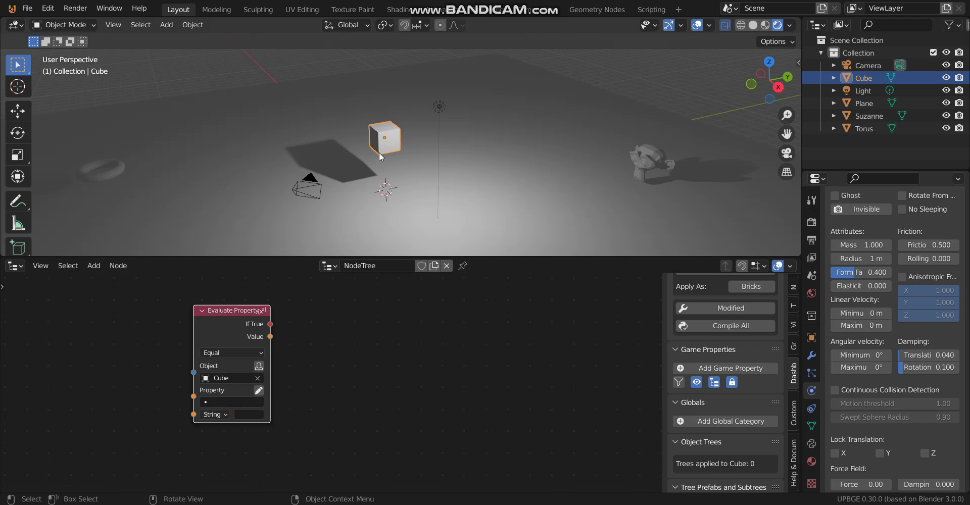
# - Add a game property to the cube, make it a String and set its value to "getzu"
pyautogui.click(721, 367)
pyautogui.click(707, 411)
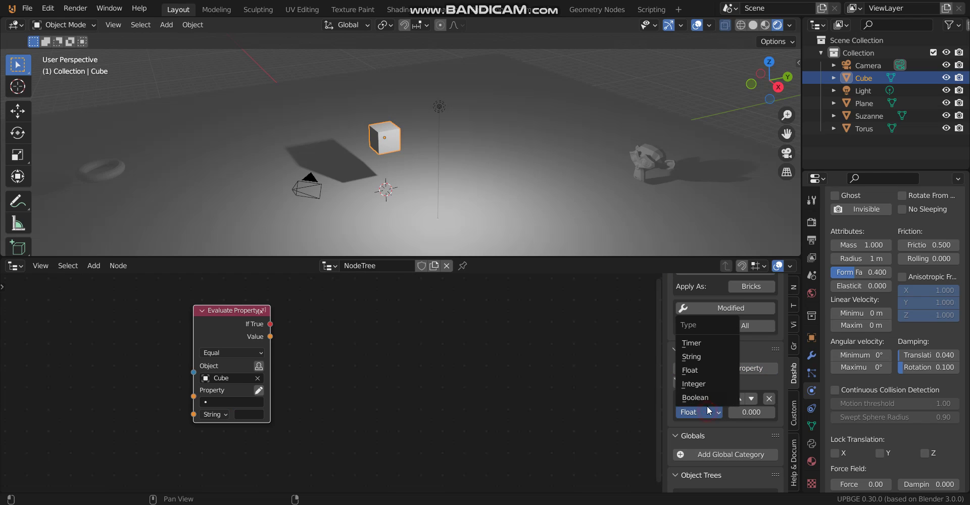
pyautogui.click(708, 358)
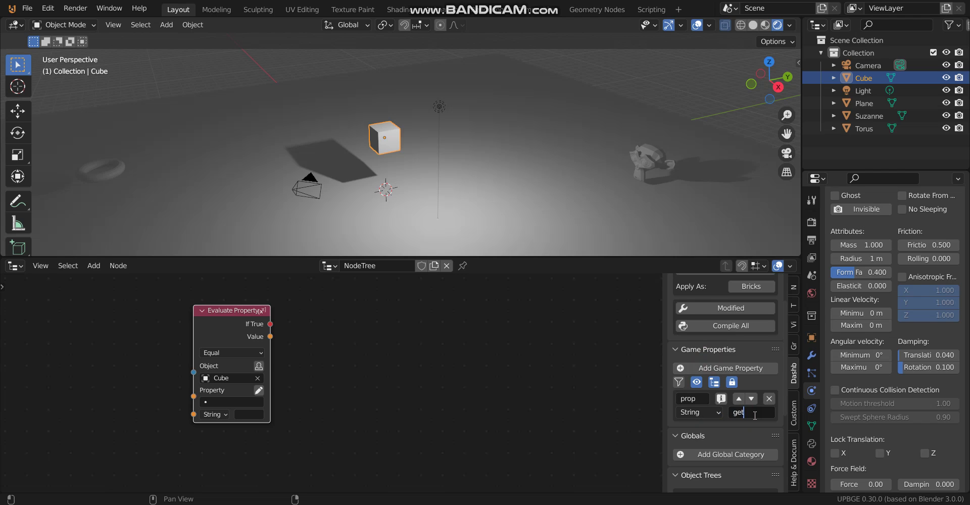
pyautogui.click(618, 387)
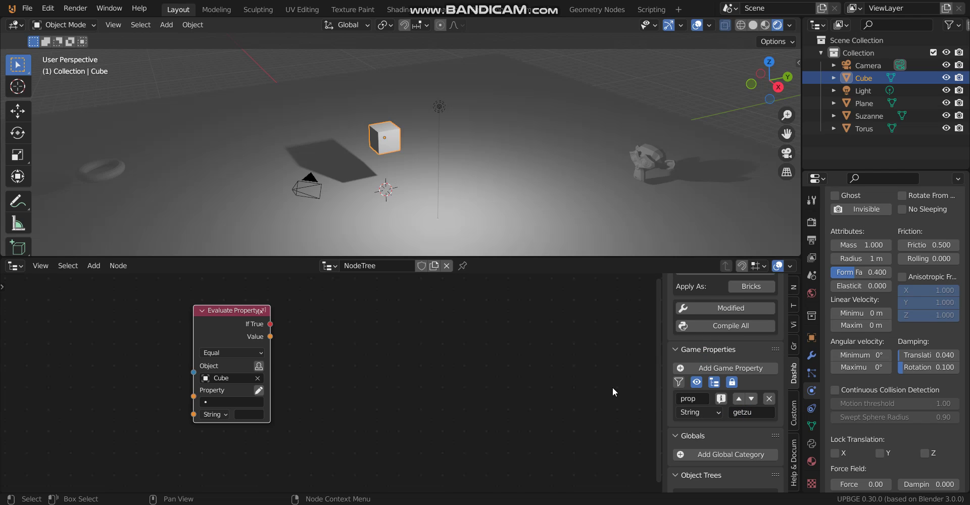
# - Choose "prop" as the Evaluate Property node's property and copy "getzu" into its comparison string
pyautogui.click(249, 402)
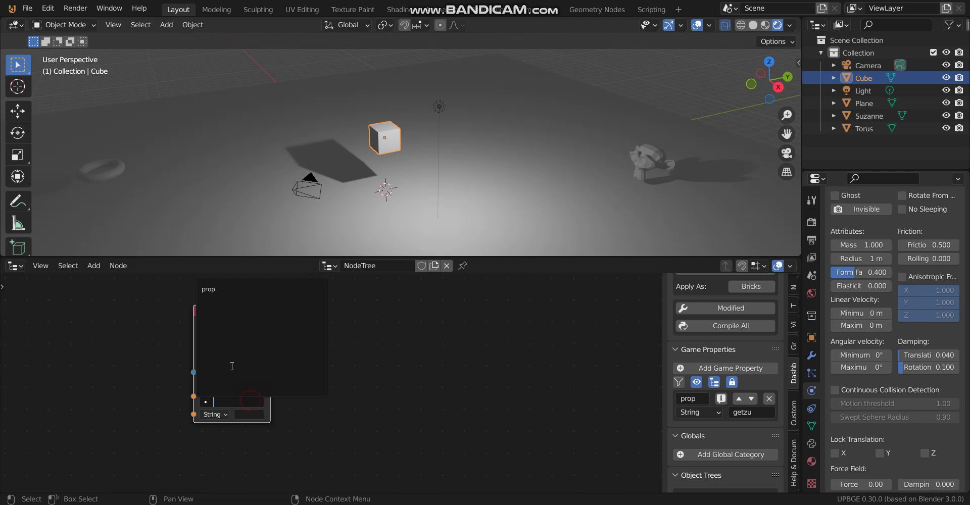
pyautogui.click(234, 287)
pyautogui.click(764, 413)
pyautogui.hotkey('ctrl', 'c')
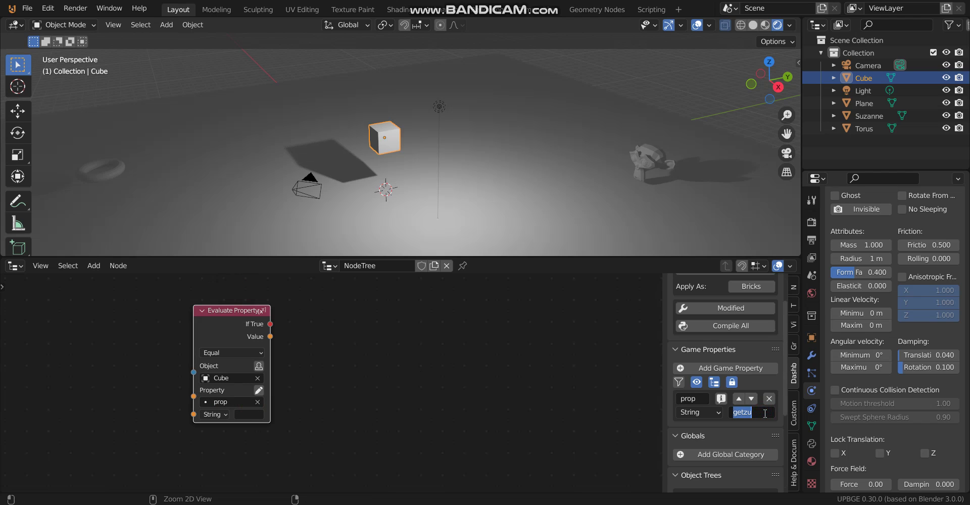
pyautogui.click(484, 418)
pyautogui.hotkey('ctrl', 'v')
pyautogui.click(357, 396)
# - Add a Move To transformation node beside the Evaluate Property node
pyautogui.hotkey('shift', 'a')
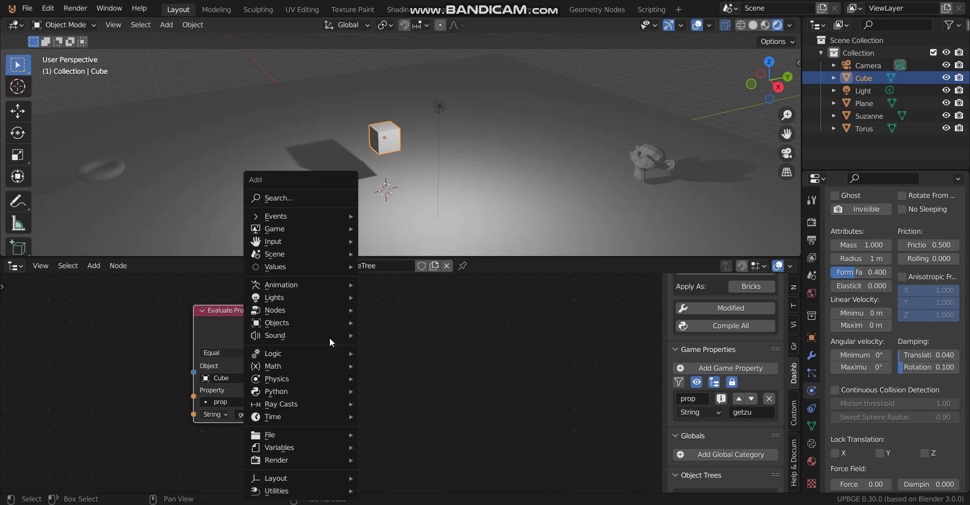
pyautogui.moveTo(314, 298)
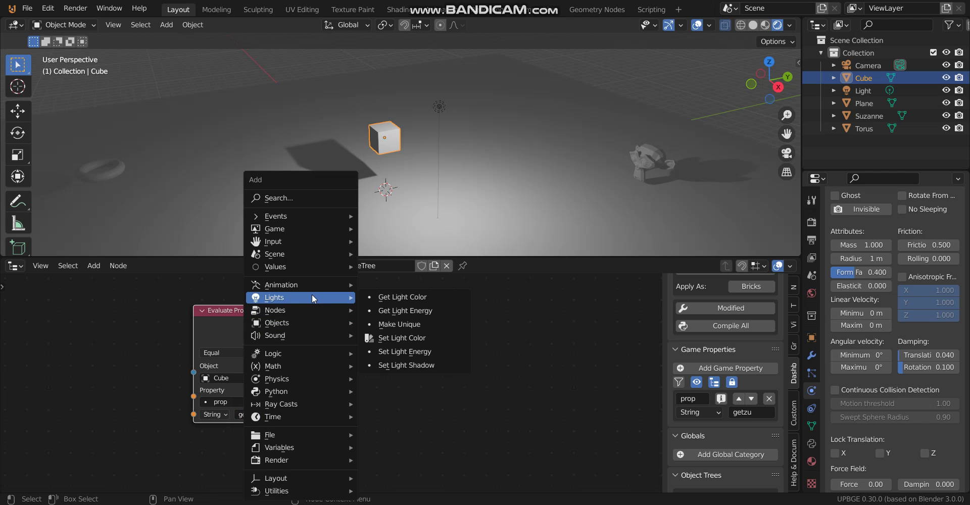
pyautogui.click(308, 320)
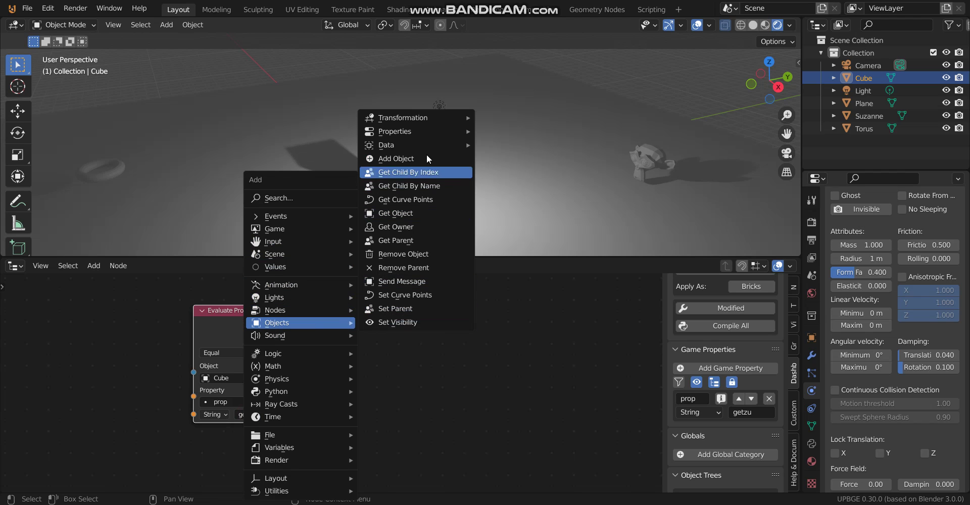
pyautogui.moveTo(442, 120)
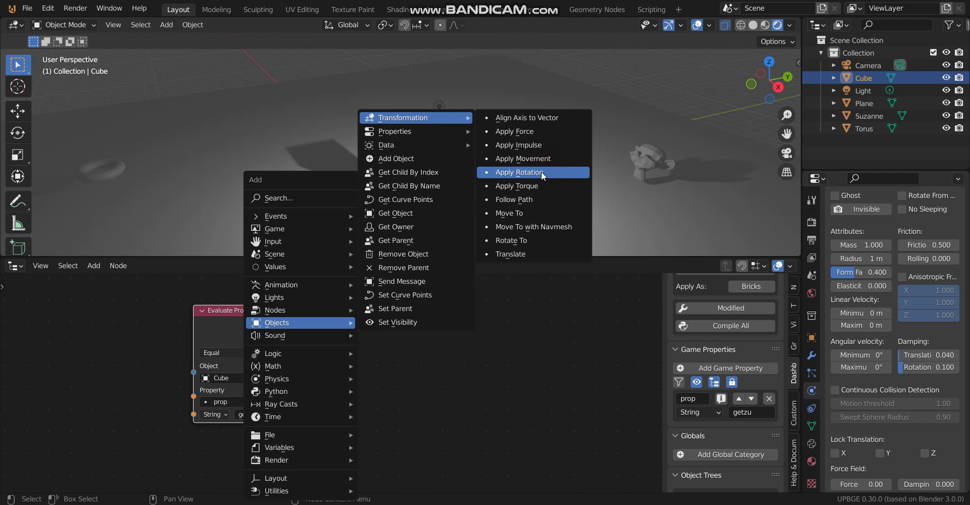
pyautogui.click(510, 212)
pyautogui.click(360, 387)
# - Add a Rotate To transformation node below the Move To node
pyautogui.hotkey('shift', 'a')
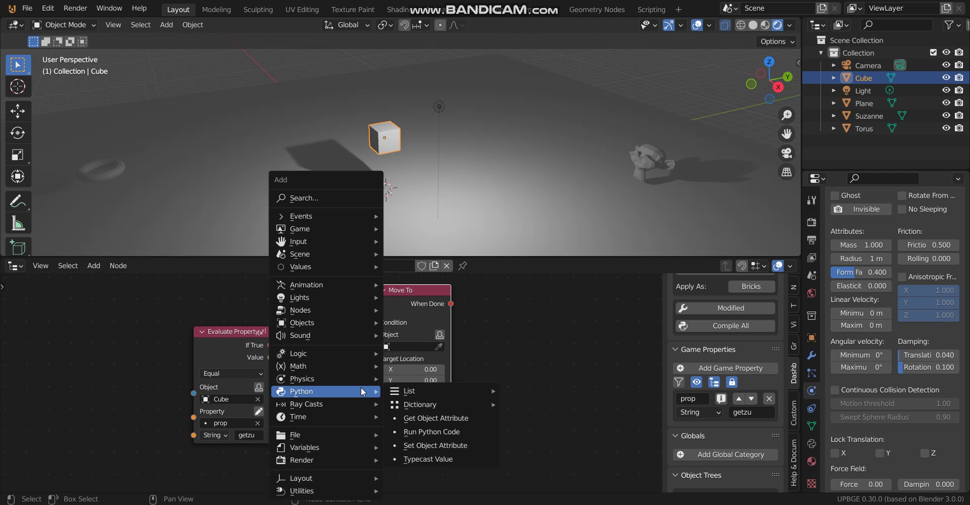
pyautogui.click(344, 323)
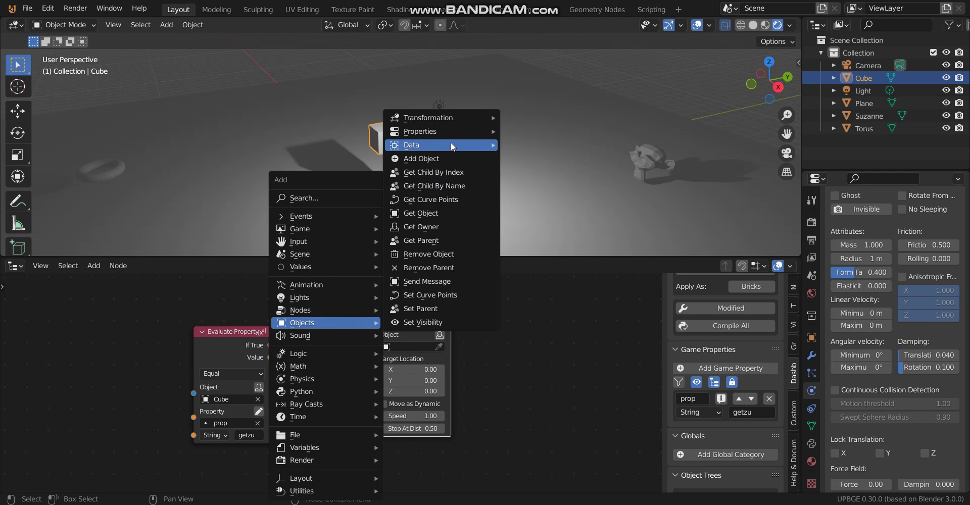
pyautogui.moveTo(462, 118)
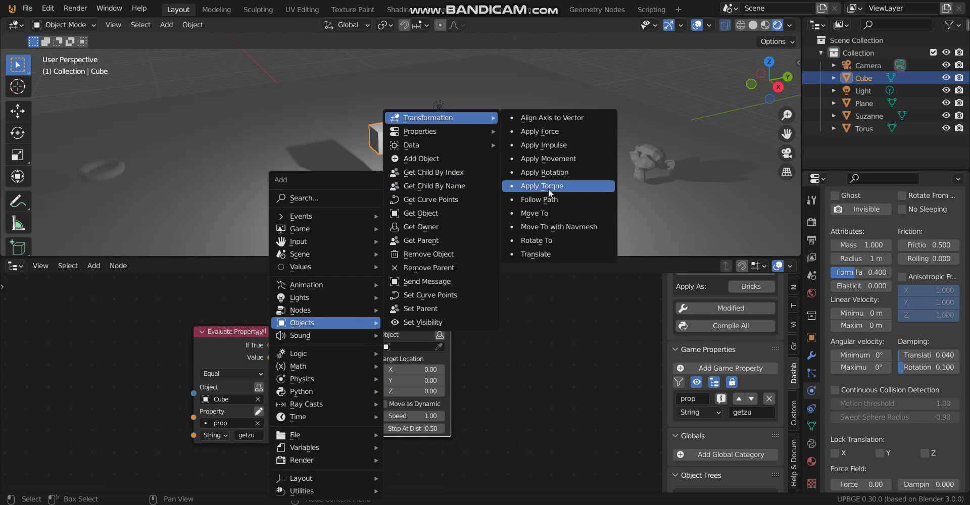
pyautogui.click(541, 240)
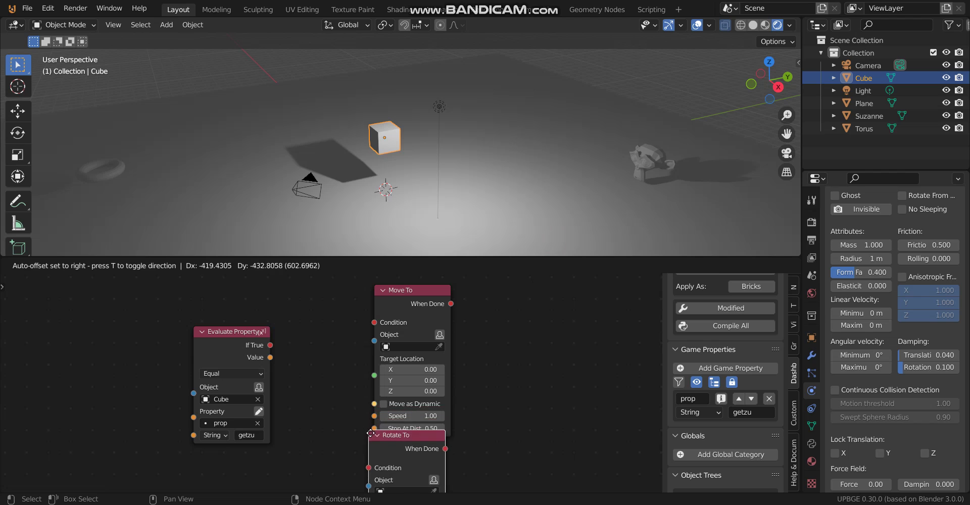
pyautogui.click(371, 426)
# - Enlarge the node editor area and space out the Move To, Rotate To and Evaluate Property nodes
pyautogui.scroll(-1, 329, 384)
pyautogui.moveTo(477, 257); pyautogui.dragTo(476, 184)
pyautogui.moveTo(404, 277); pyautogui.dragTo(393, 247)
pyautogui.moveTo(392, 394); pyautogui.dragTo(382, 372)
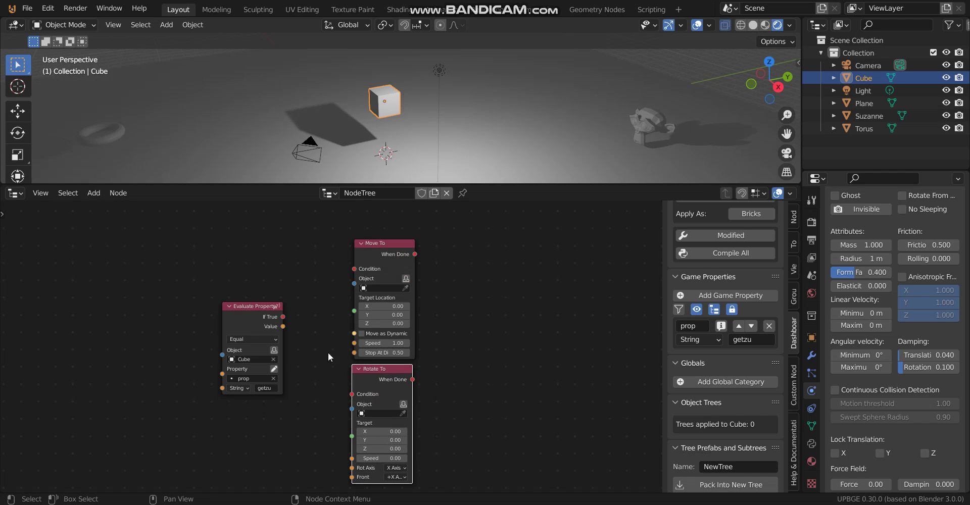
pyautogui.moveTo(262, 317); pyautogui.dragTo(240, 316)
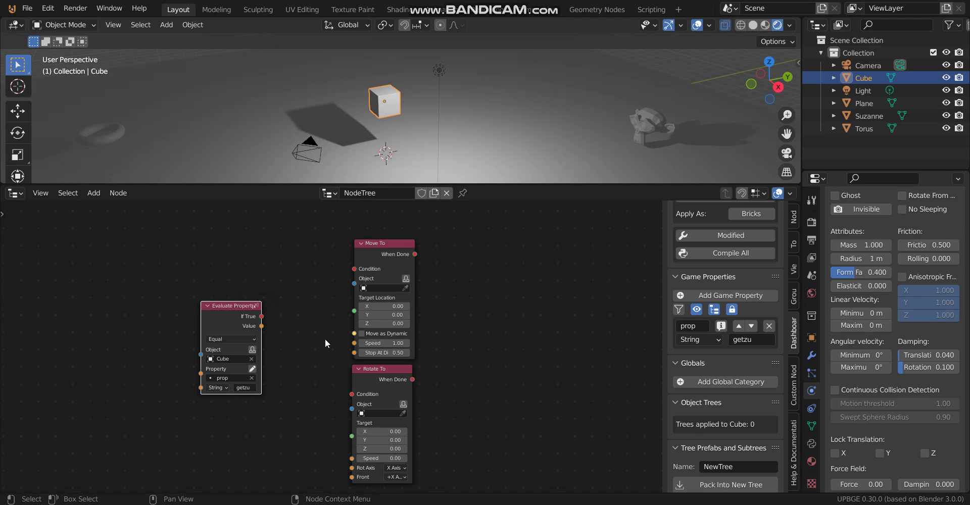
# - Add a Get Position / Rotation data node and arrange it directly below the Evaluate Property node
pyautogui.hotkey('shift', 'a')
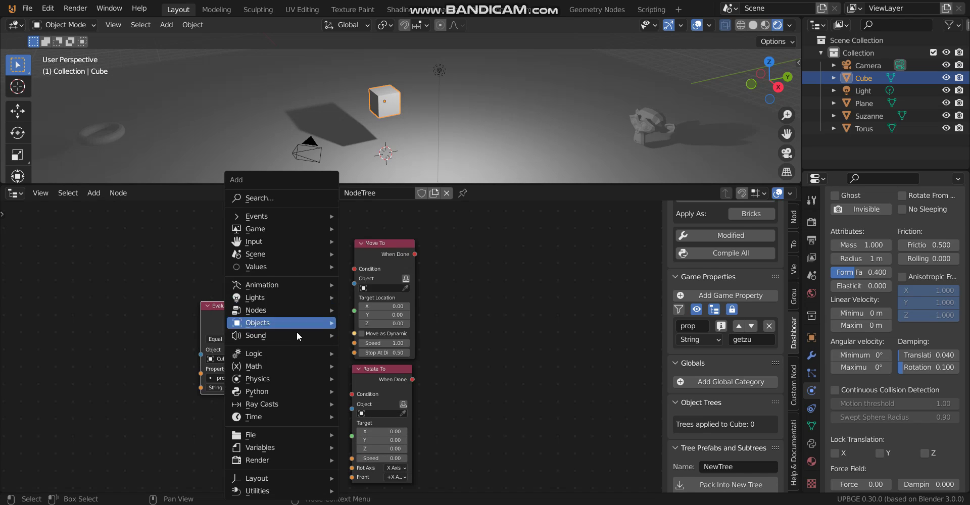
pyautogui.moveTo(313, 323)
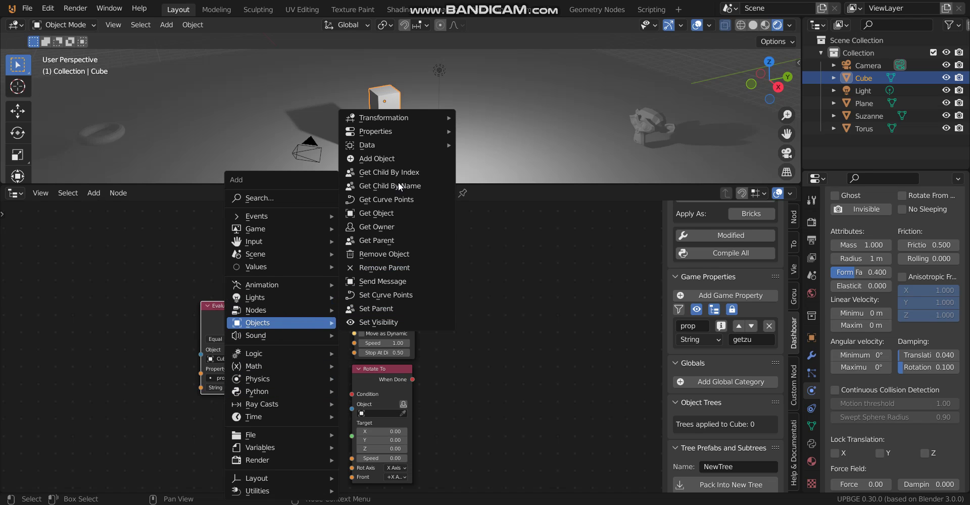
pyautogui.moveTo(440, 146)
pyautogui.click(525, 173)
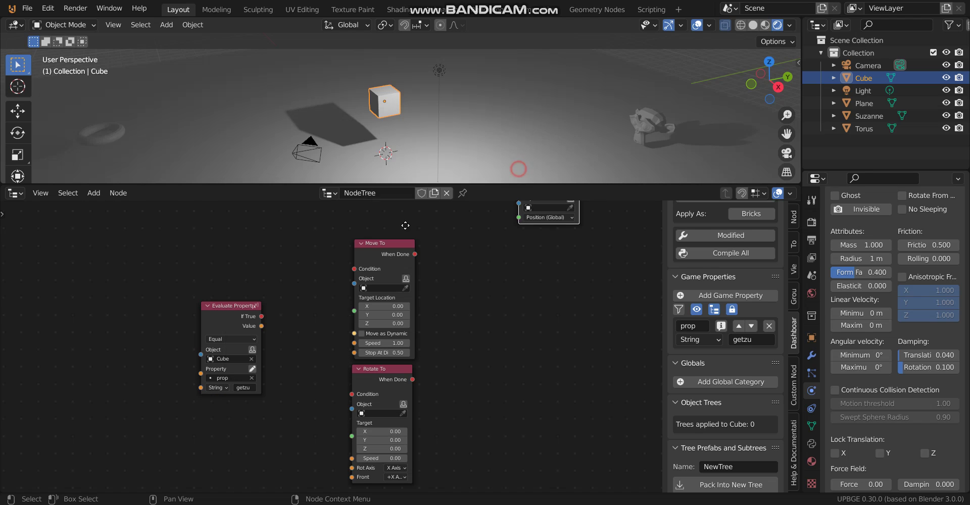
pyautogui.click(213, 404)
pyautogui.moveTo(213, 341); pyautogui.dragTo(216, 316)
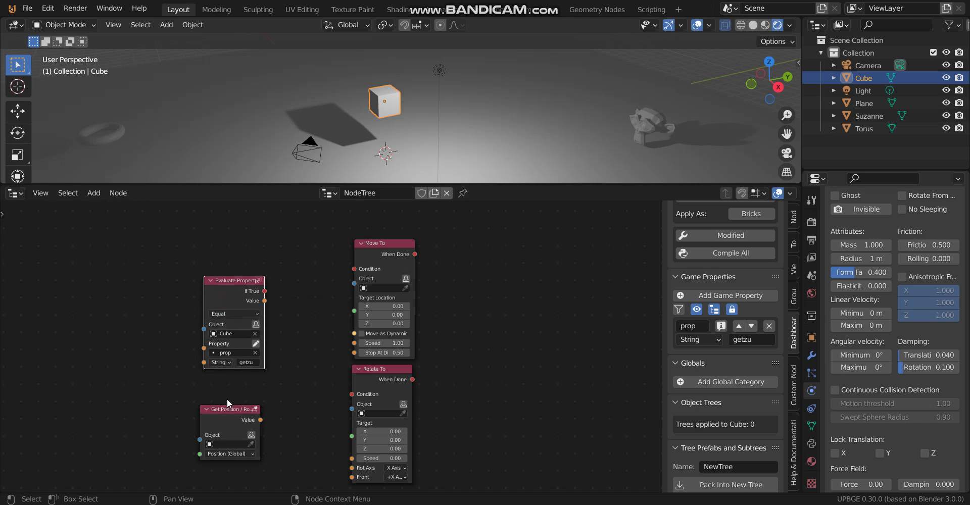
pyautogui.moveTo(227, 409); pyautogui.dragTo(234, 389)
# - Set Suzanne as the Get Position node's object and link its value to the Move To target location and the Rotate To target
pyautogui.click(258, 423)
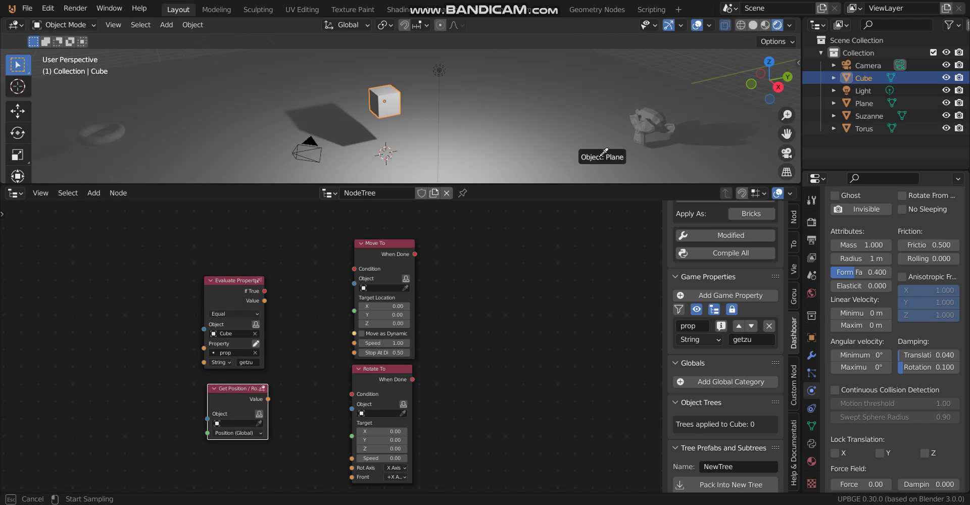
pyautogui.click(653, 116)
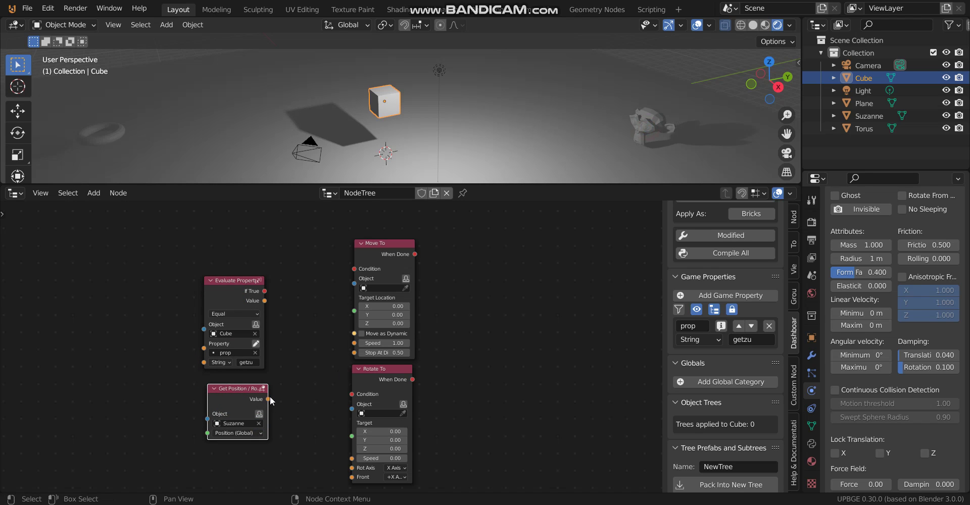
pyautogui.moveTo(268, 399); pyautogui.dragTo(309, 347)
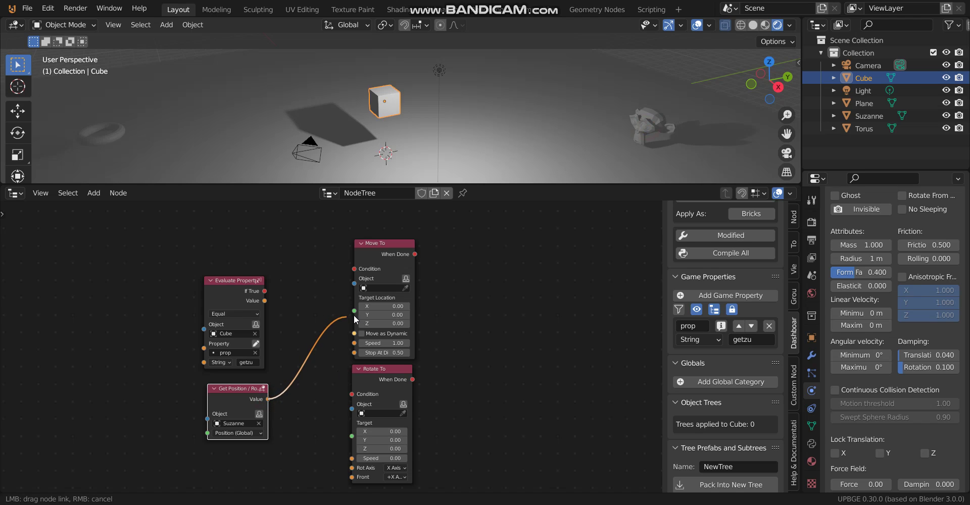
pyautogui.moveTo(353, 315); pyautogui.dragTo(355, 311)
pyautogui.moveTo(266, 399); pyautogui.dragTo(352, 436)
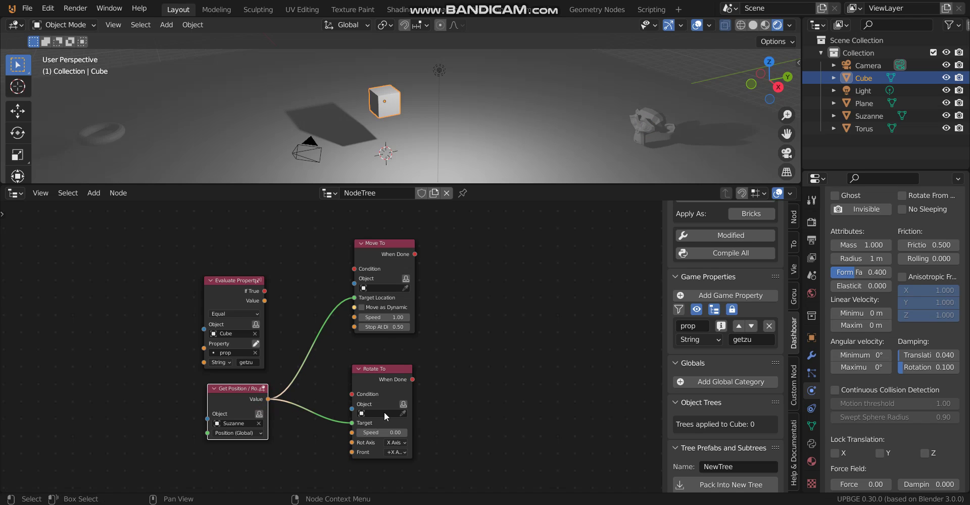
# - Set the cube as the object of both the Move To and Rotate To nodes
pyautogui.click(405, 288)
pyautogui.click(386, 100)
pyautogui.click(403, 412)
pyautogui.click(387, 101)
# - Set the Rotate To node's rotation axis to Z Axis and its front axis to +Y Axis
pyautogui.click(401, 444)
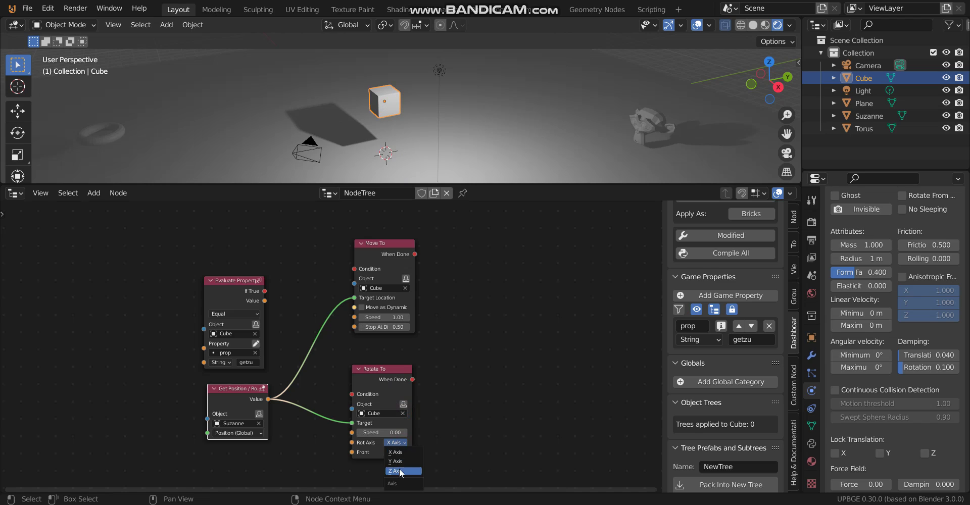
pyautogui.click(401, 462)
pyautogui.click(398, 452)
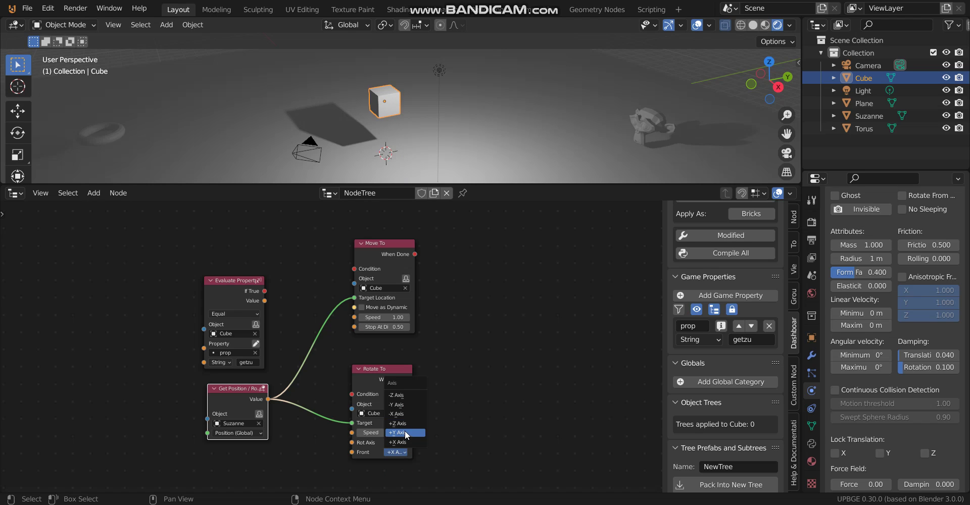
pyautogui.click(405, 433)
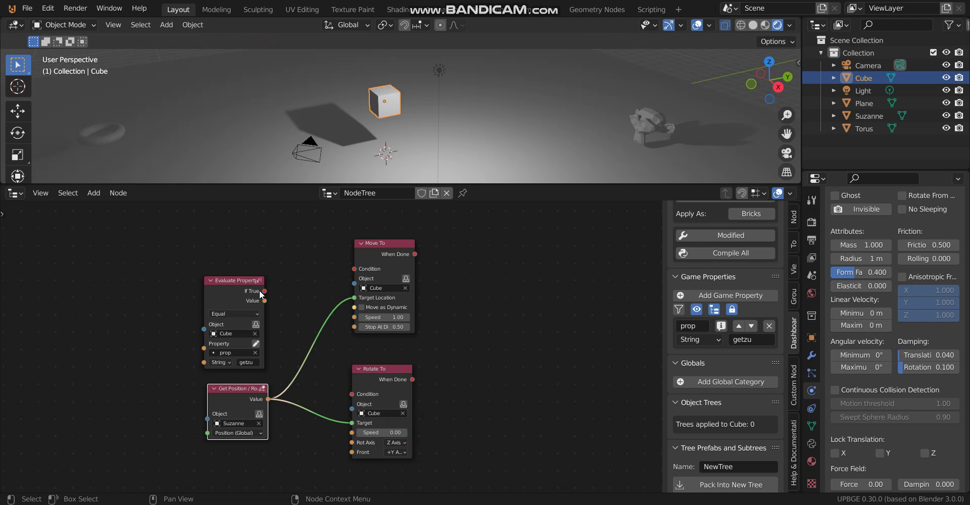
# - Link the Evaluate Property node's If True output to the Condition inputs of the Move To and Rotate To nodes
pyautogui.moveTo(264, 292); pyautogui.dragTo(286, 279)
pyautogui.moveTo(329, 263); pyautogui.dragTo(352, 268)
pyautogui.moveTo(265, 294); pyautogui.dragTo(352, 394)
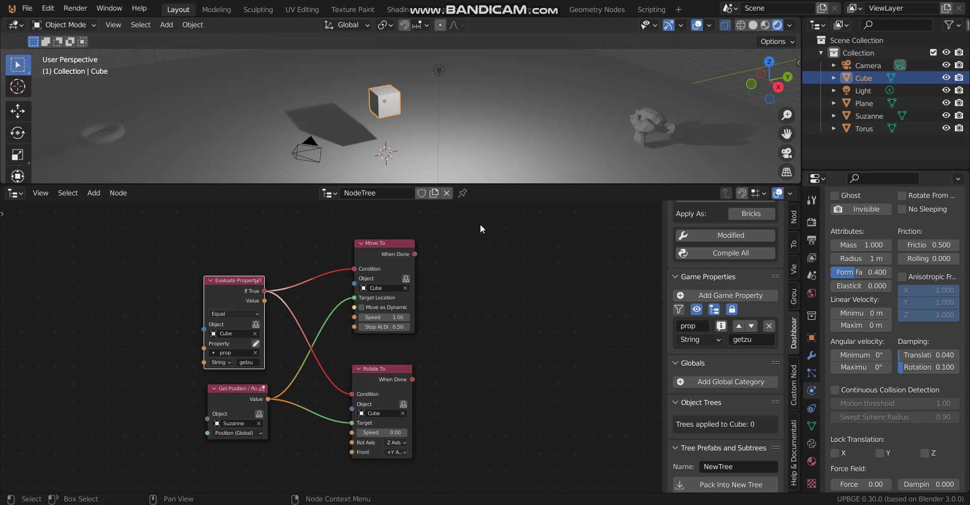
# - Apply the logic node tree to the selected cube and test the cube's motion by running the game
pyautogui.press('p')
pyautogui.press('Escape')
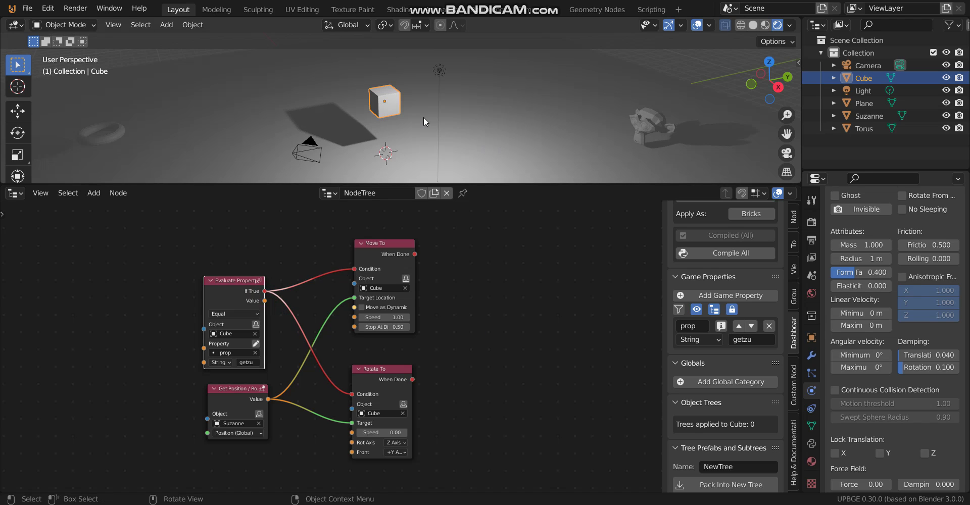
pyautogui.click(731, 241)
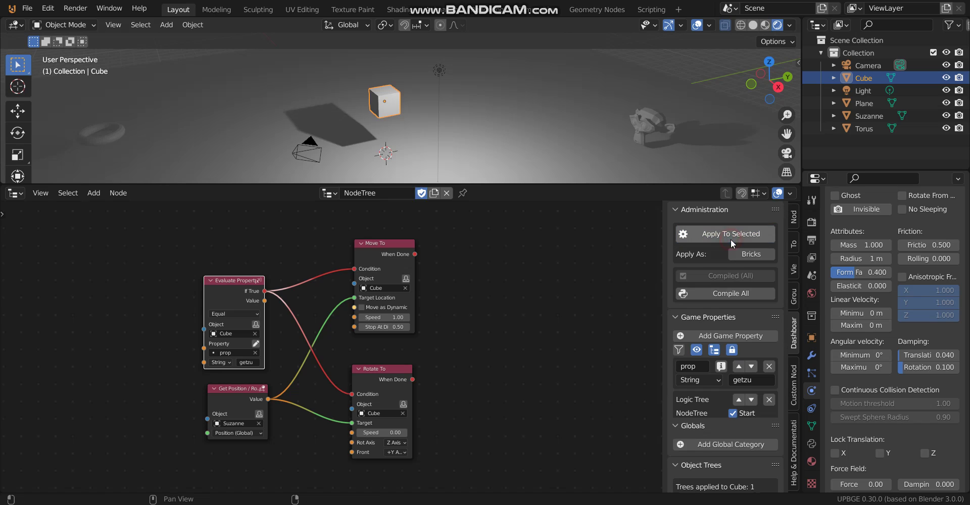
pyautogui.press('p')
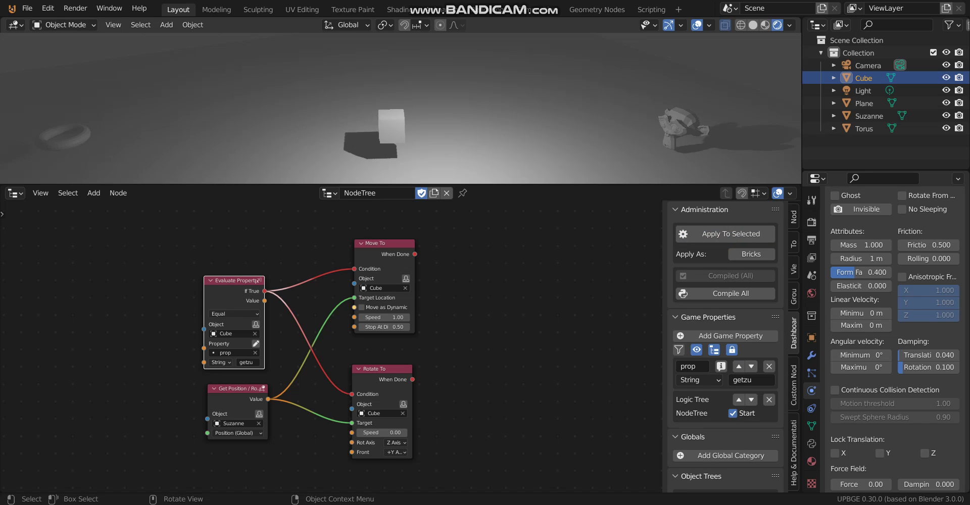
pyautogui.press('Escape')
# - Set the speed of both the Move To and Rotate To nodes to 9 and test-run the game
pyautogui.click(392, 318)
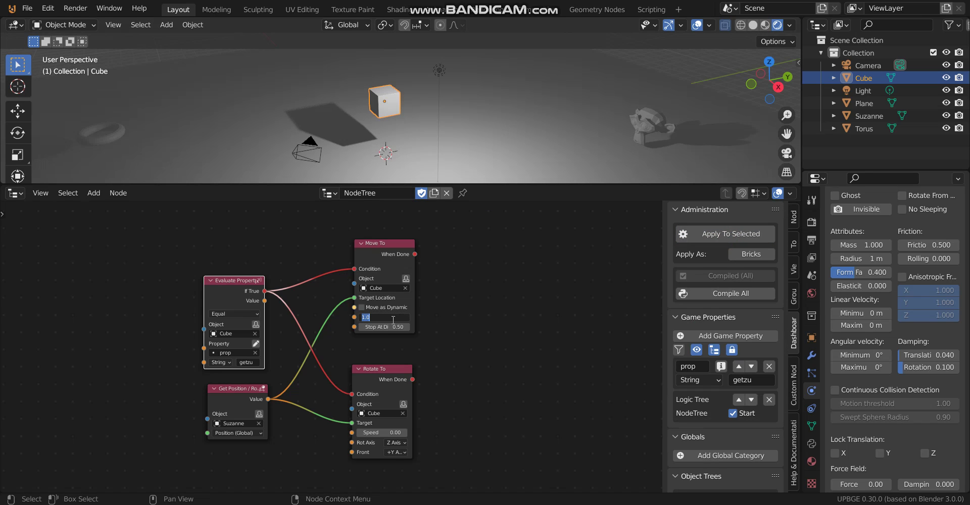
pyautogui.write('9')
pyautogui.press('Return')
pyautogui.click(389, 432)
pyautogui.write('9')
pyautogui.press('Return')
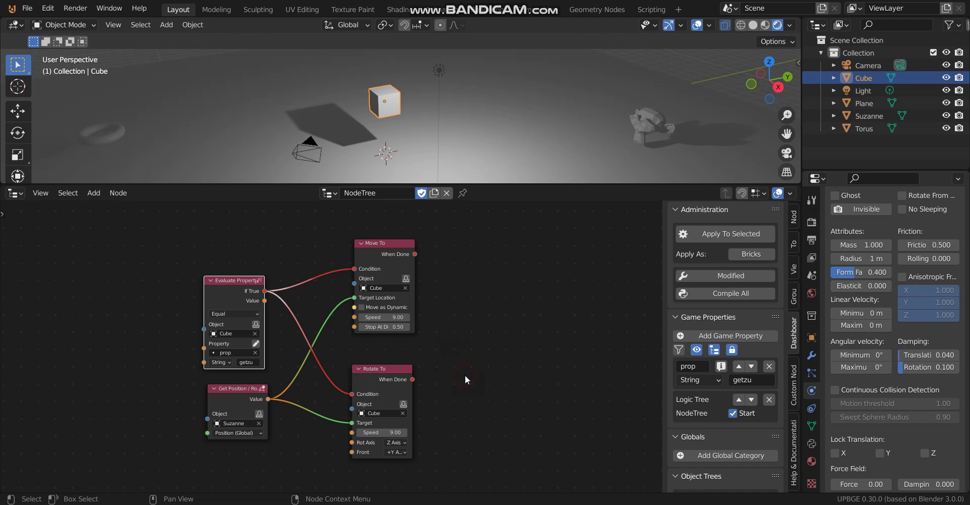
pyautogui.press('p')
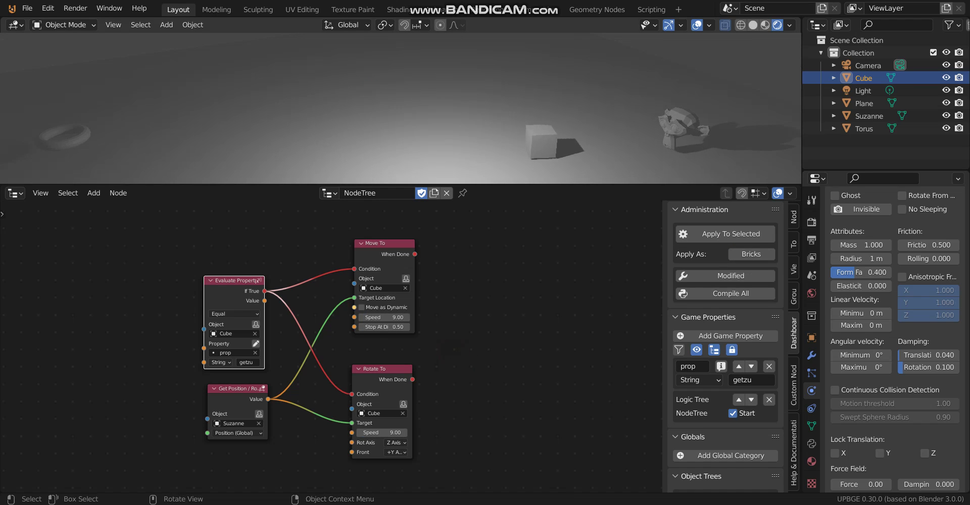
pyautogui.press('Escape')
# - Enable Ghost in Suzanne's game physics and run the game to test the cube's approach
pyautogui.click(650, 125)
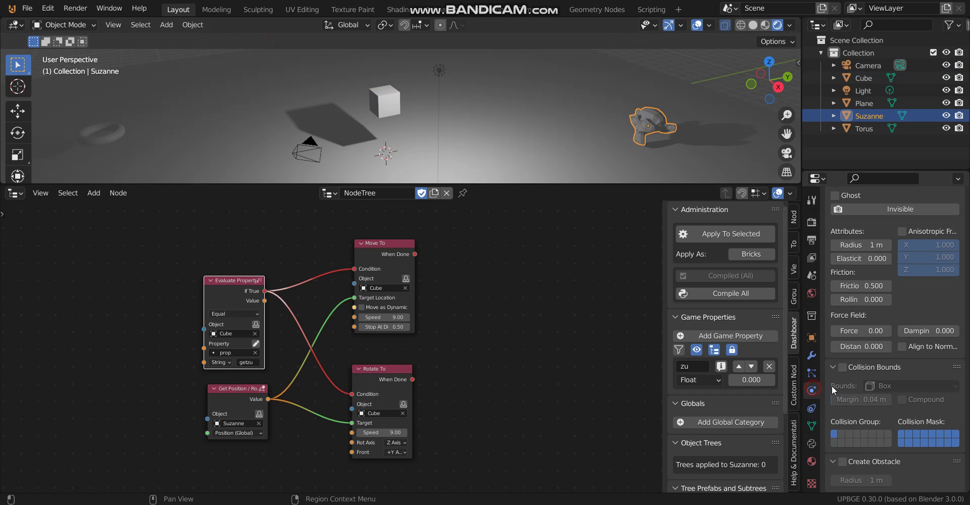
pyautogui.scroll(8, 843, 368)
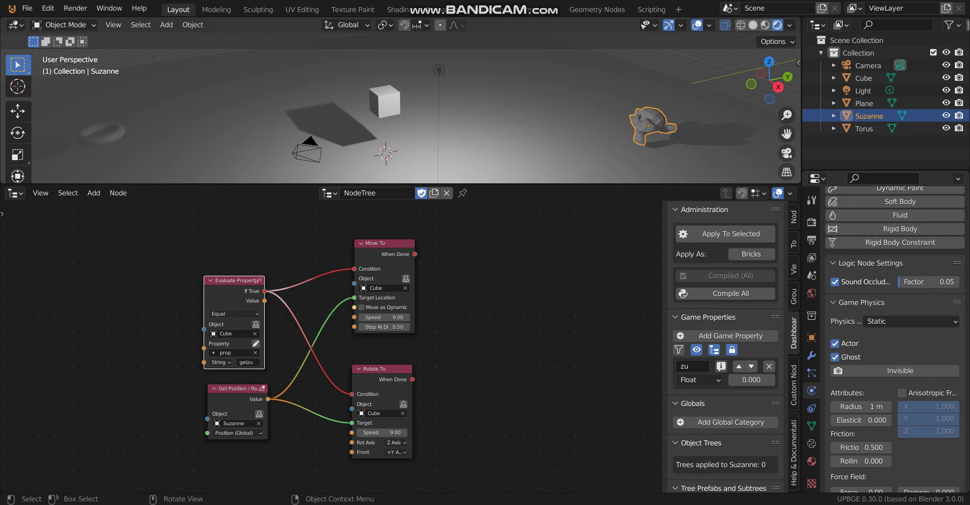
pyautogui.press('p')
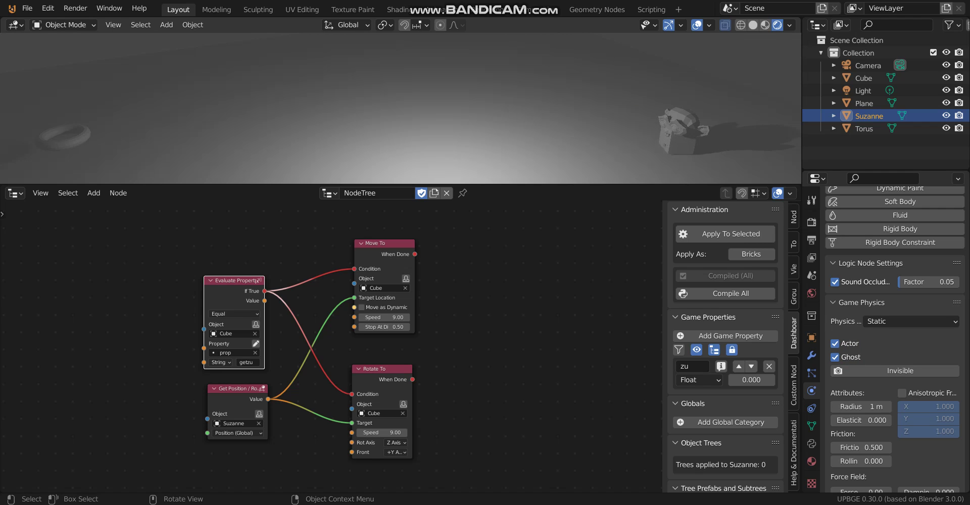
pyautogui.press('Escape')
pyautogui.click(653, 120)
pyautogui.hotkey('ctrl', 'z')
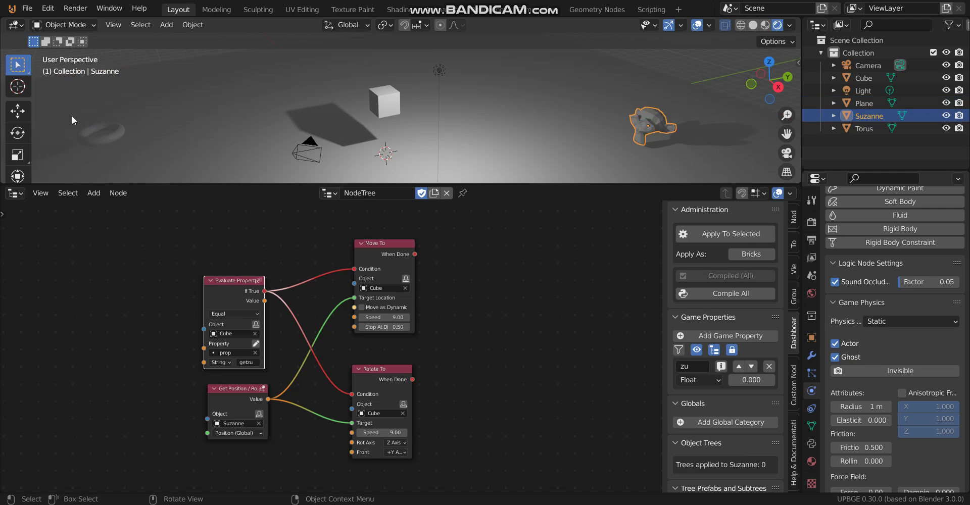
# - Move Suzanne slightly down along the Z axis toward the plane and test-run the game
pyautogui.click(18, 110)
pyautogui.moveTo(657, 80); pyautogui.dragTo(656, 88)
pyautogui.press('p')
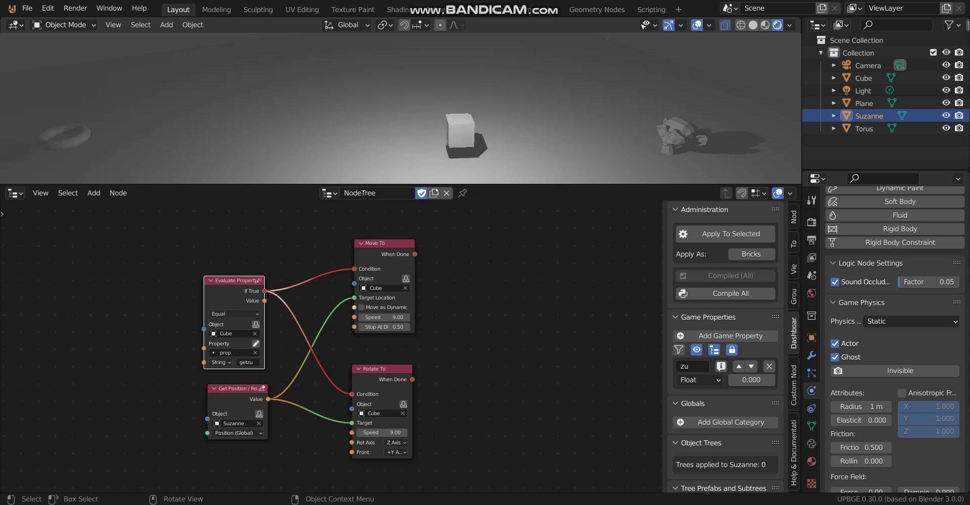
pyautogui.press('Escape')
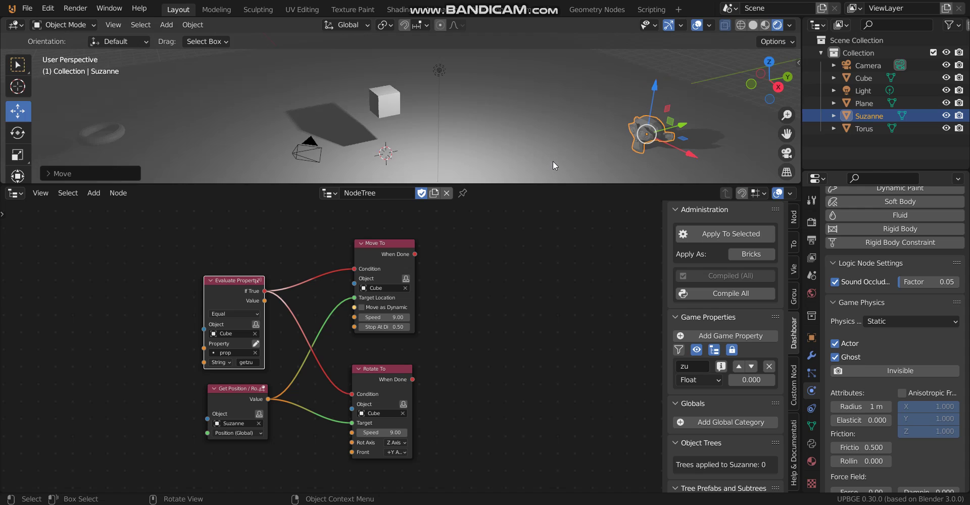
# - Tidy the existing nodes and add a Collision node beside the Move To node, set to Each Frame
pyautogui.moveTo(392, 364); pyautogui.dragTo(350, 352, button='middle')
pyautogui.moveTo(345, 355); pyautogui.dragTo(345, 333)
pyautogui.moveTo(210, 376); pyautogui.dragTo(210, 371)
pyautogui.hotkey('shift', 'a')
pyautogui.moveTo(408, 273)
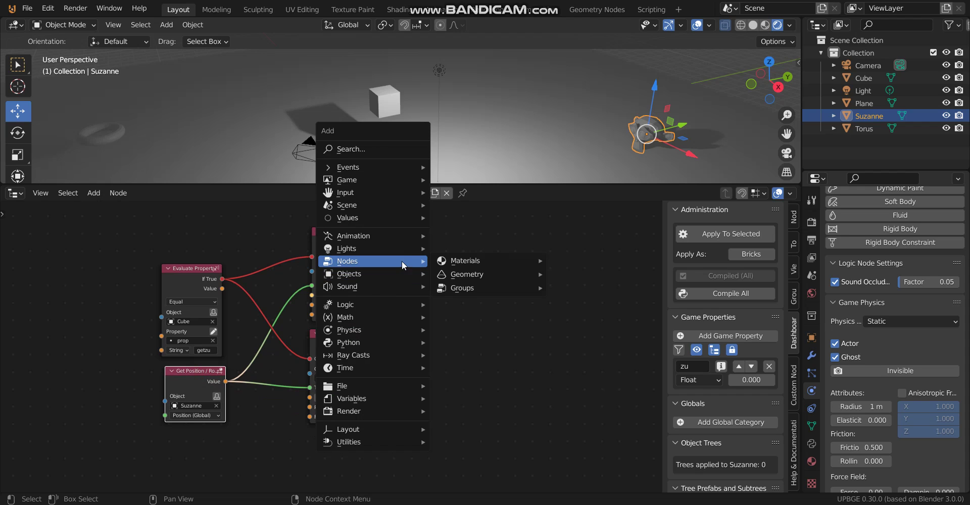
pyautogui.moveTo(381, 347)
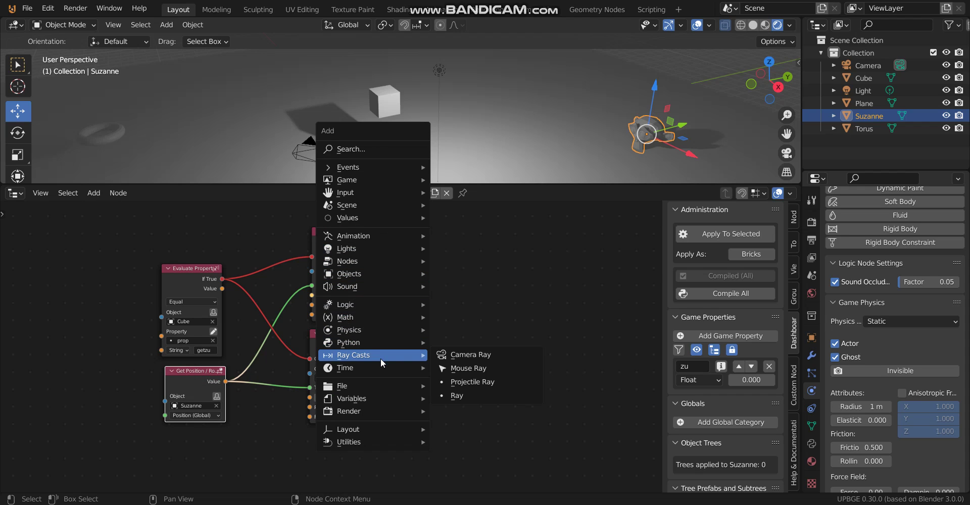
pyautogui.moveTo(381, 330)
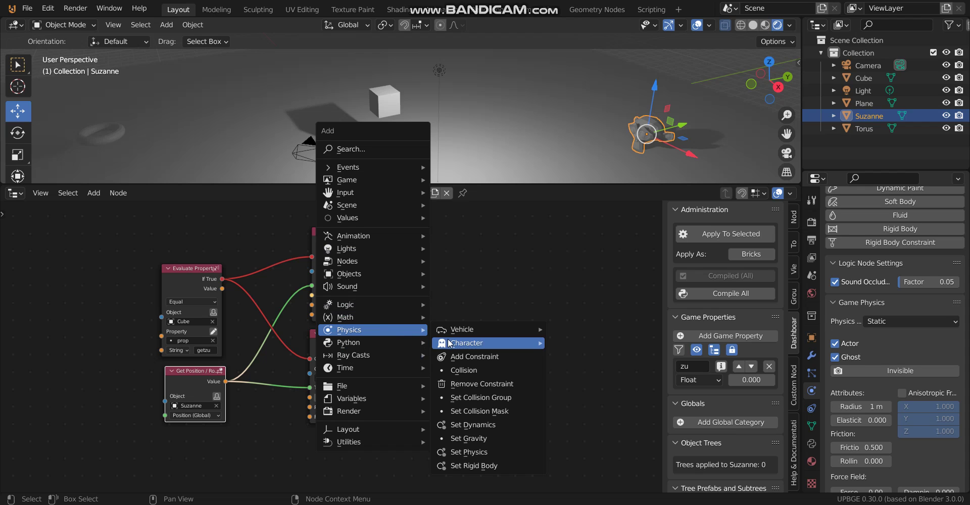
pyautogui.click(473, 372)
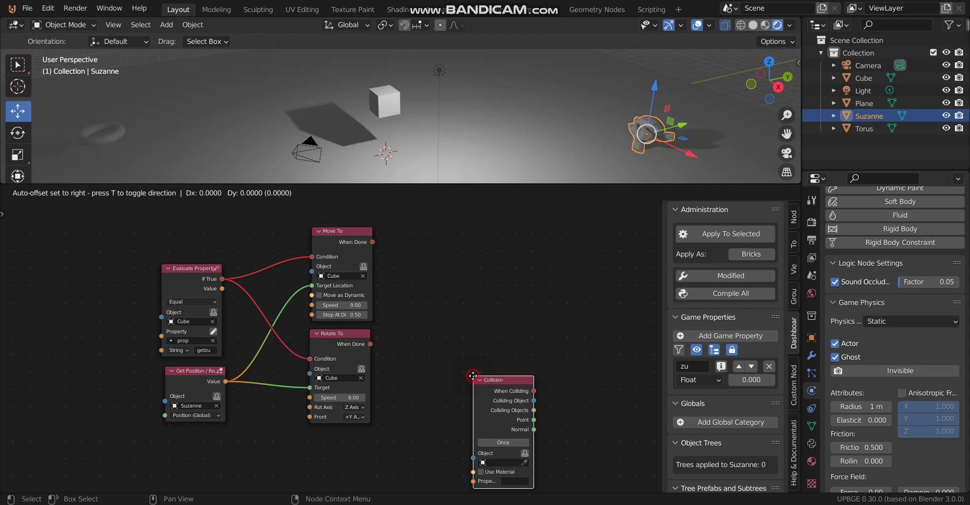
pyautogui.click(403, 222)
pyautogui.scroll(1, 441, 322)
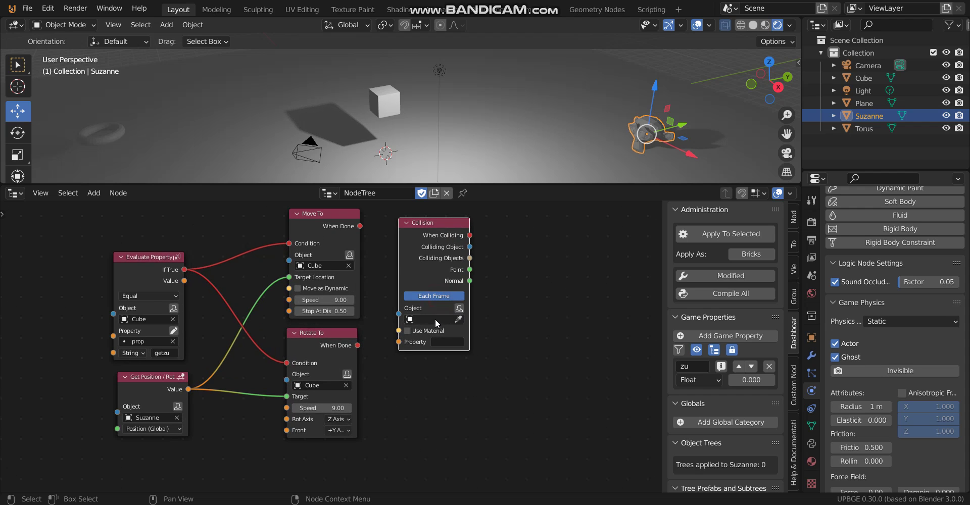
# - Set Suzanne as the Collision node's object
pyautogui.click(457, 319)
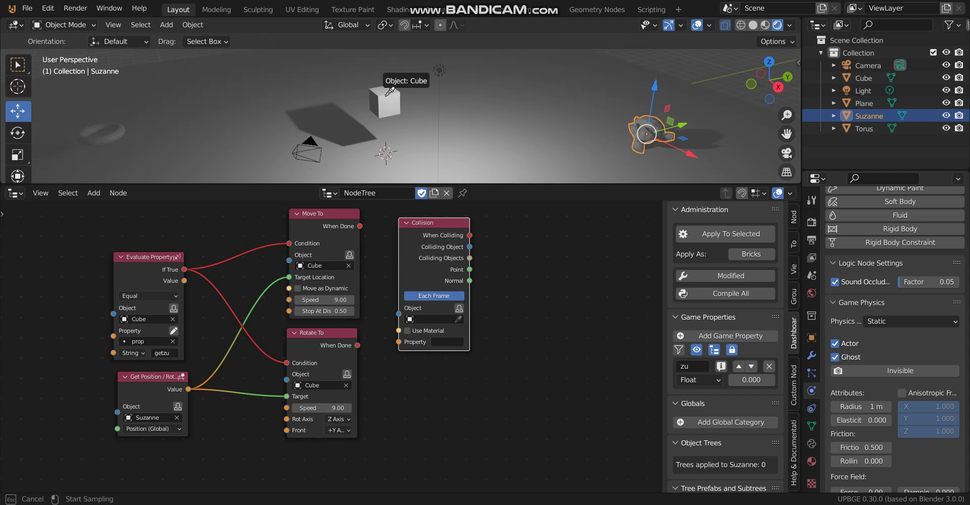
pyautogui.click(648, 130)
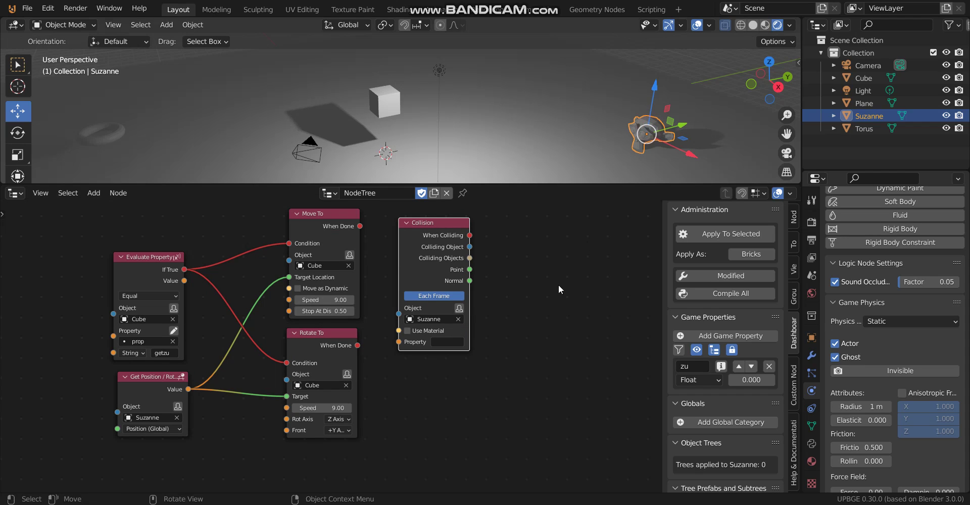
pyautogui.moveTo(439, 345); pyautogui.dragTo(408, 351, button='middle')
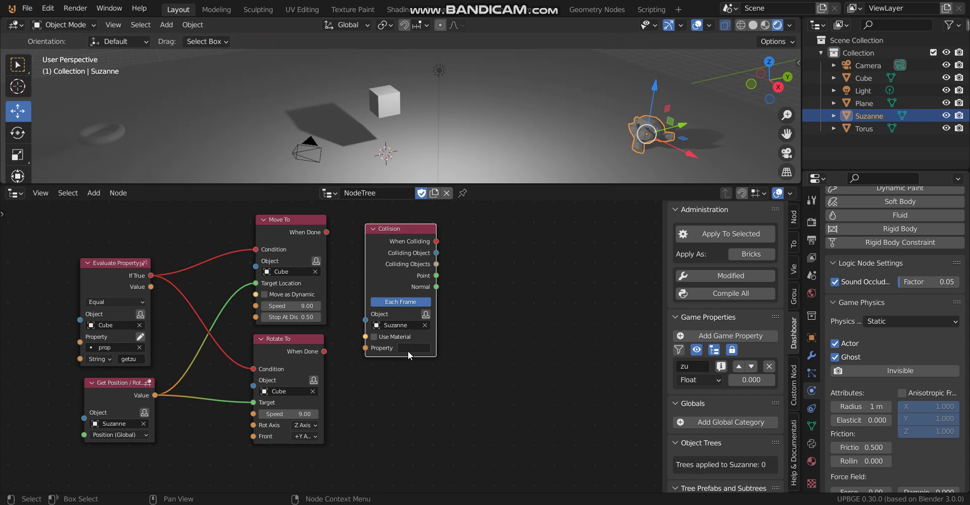
pyautogui.click(410, 347)
pyautogui.click(488, 276)
# - Add a Set Property node beside the Collision node and set the cube as its object
pyautogui.hotkey('shift', 'a')
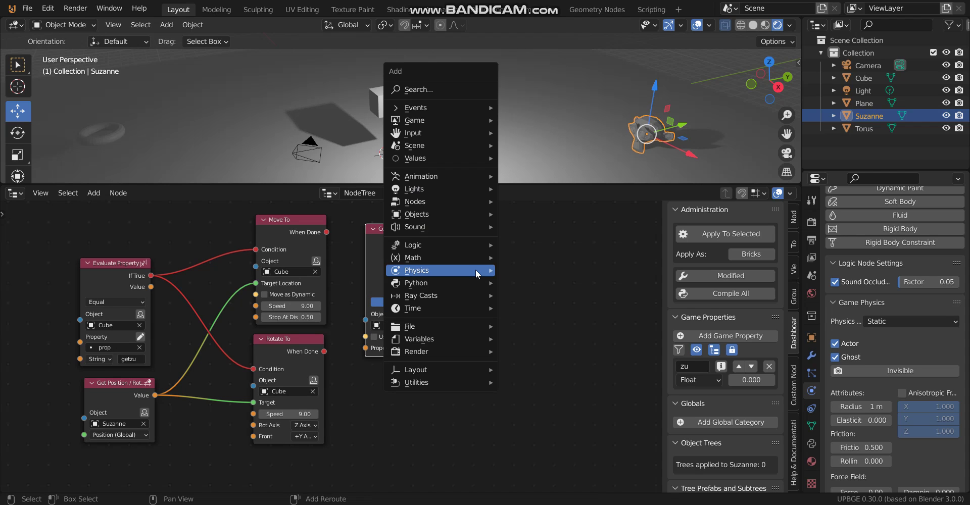
pyautogui.moveTo(474, 214)
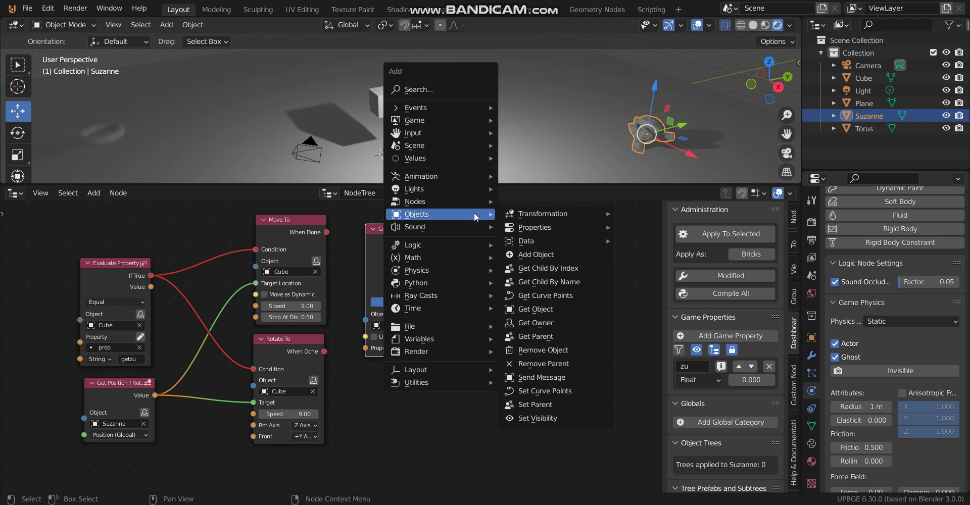
pyautogui.moveTo(549, 226)
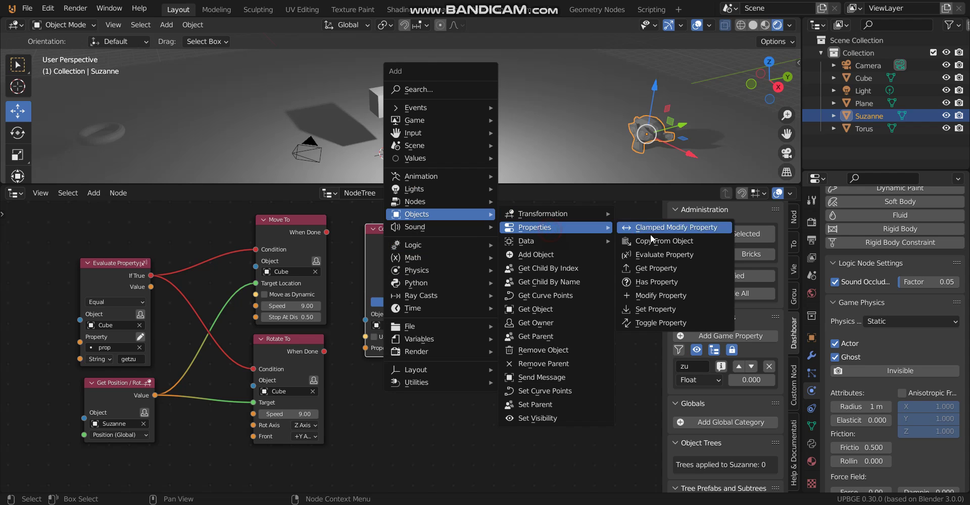
pyautogui.click(655, 309)
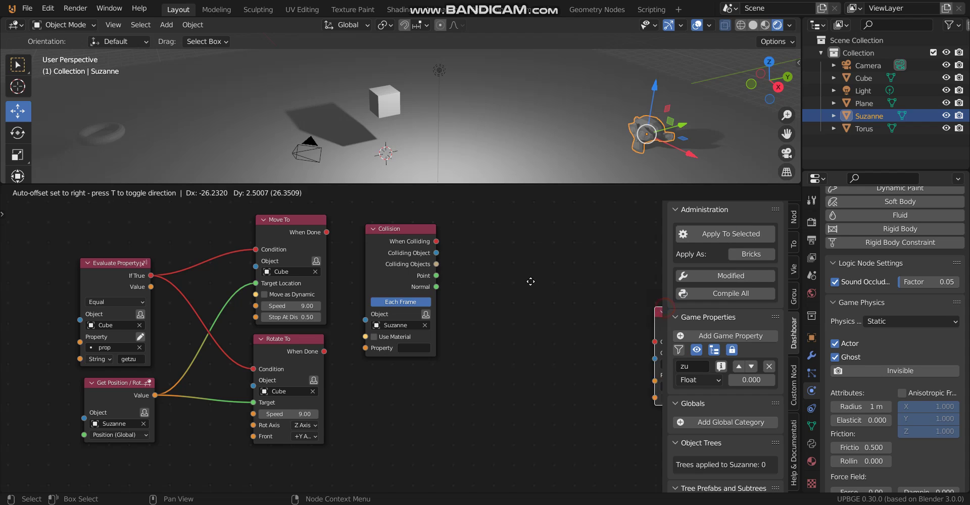
pyautogui.click(479, 232)
pyautogui.click(534, 292)
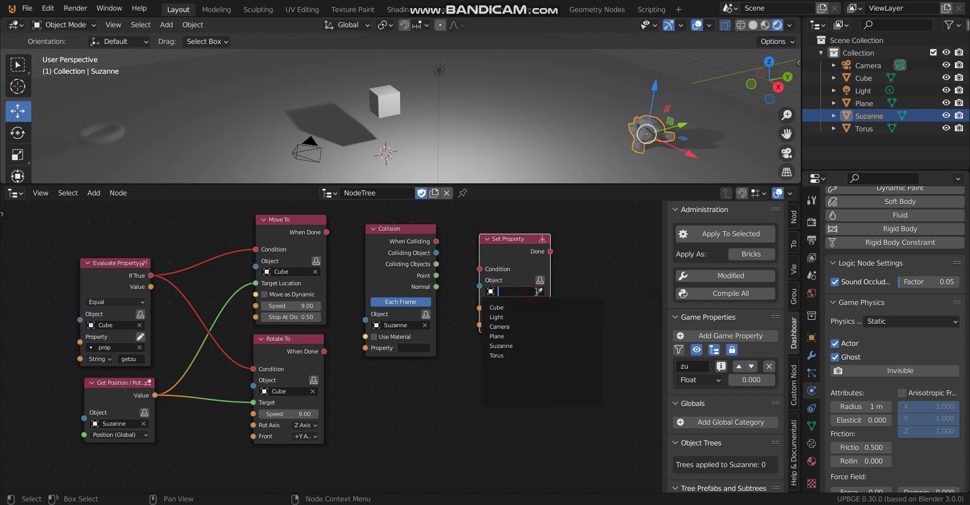
pyautogui.click(539, 291)
pyautogui.click(385, 100)
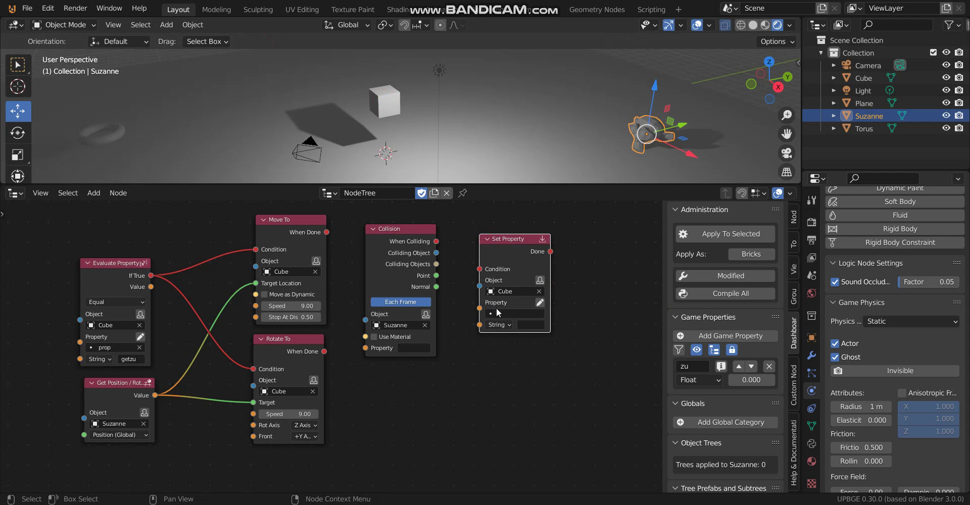
# - Make the Set Property node write the string gettorus to prop, and link the Collision node's When Colliding output to its Condition
pyautogui.click(501, 314)
pyautogui.click(499, 330)
pyautogui.click(533, 340)
pyautogui.moveTo(436, 241); pyautogui.dragTo(479, 269)
pyautogui.scroll(2, 467, 326)
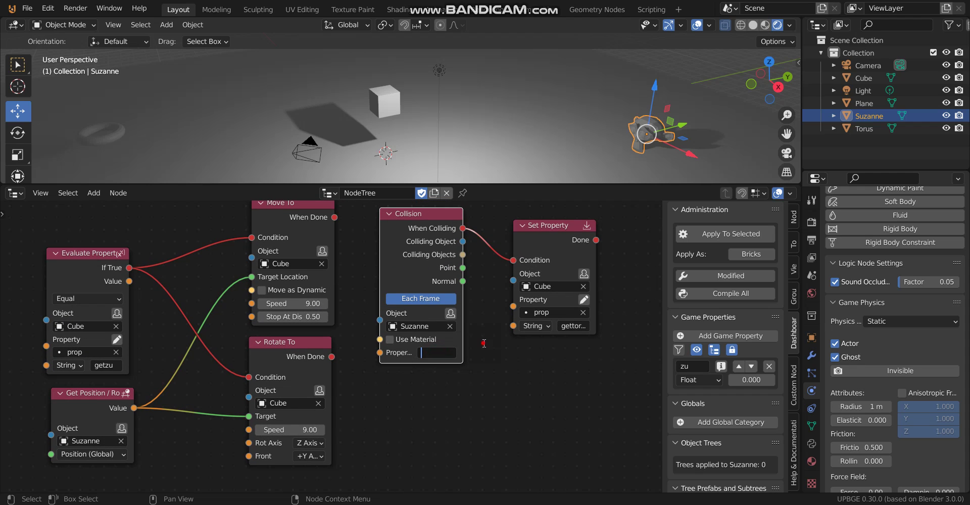
# - Replace the Collision node's object with the cube
pyautogui.scroll(-1, 483, 344)
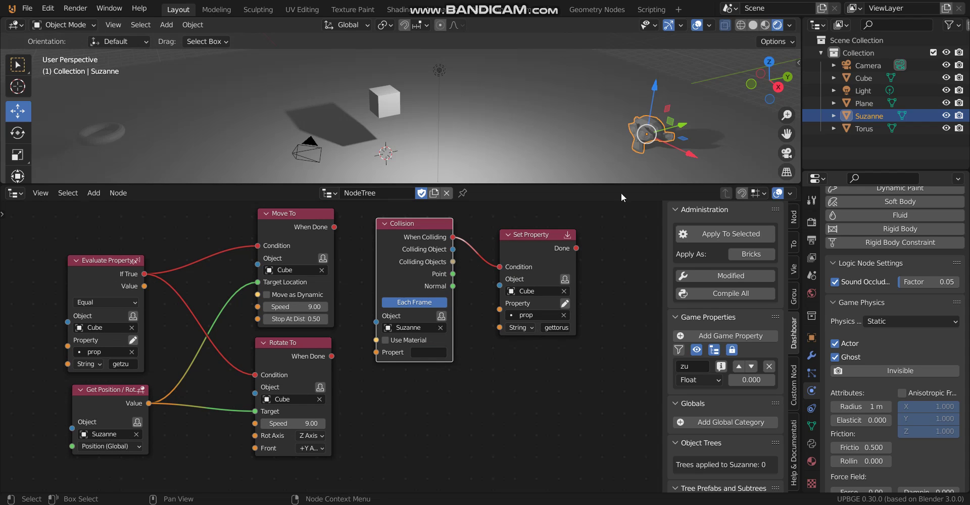
pyautogui.click(628, 126)
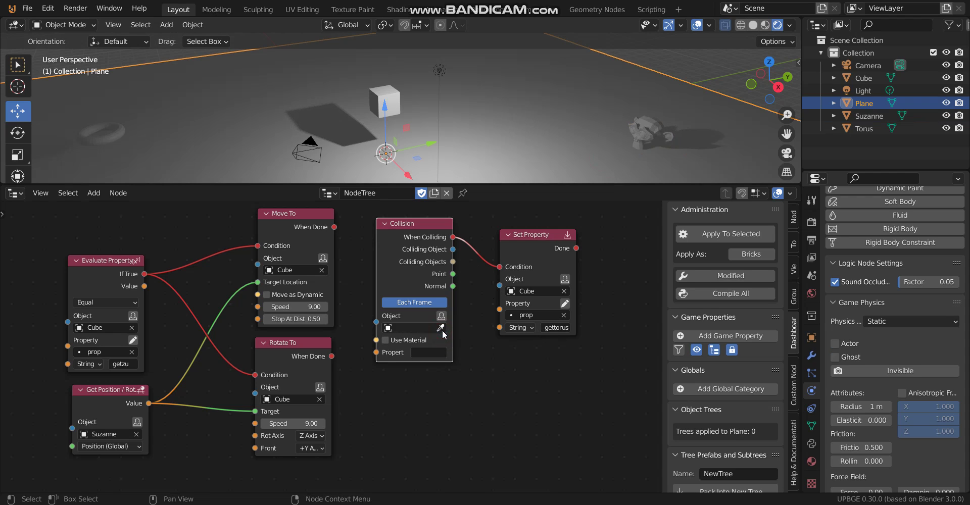
pyautogui.click(441, 328)
pyautogui.click(389, 98)
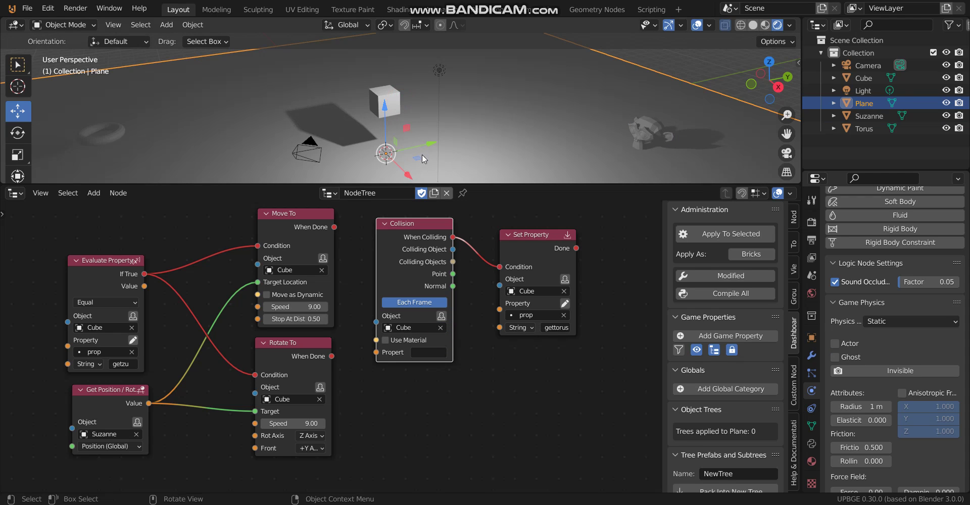
# - Copy Suzanne's game property name zu into the Collision node's Property field
pyautogui.click(645, 134)
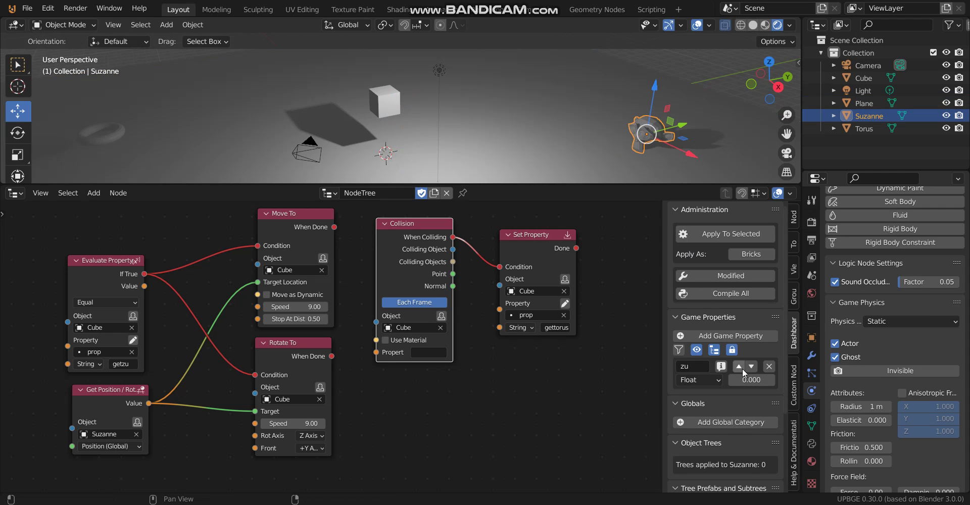
pyautogui.hotkey('ctrl', 'c')
pyautogui.click(426, 353)
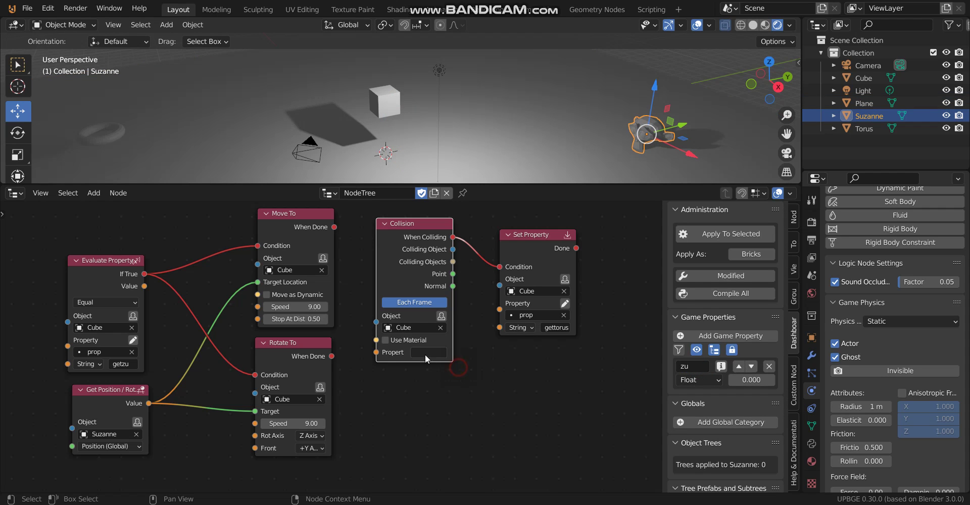
pyautogui.hotkey('ctrl', 'v')
pyautogui.click(470, 373)
# - Run the game to check how the cube behaves when it collides with Suzanne
pyautogui.click(464, 95)
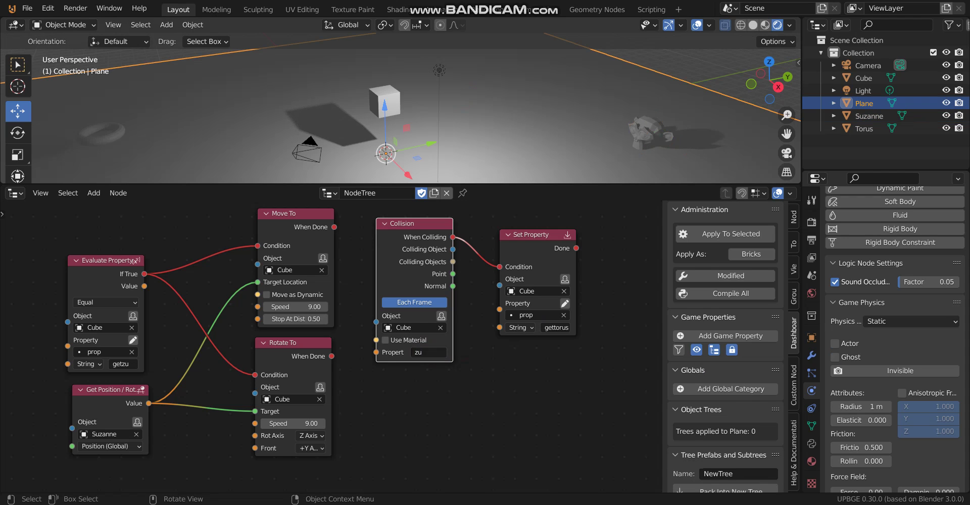
pyautogui.press('p')
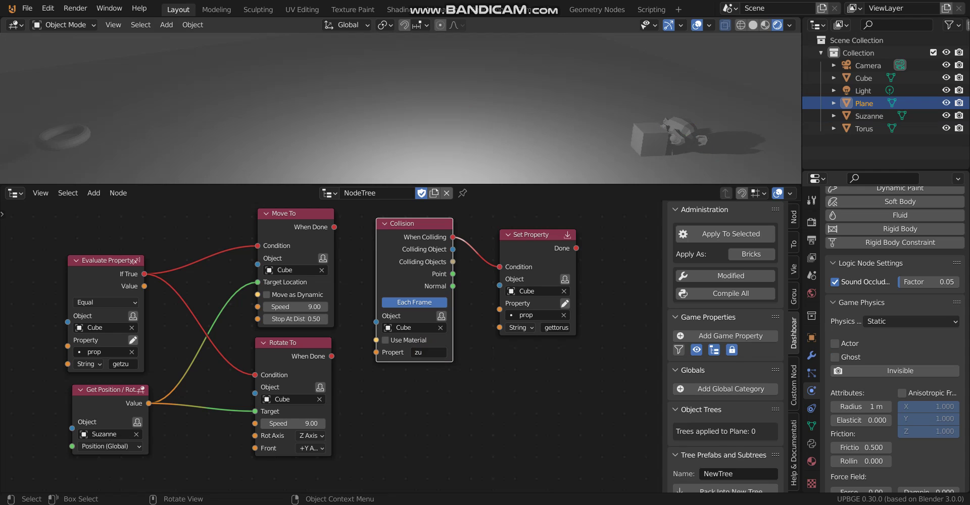
pyautogui.press('Escape')
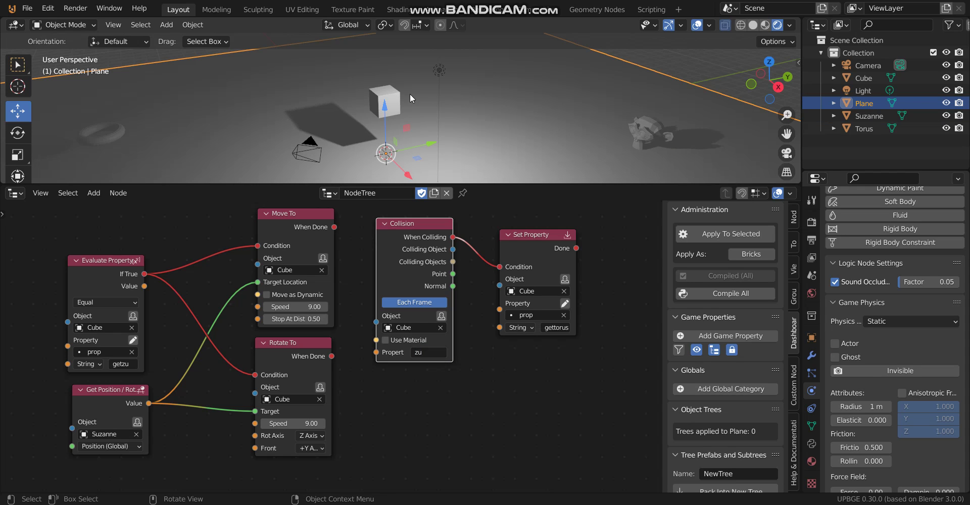
# - Turn on debug display for the cube's prop property and enable Debug Properties in the Game Debug settings
pyautogui.click(389, 101)
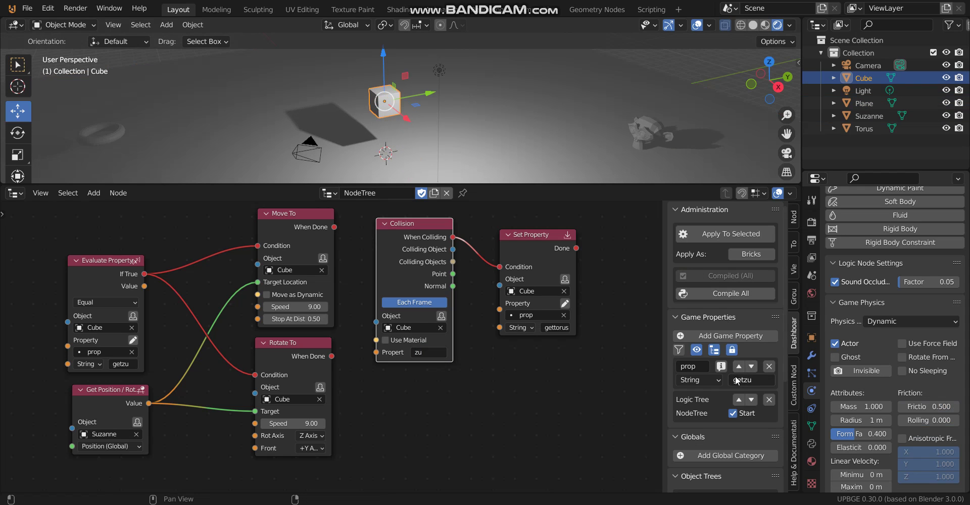
pyautogui.click(725, 369)
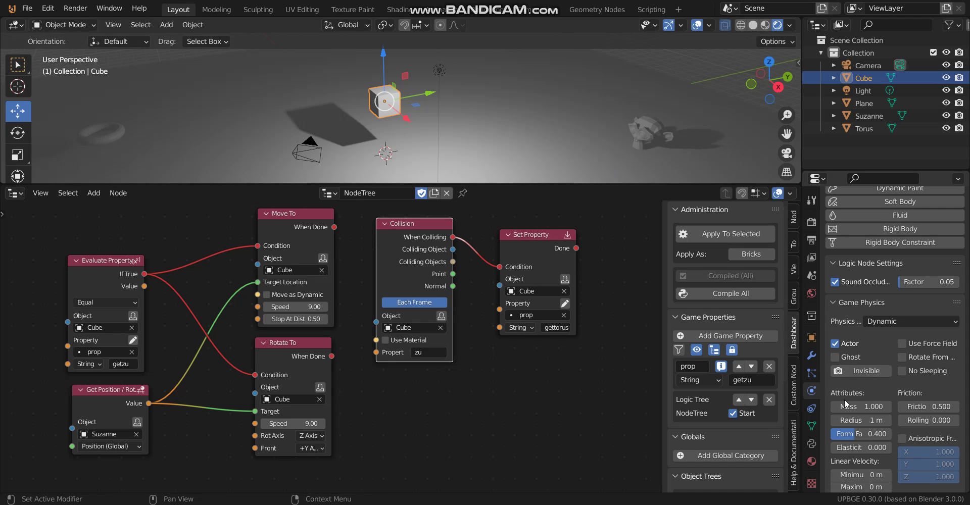
pyautogui.click(812, 223)
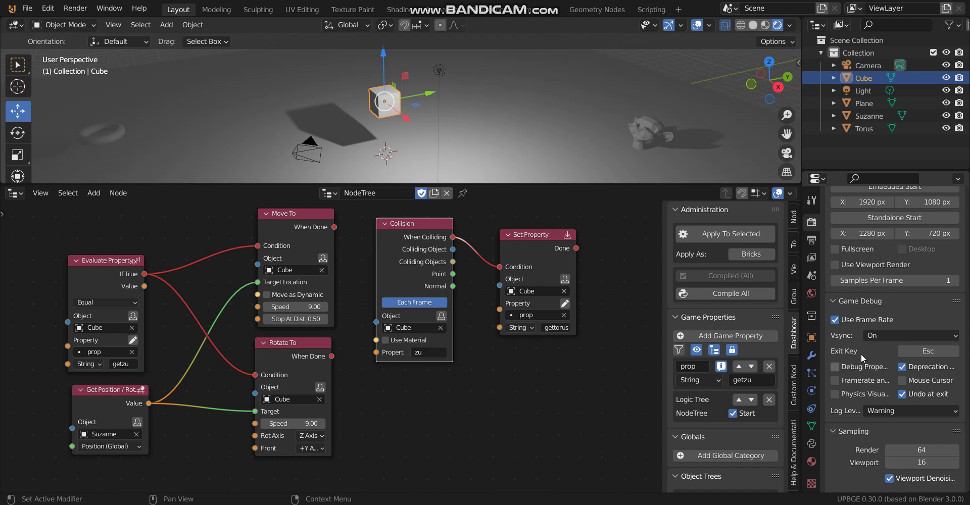
pyautogui.click(835, 367)
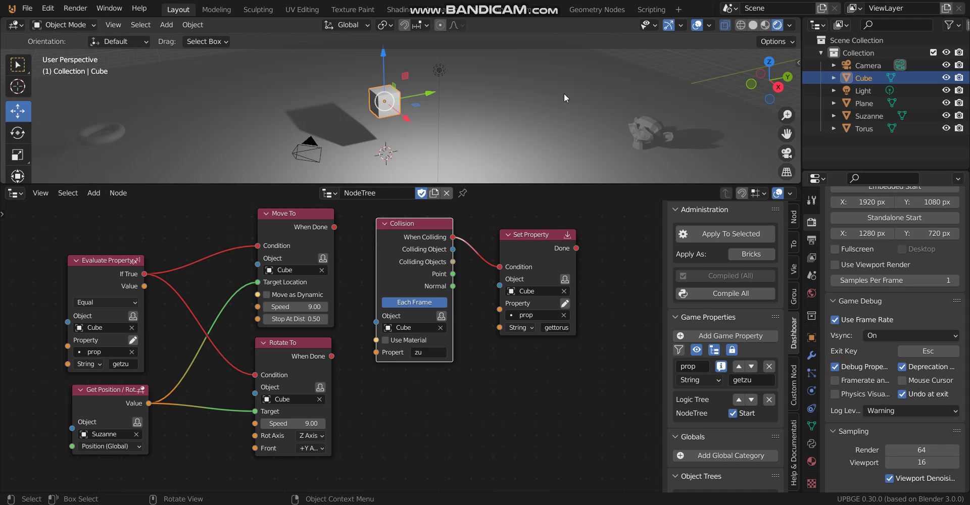
# - Run the game to watch the value of prop as the cube reaches Suzanne
pyautogui.press('p')
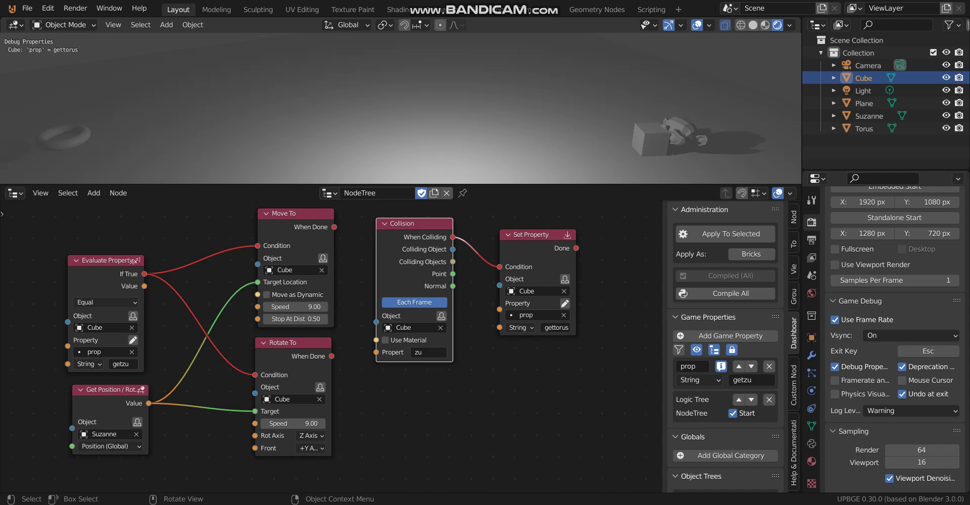
pyautogui.press('Escape')
pyautogui.scroll(-2, 249, 314)
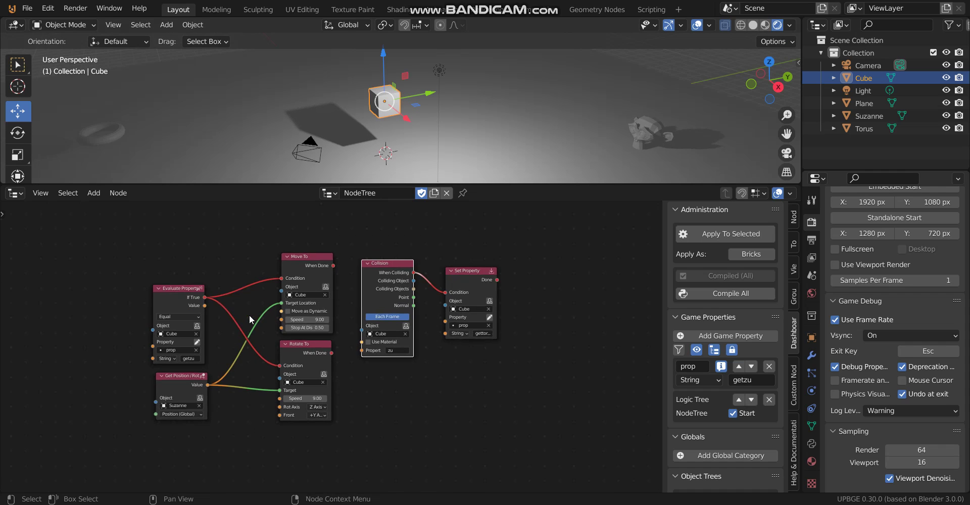
# - Duplicate the whole set of logic nodes and place the copy below the original
pyautogui.scroll(-2, 305, 363)
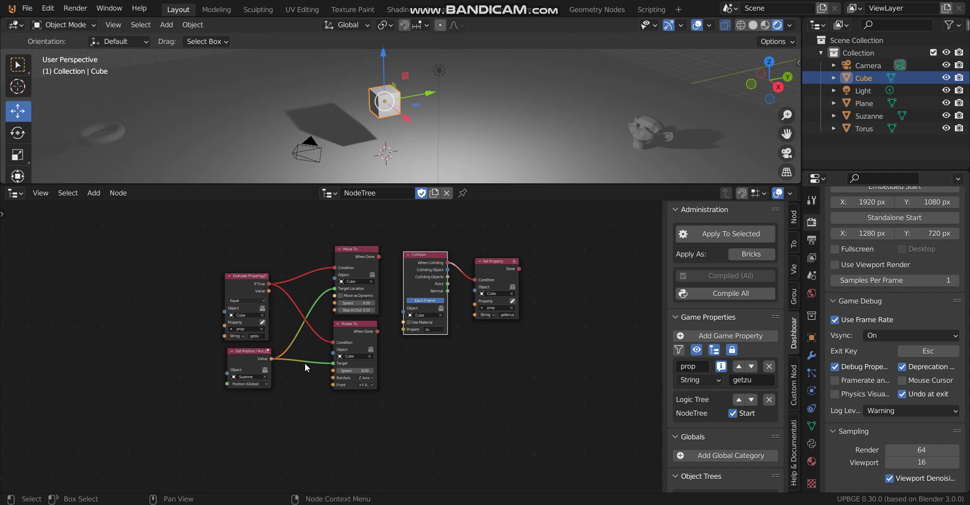
pyautogui.hotkey('shift', 'a')
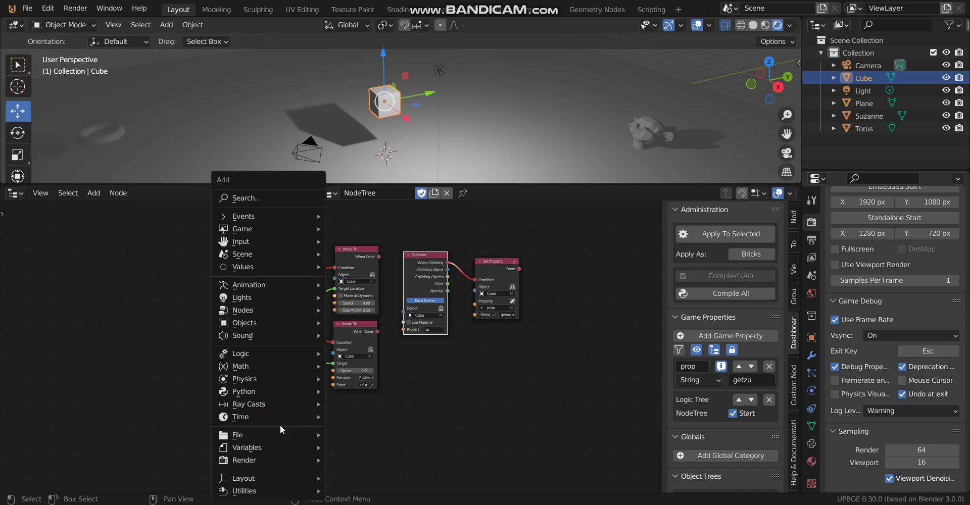
pyautogui.click(180, 256)
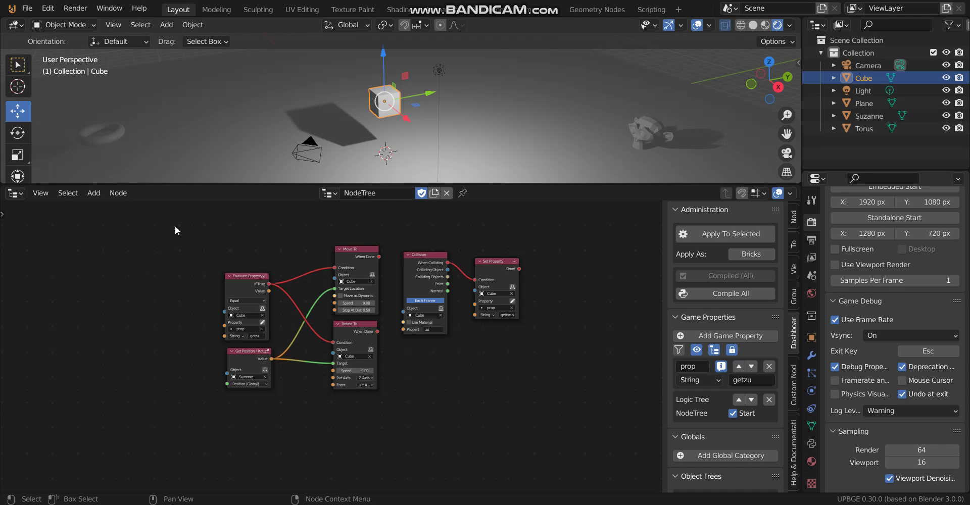
pyautogui.moveTo(177, 225); pyautogui.dragTo(537, 410)
pyautogui.press('g')
pyautogui.scroll(-3, 493, 356)
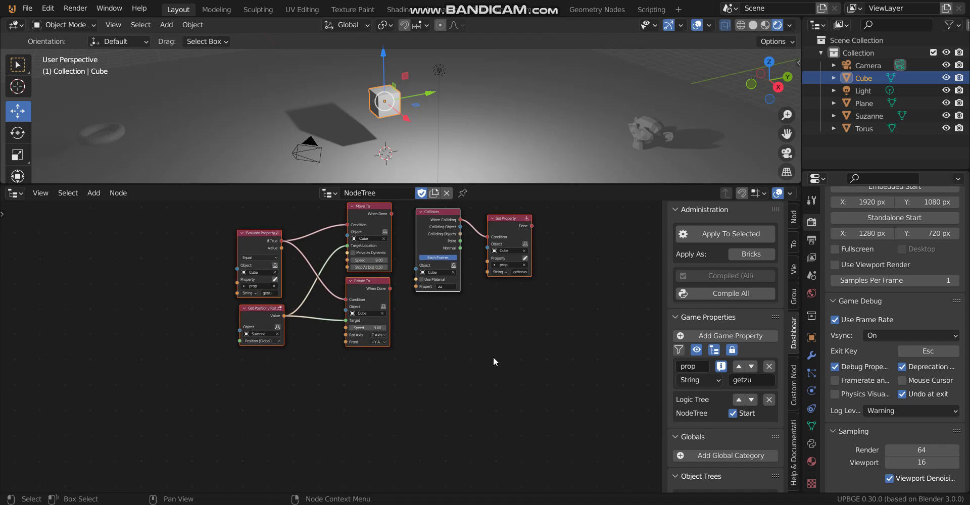
pyautogui.hotkey('shift', 'd')
pyautogui.click(457, 469)
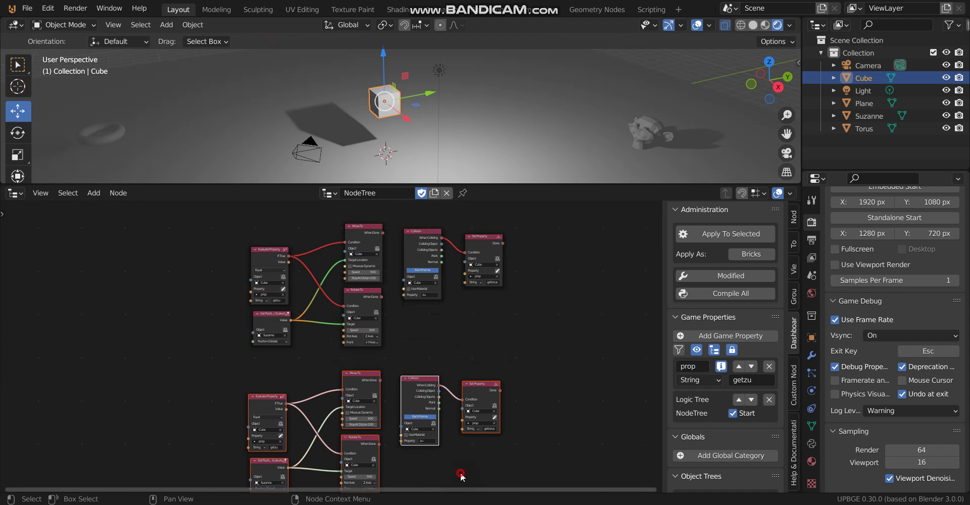
# - Replace Suzanne with the torus as the object of the duplicated Get Position node
pyautogui.moveTo(312, 450); pyautogui.dragTo(347, 380, button='middle')
pyautogui.scroll(2, 347, 380)
pyautogui.scroll(1, 348, 380)
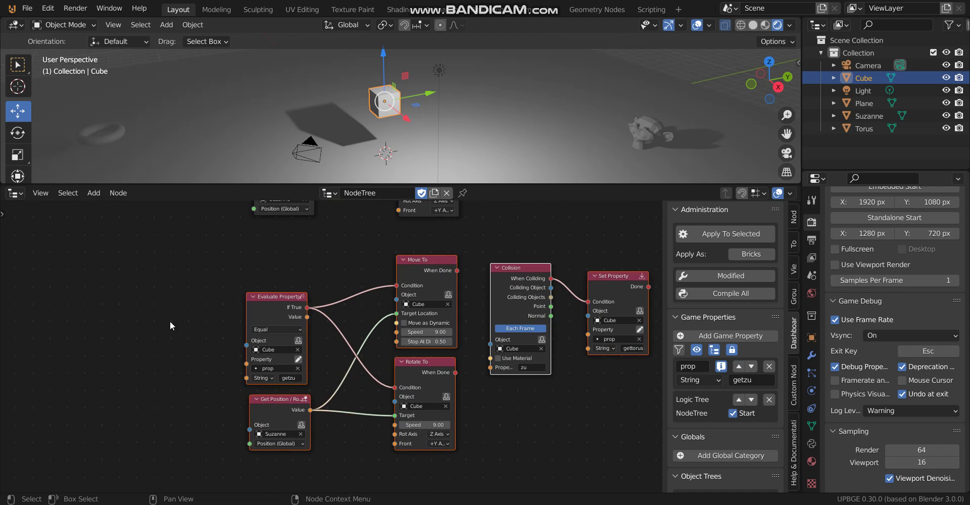
pyautogui.click(170, 320)
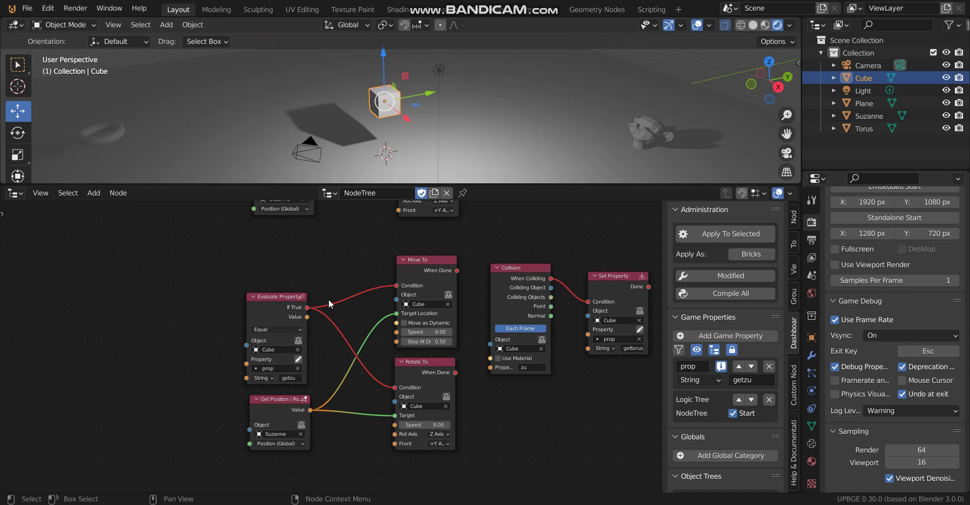
pyautogui.click(300, 433)
pyautogui.click(301, 434)
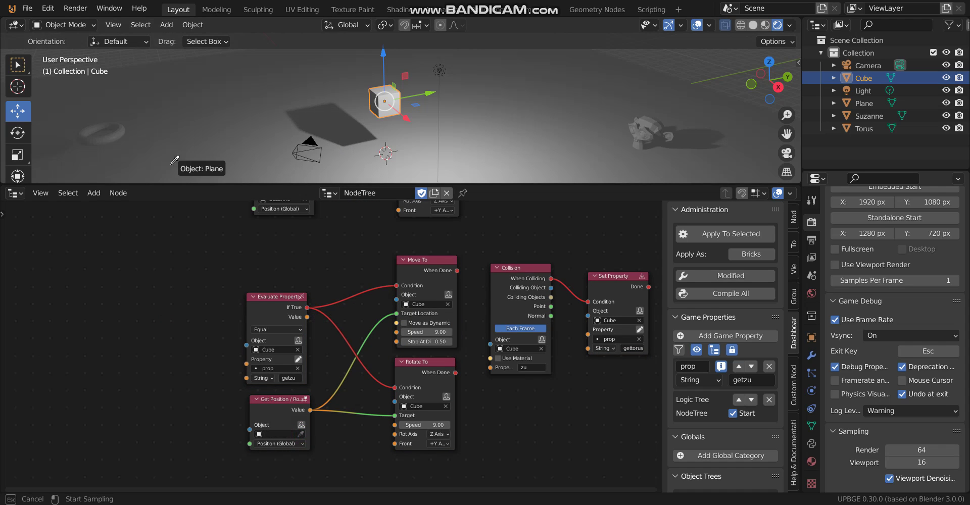
pyautogui.click(122, 134)
pyautogui.hscroll(4, 316, 328)
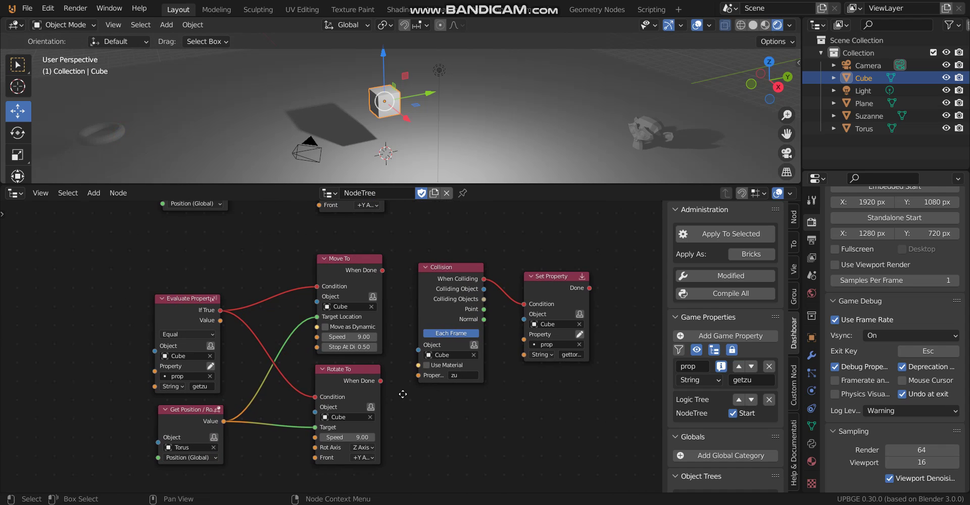
# - Set the duplicated Collision node's Property to torus, the name of the torus's game property
pyautogui.moveTo(487, 383); pyautogui.dragTo(468, 404, button='middle')
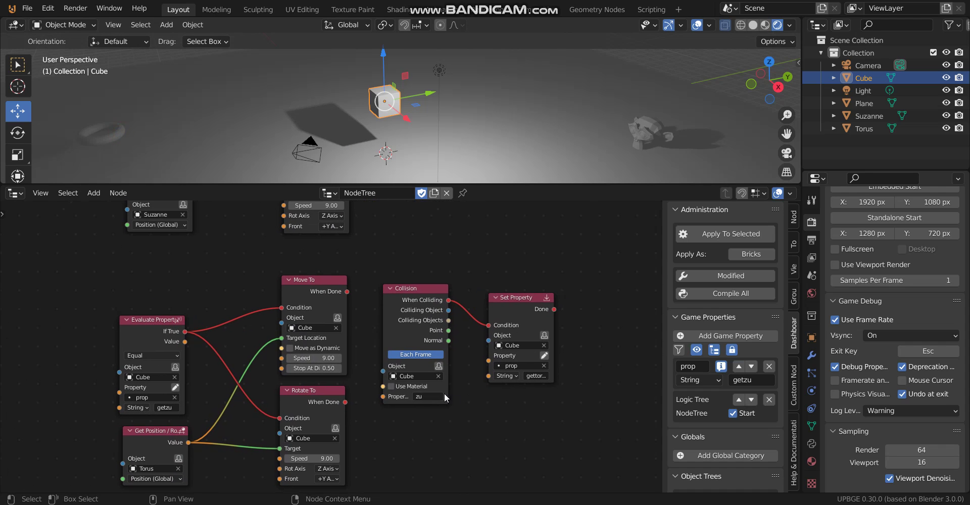
pyautogui.click(101, 139)
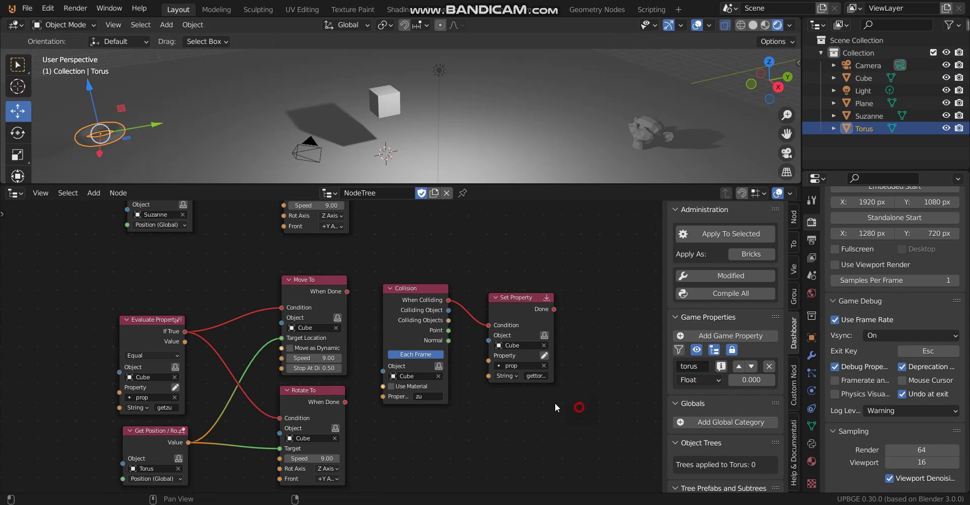
pyautogui.click(435, 397)
pyautogui.write('torus')
pyautogui.press('Return')
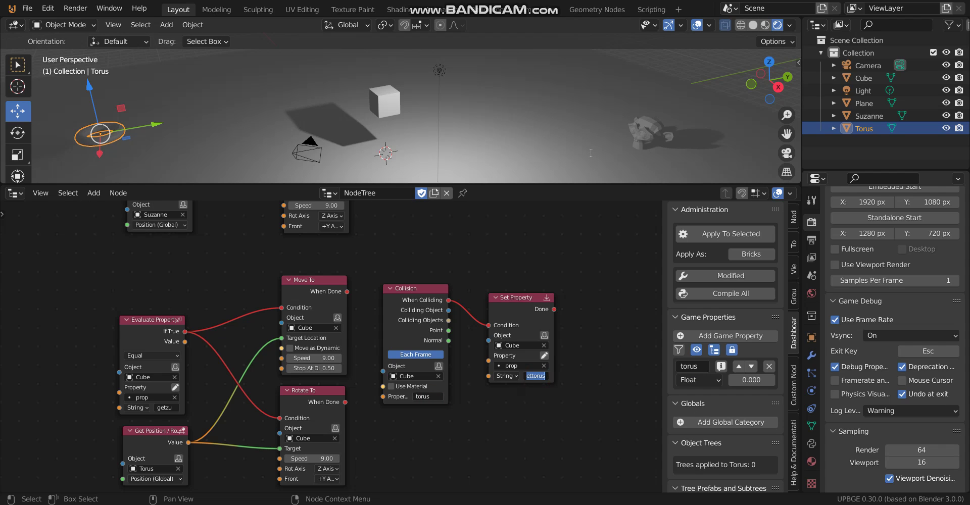
# - Make the duplicated Set Property node write the string getzu to prop
pyautogui.click(576, 143)
pyautogui.click(634, 144)
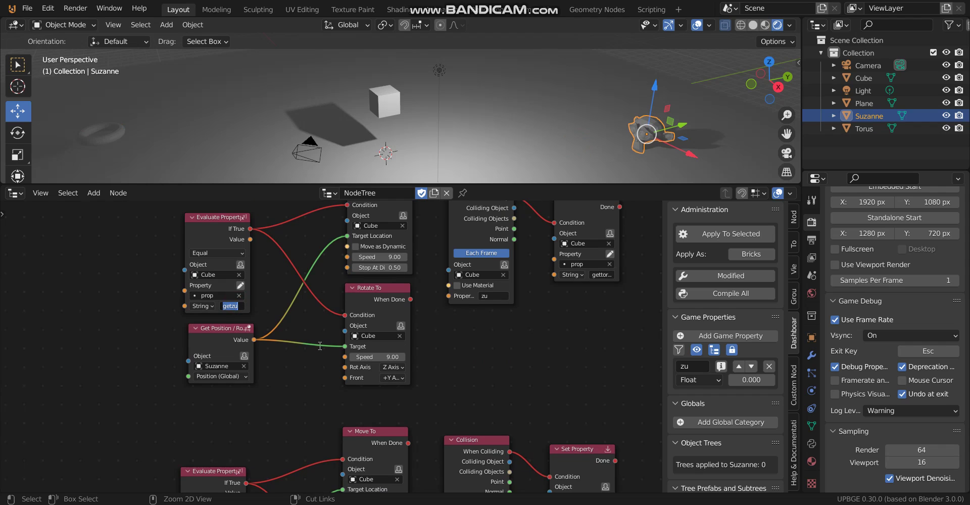
pyautogui.moveTo(549, 443); pyautogui.dragTo(435, 338, button='middle')
pyautogui.click(481, 427)
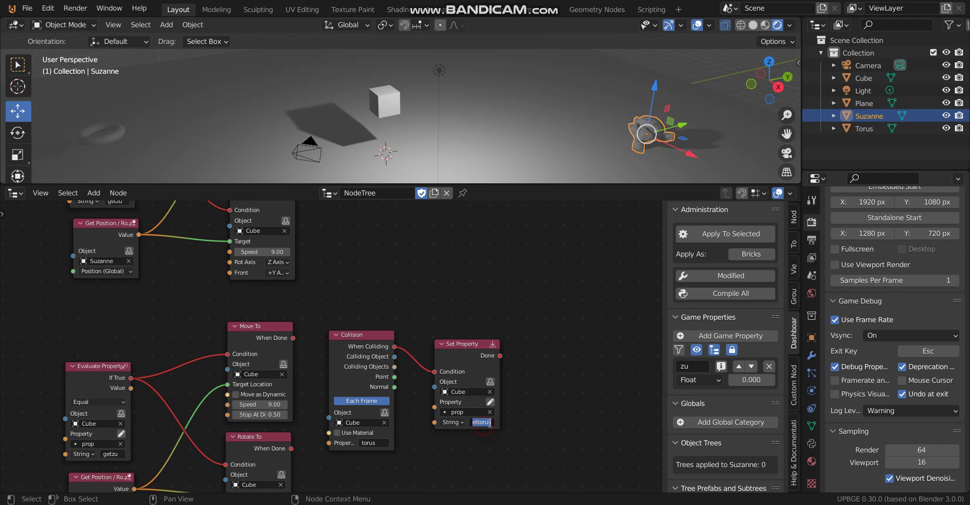
pyautogui.write('getzu')
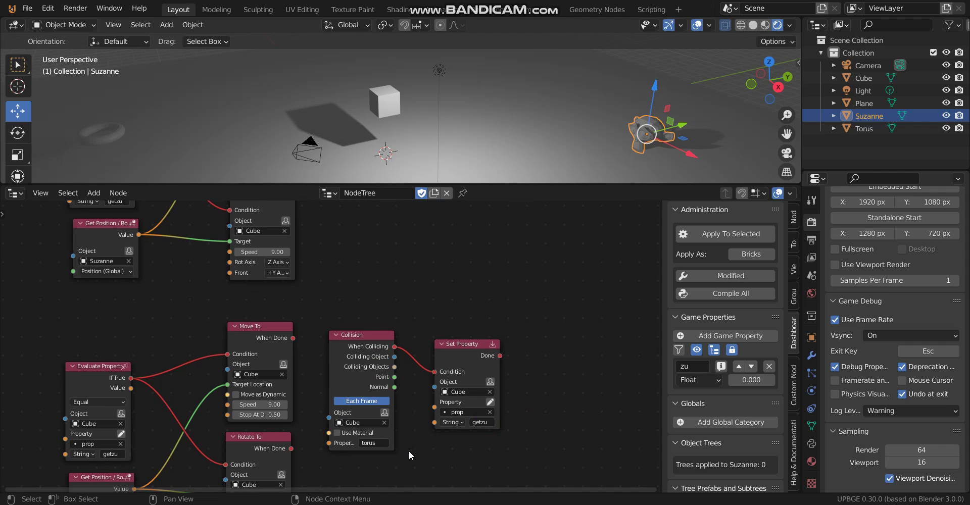
# - Run the game to check whether the cube travels between Suzanne and the torus
pyautogui.scroll(-2, 419, 434)
pyautogui.scroll(1, 423, 418)
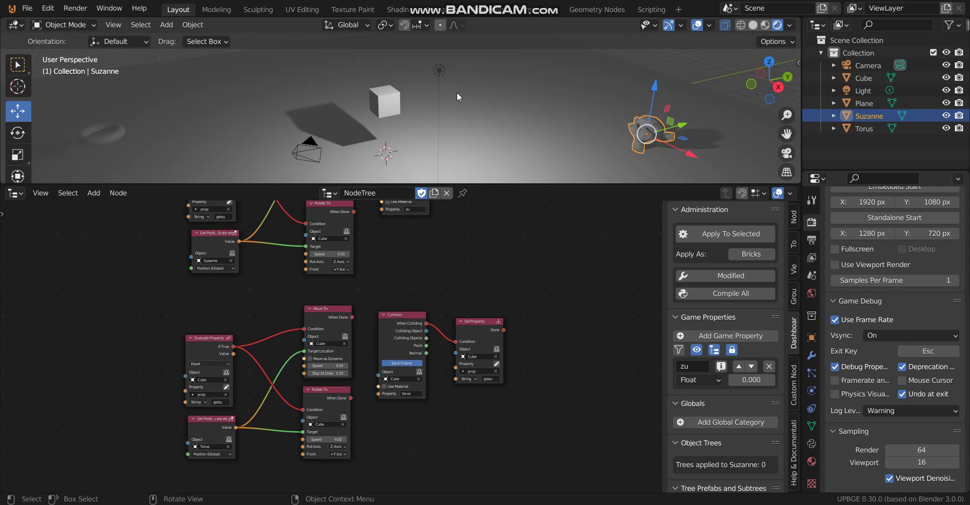
pyautogui.press('p')
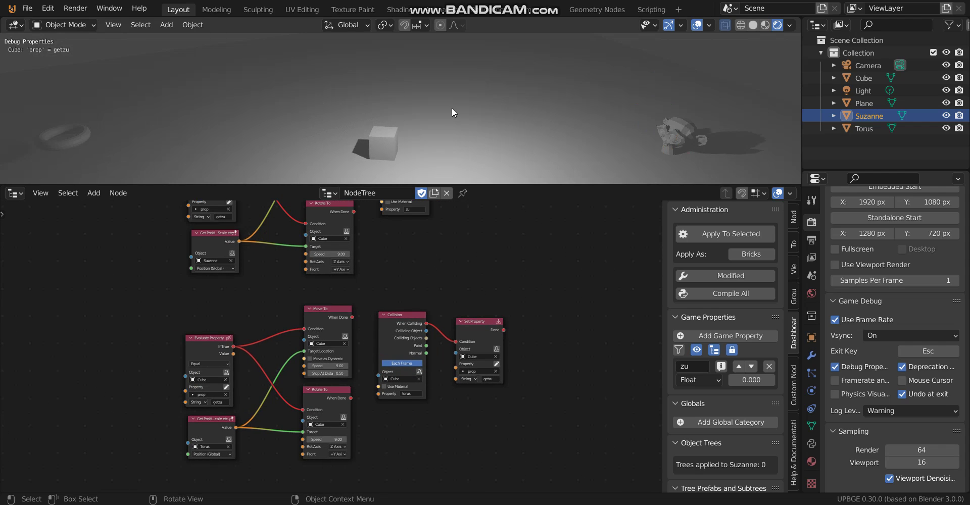
pyautogui.press('Escape')
# - Set the comparison string of the duplicated Evaluate Property node to gettorus, matching the original Set Property node
pyautogui.scroll(4, 329, 361)
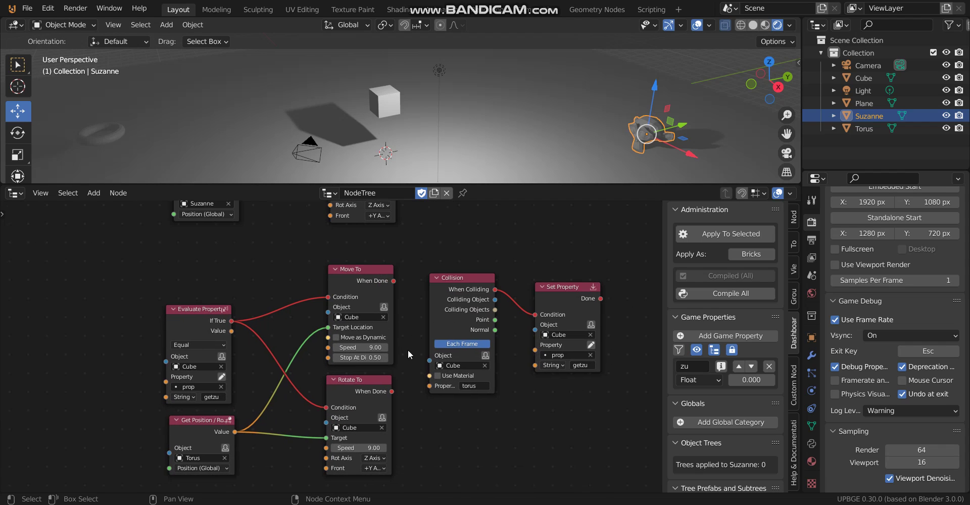
pyautogui.moveTo(383, 384); pyautogui.dragTo(420, 359, button='middle')
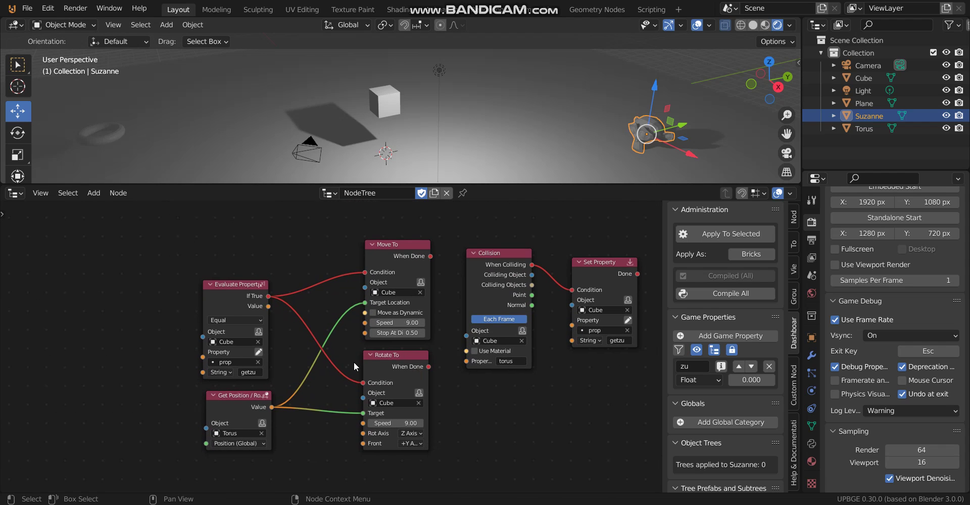
pyautogui.moveTo(294, 364); pyautogui.dragTo(292, 364, button='middle')
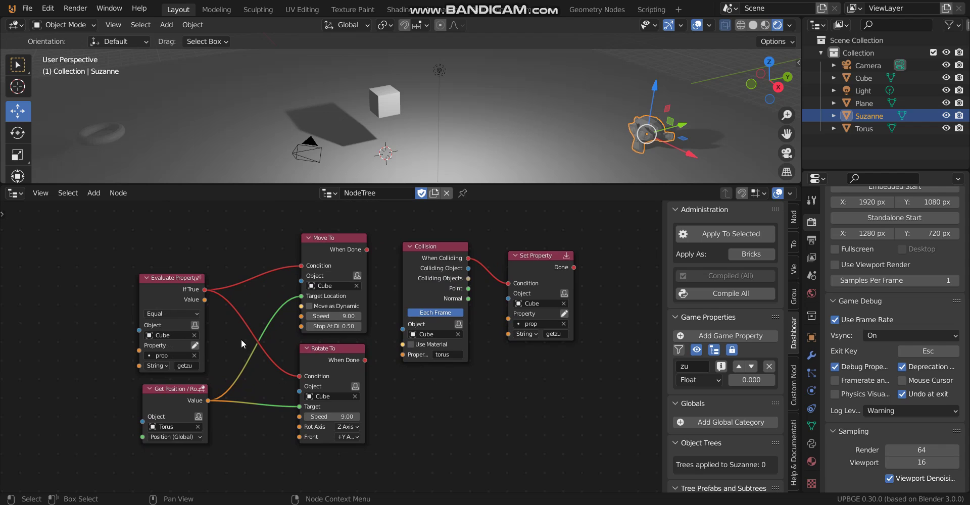
pyautogui.moveTo(247, 336); pyautogui.dragTo(302, 461, button='middle')
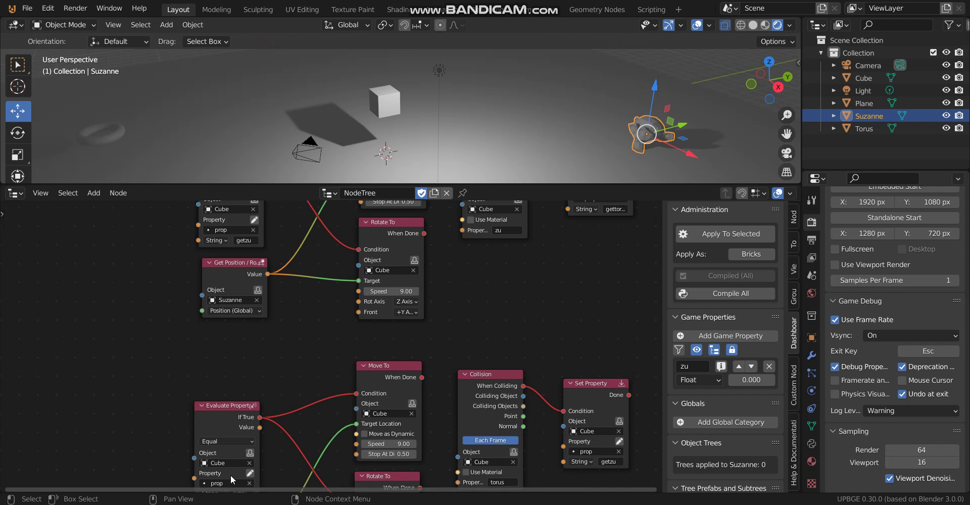
pyautogui.moveTo(230, 474); pyautogui.dragTo(175, 303, button='middle')
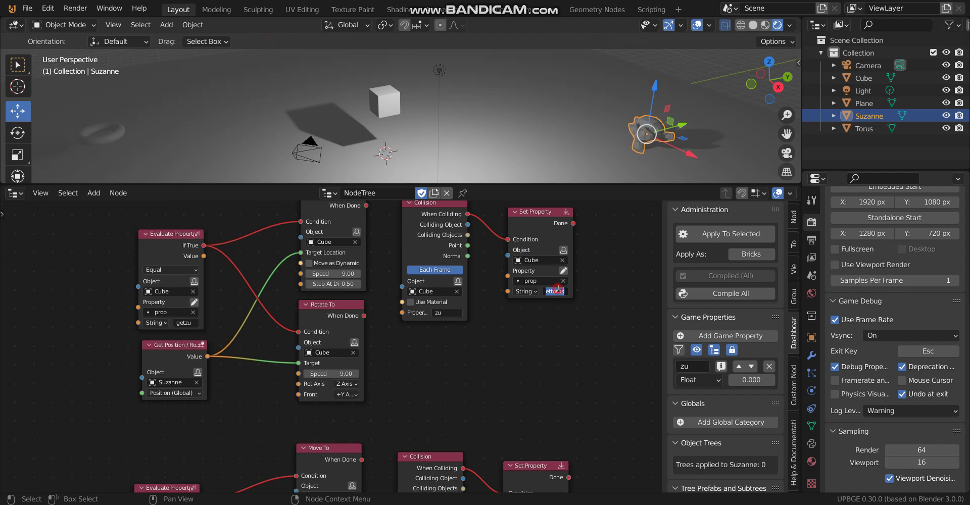
pyautogui.press('Return')
pyautogui.scroll(-5, 208, 438)
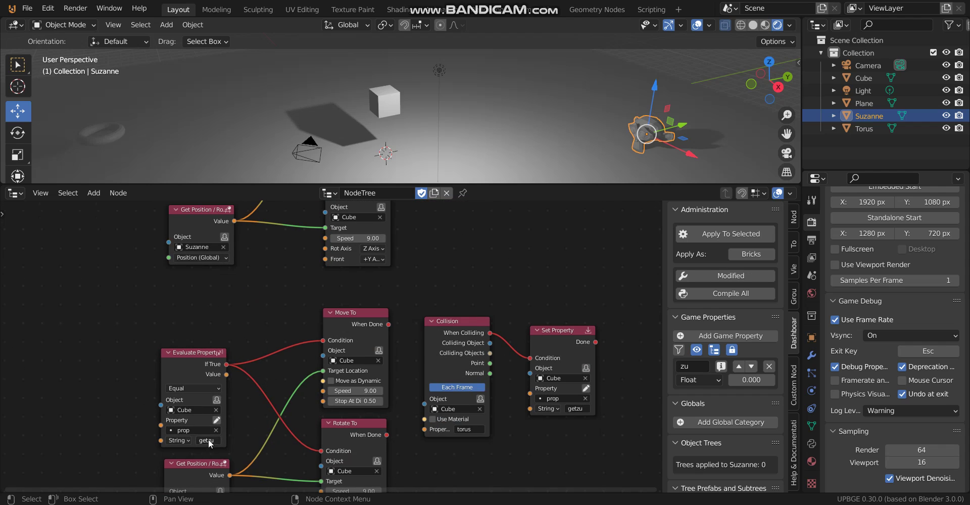
pyautogui.write('gettorus')
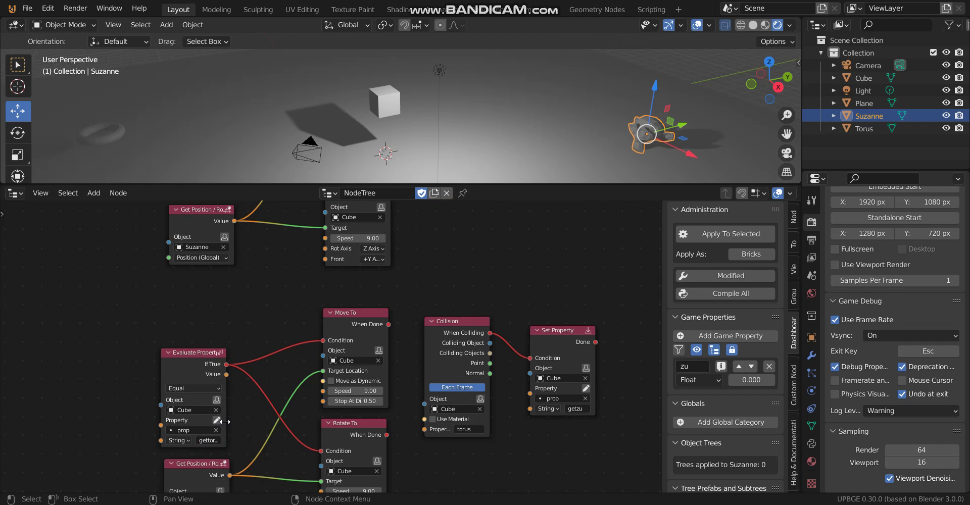
# - Widen the duplicated Evaluate Property node and move it farther from the Move To and Rotate To nodes
pyautogui.moveTo(226, 422); pyautogui.dragTo(255, 422)
pyautogui.press('g')
pyautogui.click(243, 405)
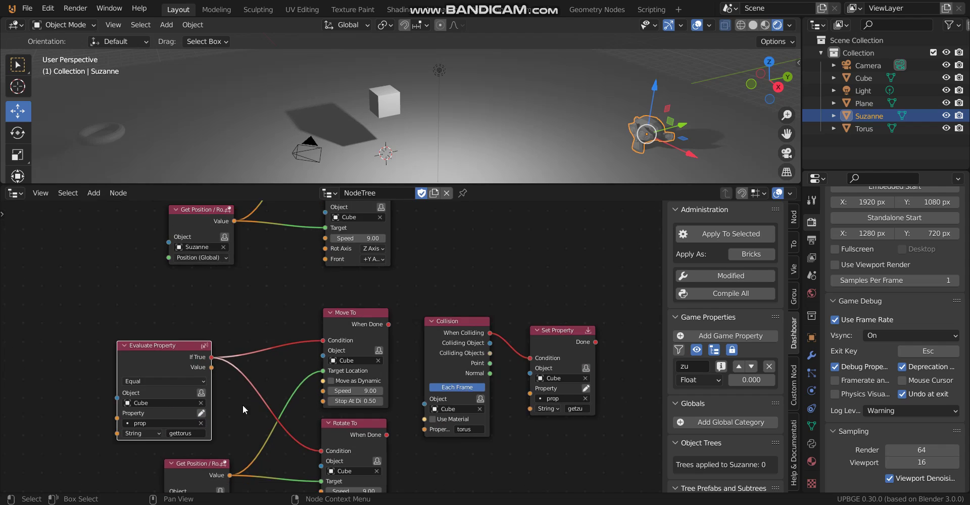
# - Run the game again to test the cube's target switching with the corrected comparison string
pyautogui.moveTo(262, 425); pyautogui.dragTo(221, 329, button='middle')
pyautogui.moveTo(439, 375); pyautogui.dragTo(444, 422, button='middle')
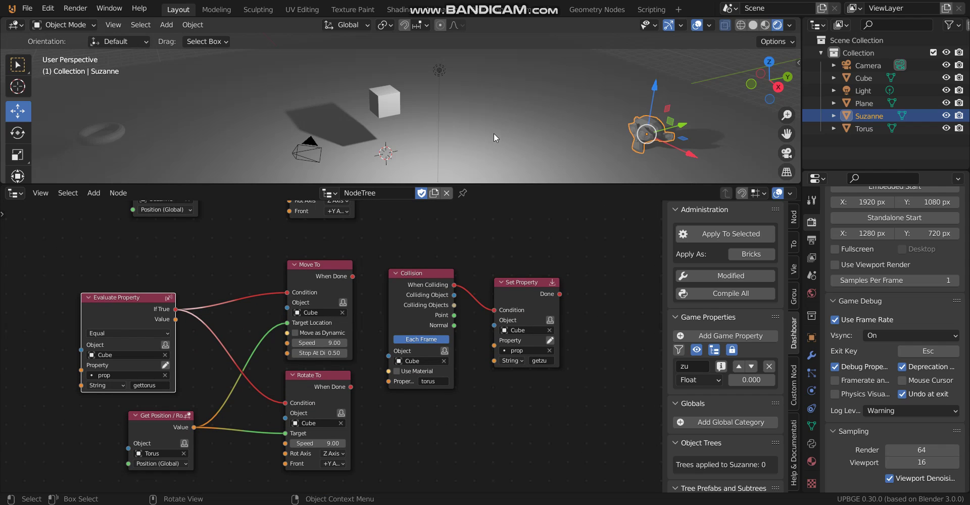
pyautogui.press('p')
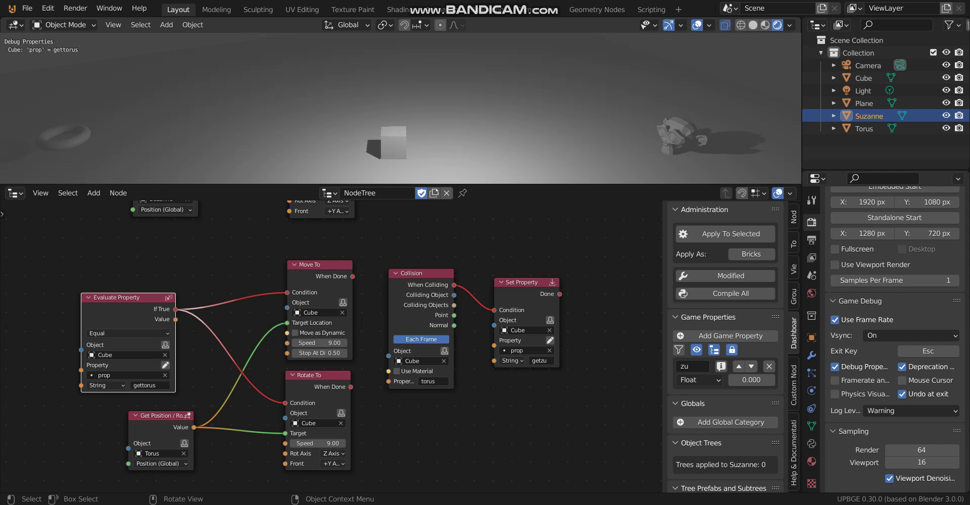
pyautogui.press('Escape')
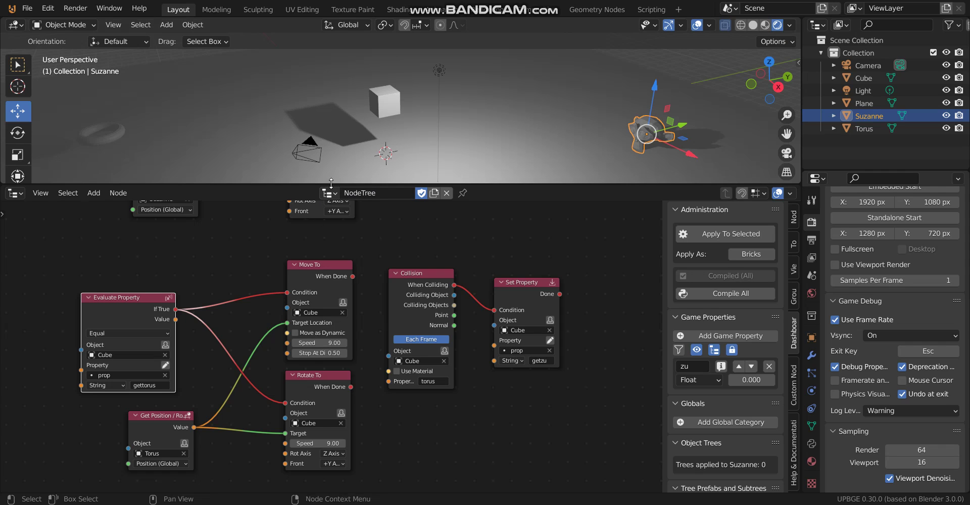
# - Insert a reroute on the link from the torus group's Evaluate Property node to Move To, and feed the Rotate To condition from it
pyautogui.click(226, 350)
pyautogui.hotkey('shift', 'a')
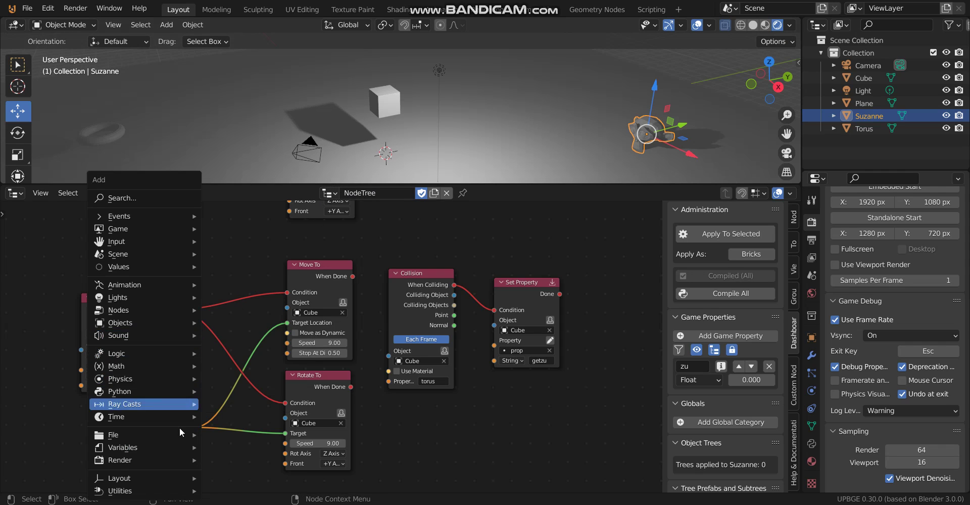
pyautogui.moveTo(172, 477)
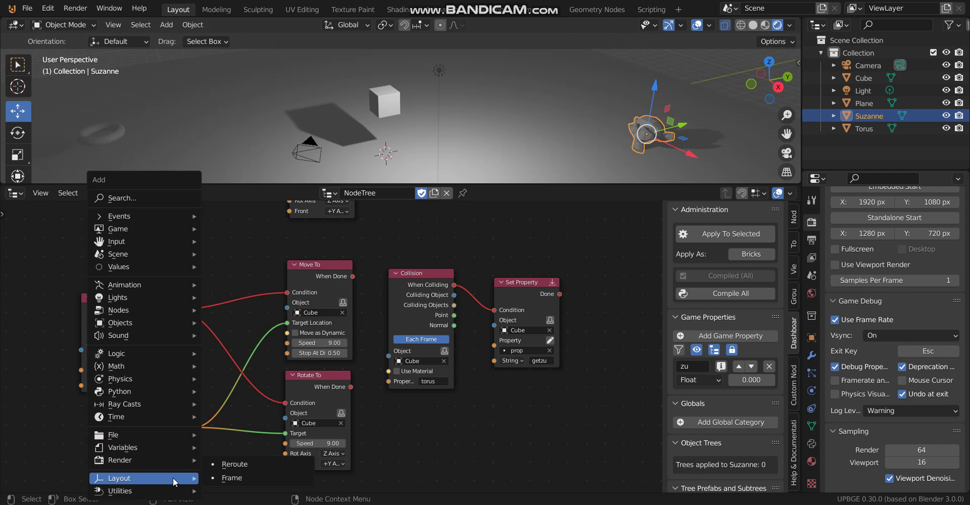
pyautogui.click(242, 464)
pyautogui.click(236, 301)
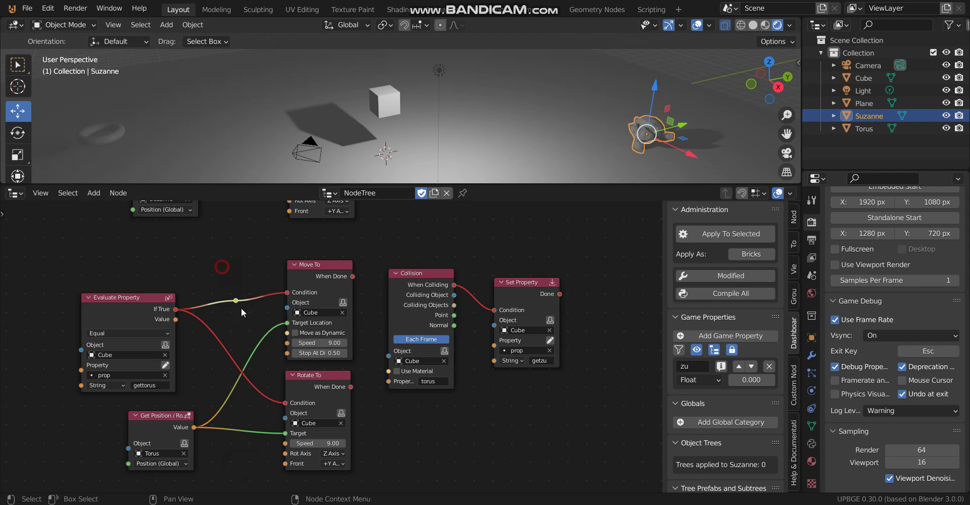
pyautogui.moveTo(283, 404); pyautogui.dragTo(235, 300)
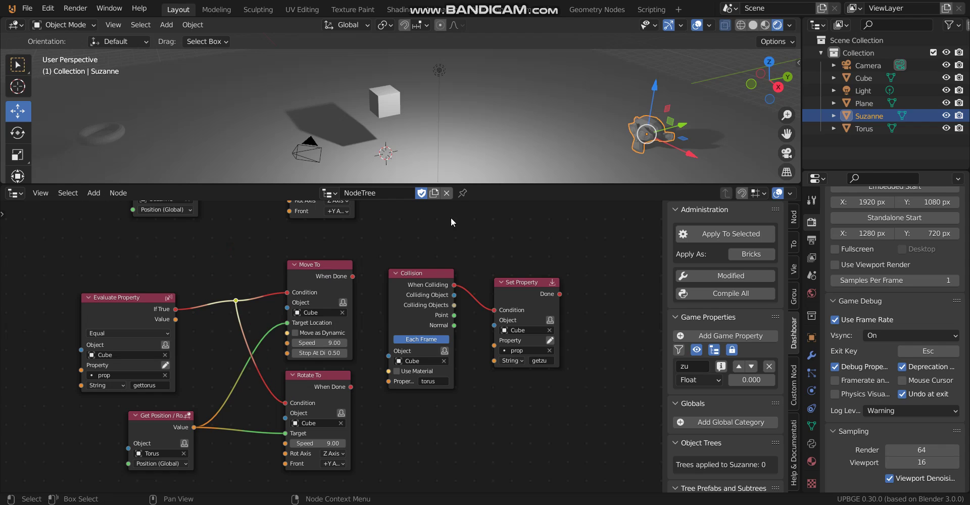
# - Run the game to test the cube's movement with the rerouted condition link
pyautogui.press('p')
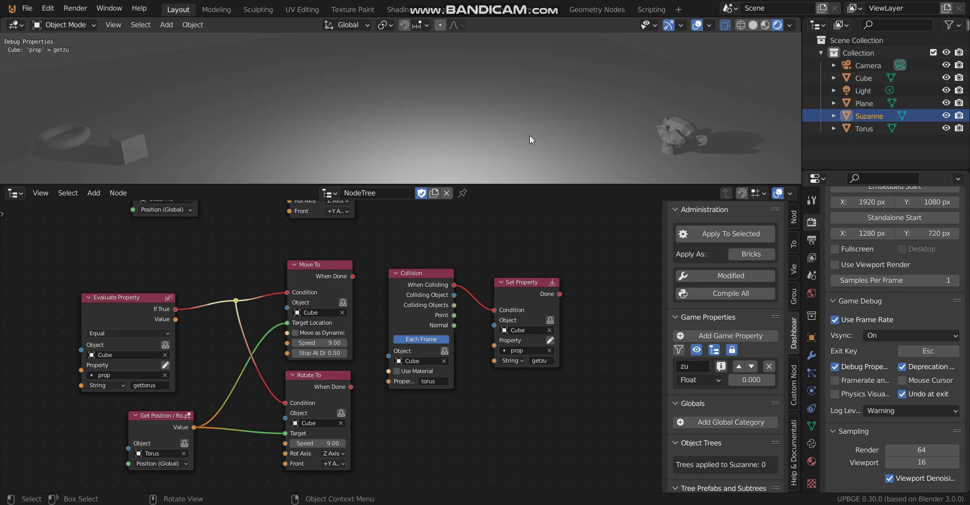
pyautogui.press('Escape')
# - Shift the Suzanne group's Evaluate Property and Get Position nodes slightly farther from the Move To and Rotate To nodes
pyautogui.scroll(-3, 413, 289)
pyautogui.press('Home')
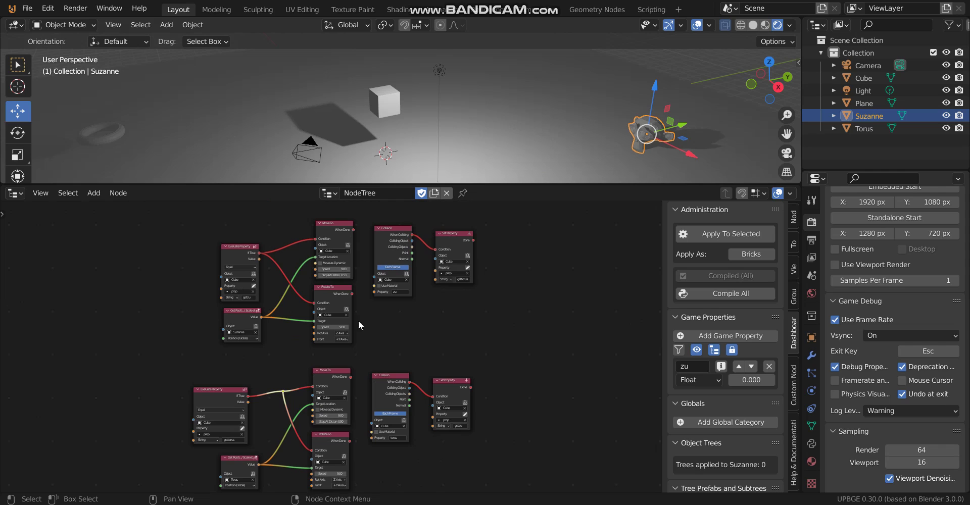
pyautogui.moveTo(245, 247); pyautogui.dragTo(240, 234)
pyautogui.moveTo(249, 311); pyautogui.dragTo(242, 300)
# - Add a cylinder to the scene and move it to an open spot on the plane, away from the cube, Suzanne and the torus
pyautogui.keyDown('shift'); pyautogui.scroll(-3, 270, 303); pyautogui.keyUp('shift')
pyautogui.scroll(-3, 454, 140)
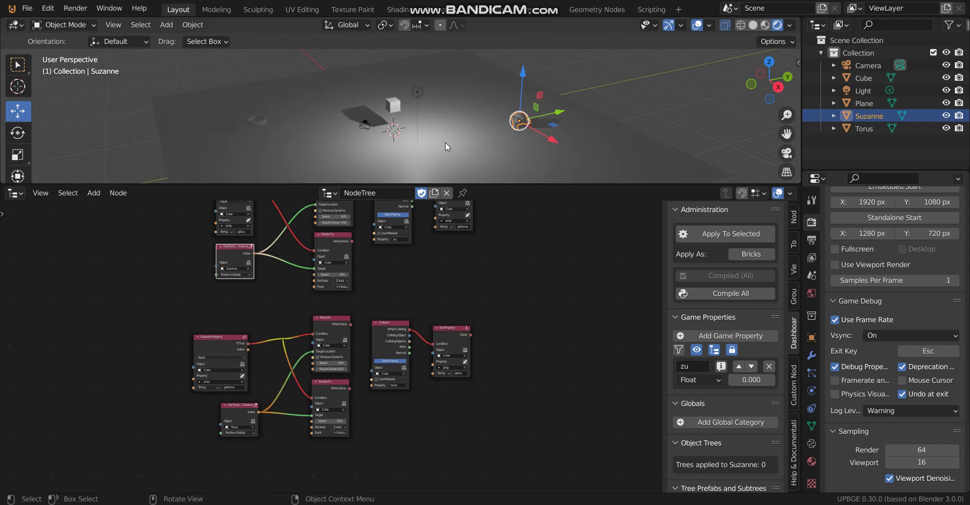
pyautogui.hotkey('shift', 'a')
pyautogui.moveTo(374, 120)
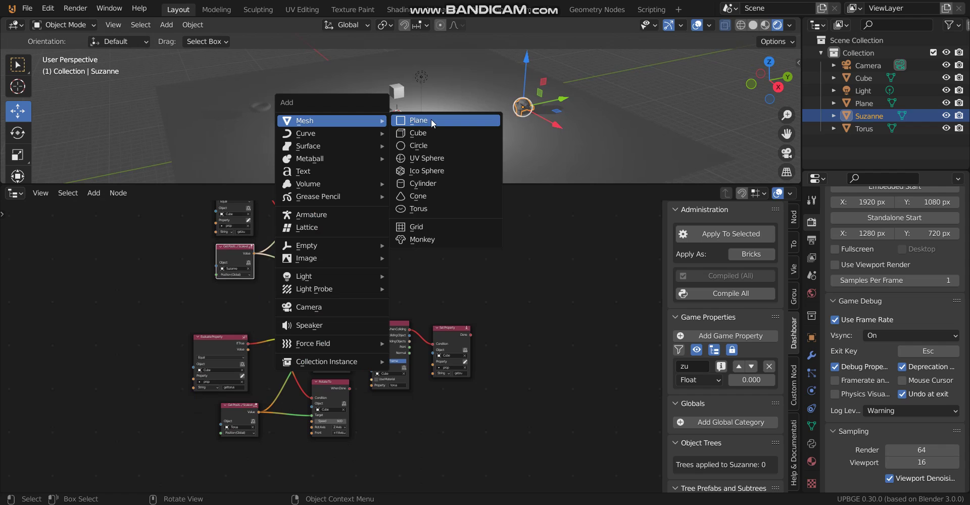
pyautogui.click(430, 182)
pyautogui.moveTo(434, 166); pyautogui.dragTo(452, 120, button='middle')
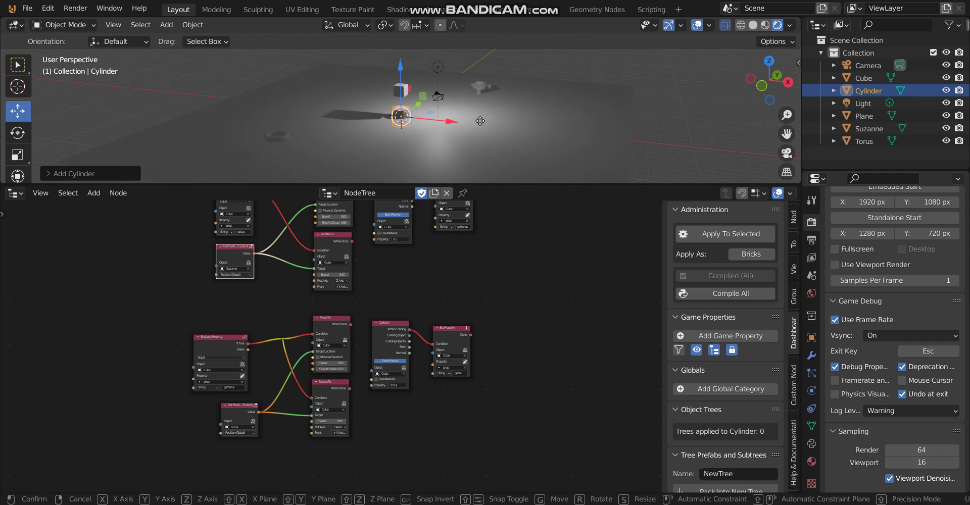
pyautogui.moveTo(452, 120); pyautogui.dragTo(540, 119)
pyautogui.moveTo(539, 119); pyautogui.dragTo(459, 143, button='middle')
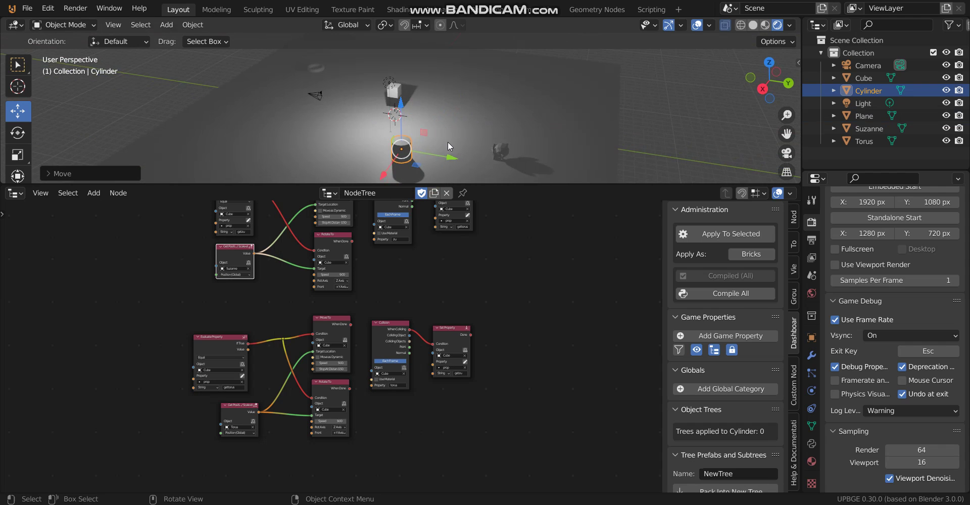
pyautogui.press('g')
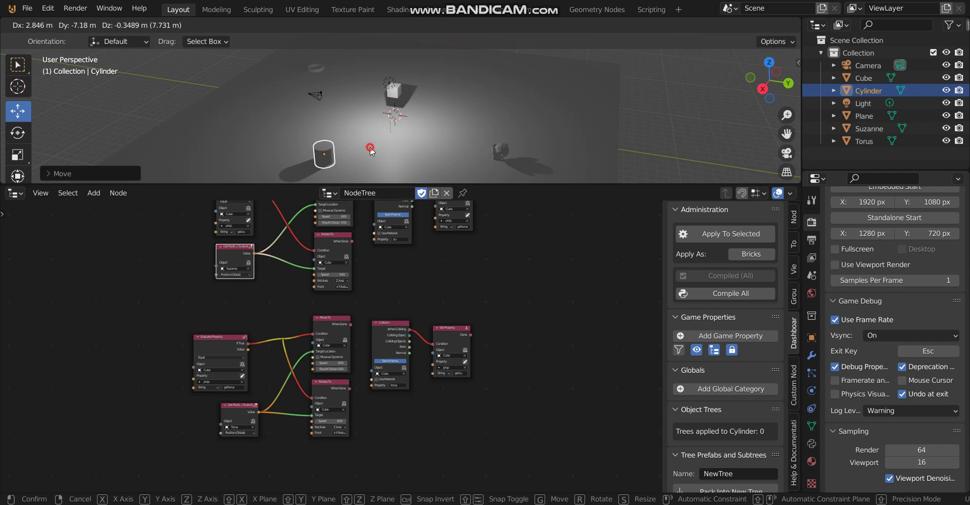
pyautogui.click(369, 150)
# - Duplicate the whole torus node group, including its reroute, and place the copy below the original
pyautogui.scroll(4, 457, 332)
pyautogui.scroll(-1, 415, 314)
pyautogui.moveTo(415, 314); pyautogui.dragTo(395, 249, button='middle')
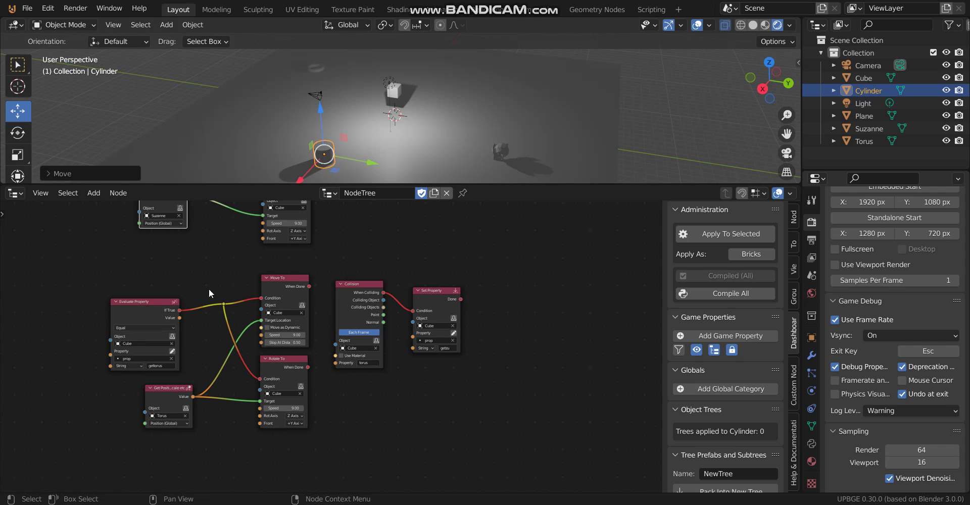
pyautogui.moveTo(119, 264); pyautogui.dragTo(456, 425)
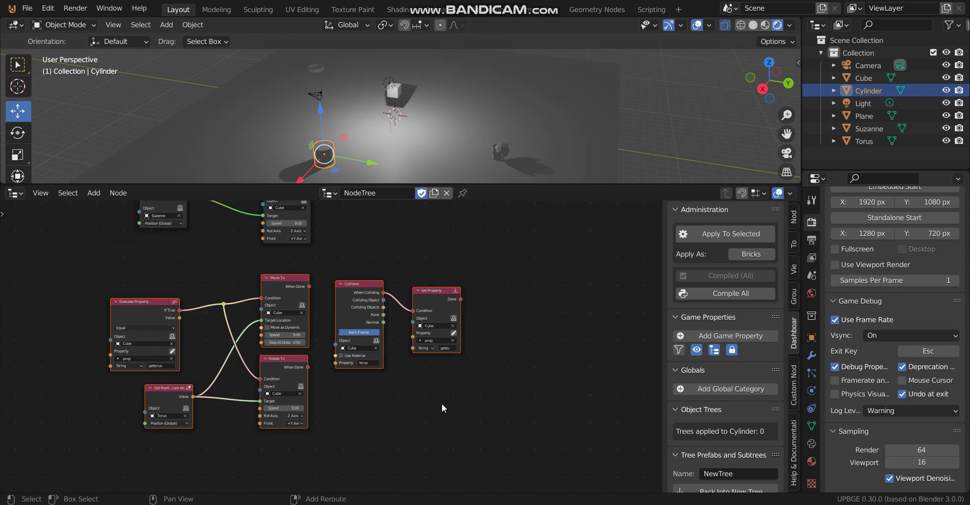
pyautogui.moveTo(441, 403); pyautogui.dragTo(450, 304, button='middle')
pyautogui.hotkey('shift', 'd')
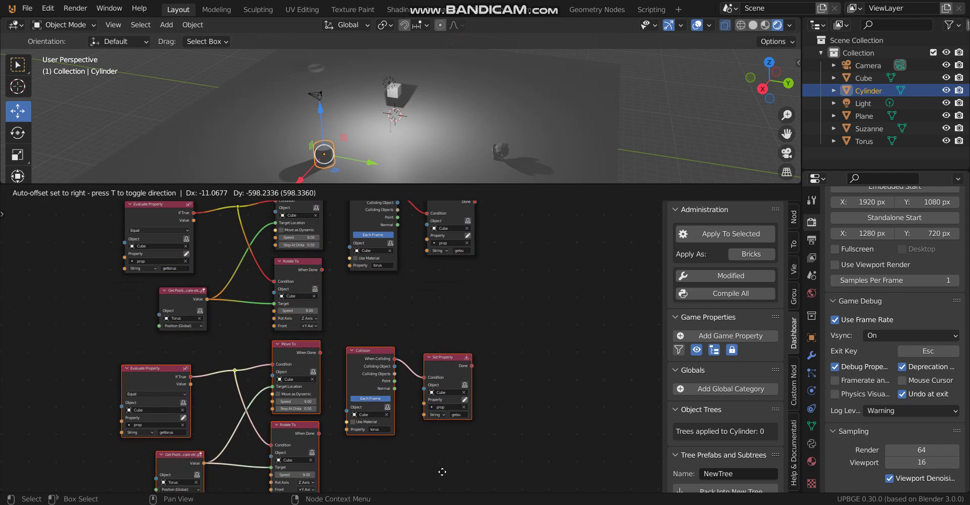
pyautogui.click(442, 472)
# - Set the string to getcy in the torus group's Set Property node and in the new group's Evaluate Property node
pyautogui.scroll(3, 496, 313)
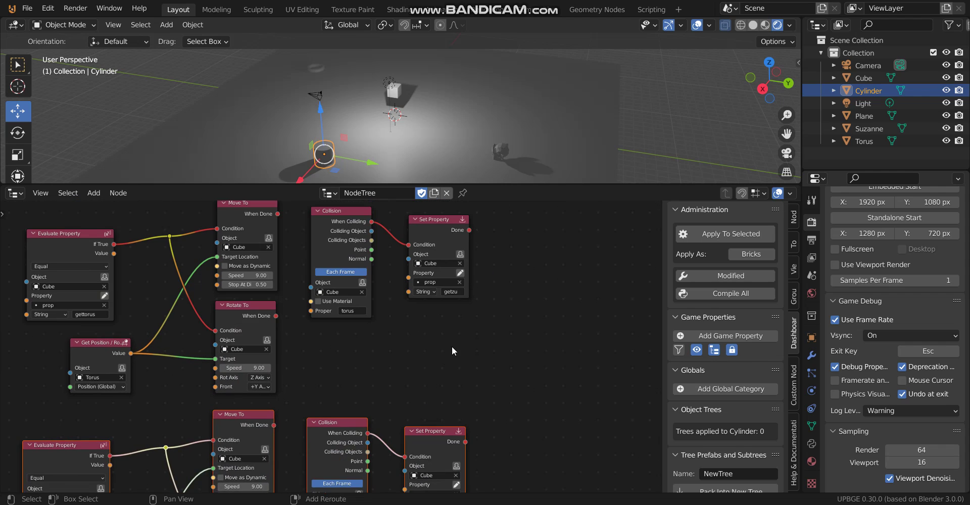
pyautogui.scroll(1, 451, 346)
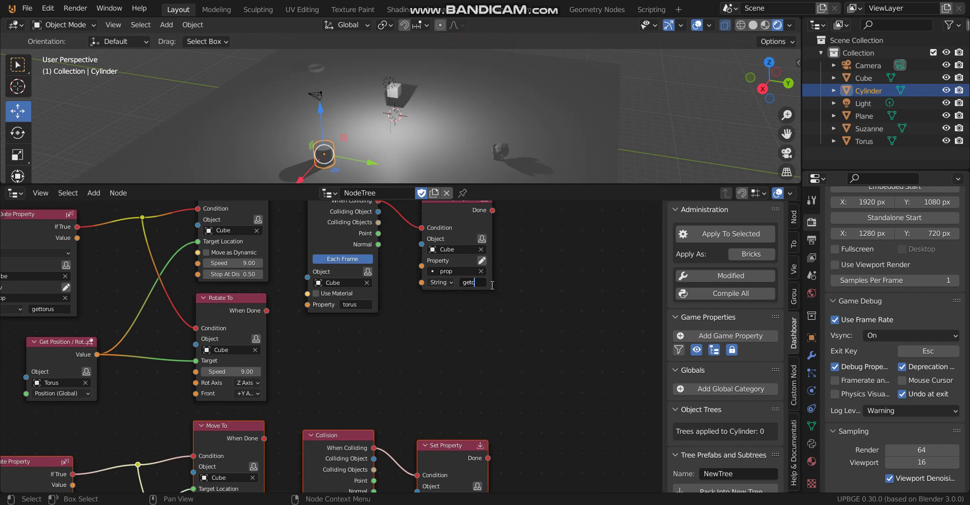
pyautogui.moveTo(444, 330); pyautogui.dragTo(560, 214, button='middle')
pyautogui.click(164, 441)
pyautogui.write('getcy')
pyautogui.press('Return')
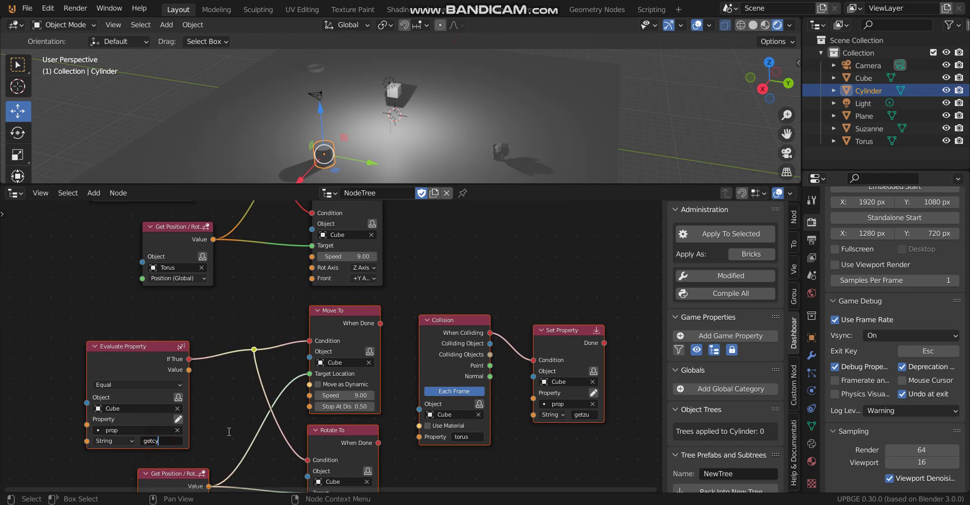
# - Set the object of the new group's Get Position node to the cylinder by picking it in the scene
pyautogui.moveTo(212, 480); pyautogui.dragTo(221, 429, button='middle')
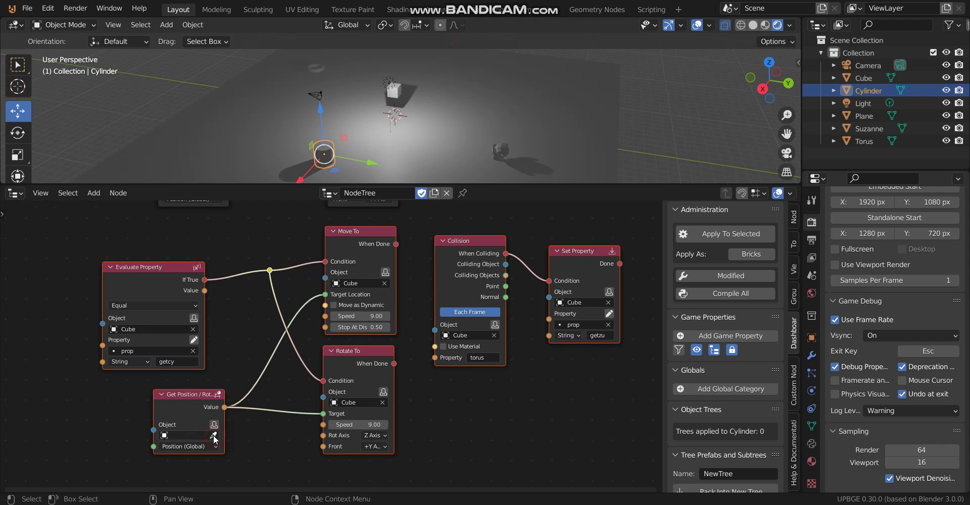
pyautogui.click(214, 435)
pyautogui.click(328, 159)
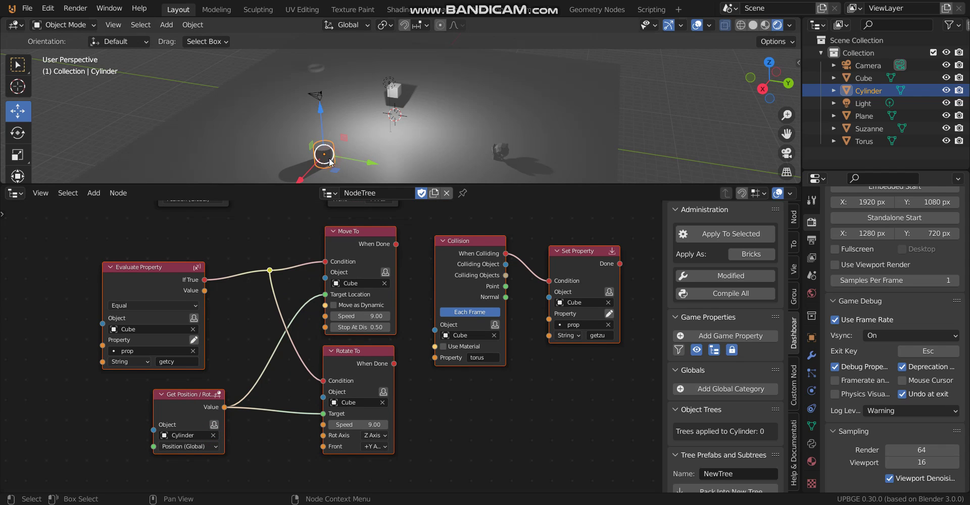
# - Add a game property named cy to the plane
pyautogui.moveTo(452, 395); pyautogui.dragTo(407, 430, button='middle')
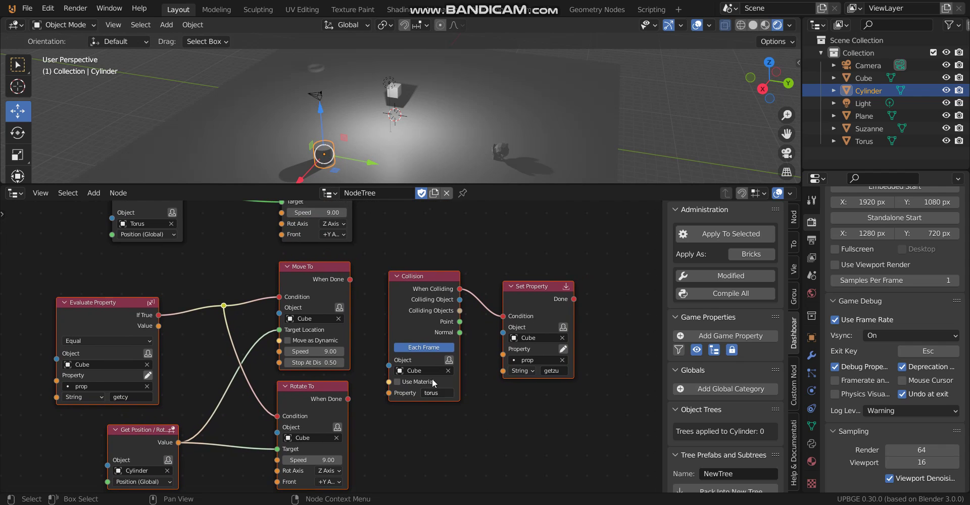
pyautogui.click(324, 150)
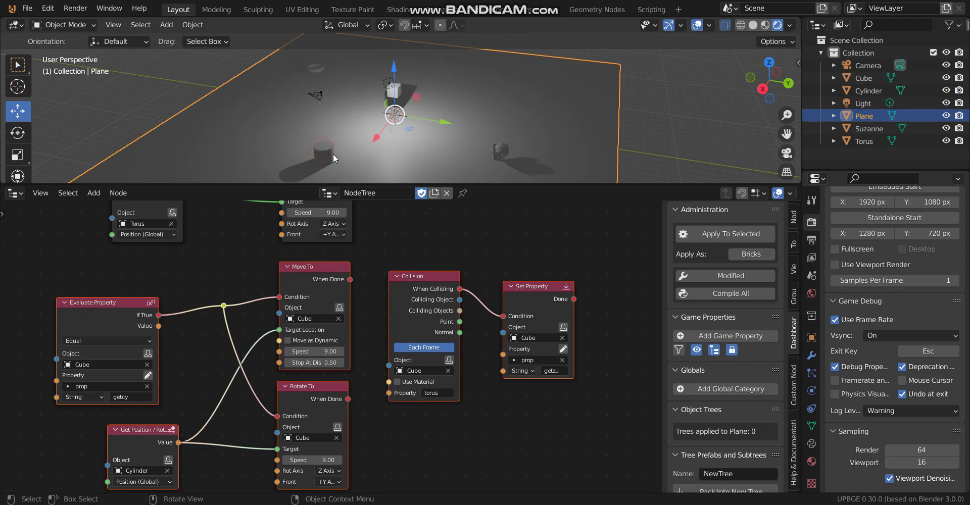
pyautogui.click(731, 338)
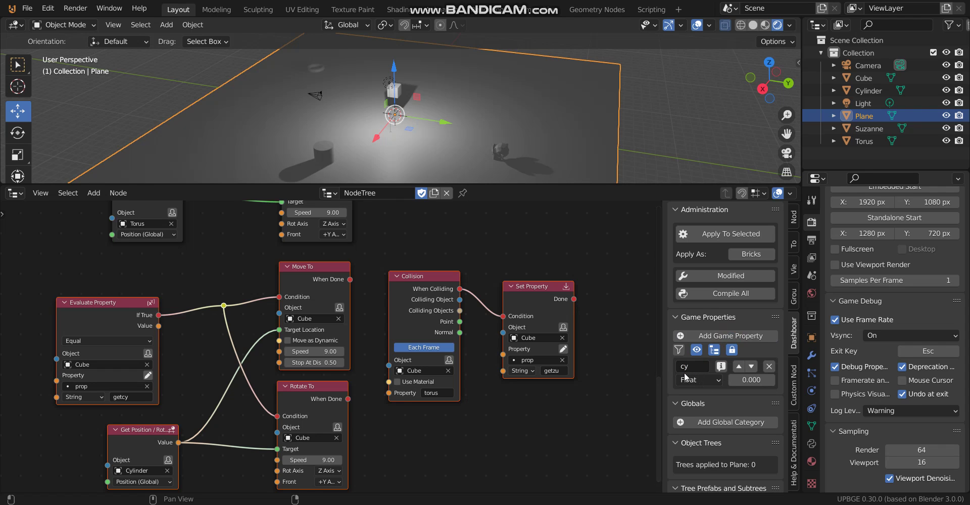
# - Set the collision property of the new group's Collision node to cy
pyautogui.press('Return')
pyautogui.scroll(-3, 396, 360)
pyautogui.hscroll(-2, 397, 359)
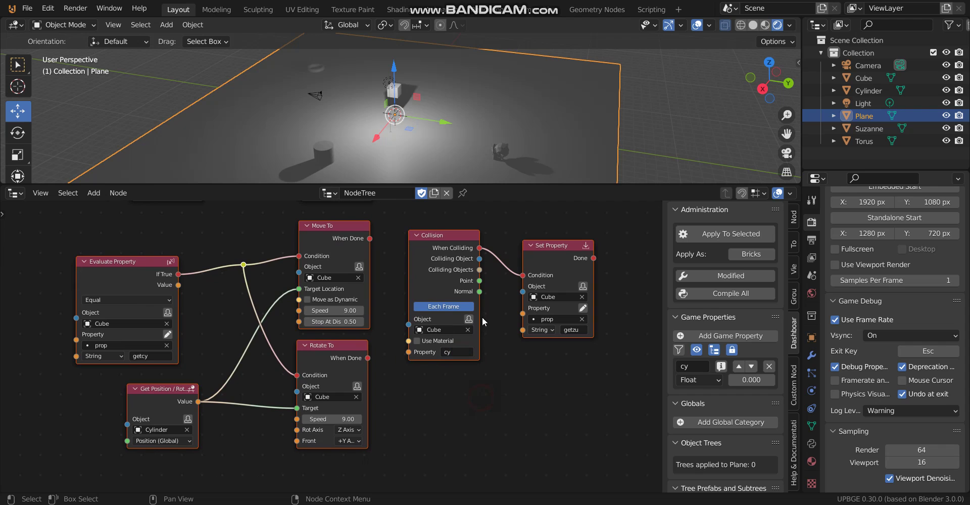
# - Run the game to test the cube's path to the cylinder, and check the strings in the Set Property nodes
pyautogui.press('p')
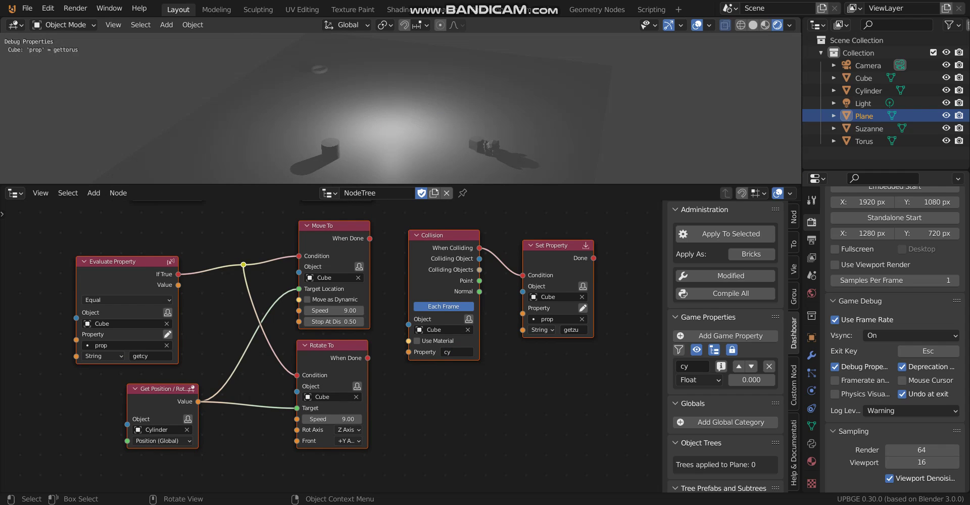
pyautogui.press('Escape')
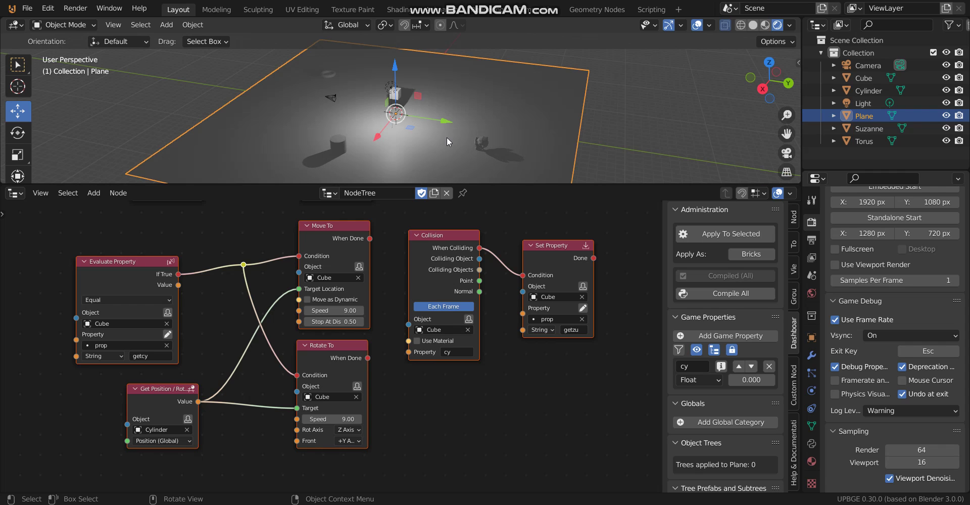
pyautogui.moveTo(485, 268); pyautogui.dragTo(468, 440, button='middle')
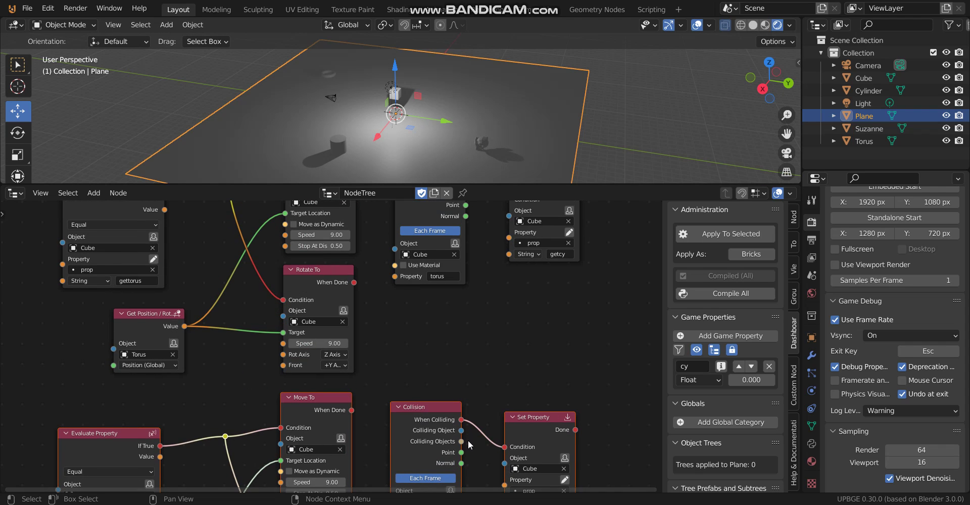
pyautogui.moveTo(502, 329); pyautogui.dragTo(507, 341, button='middle')
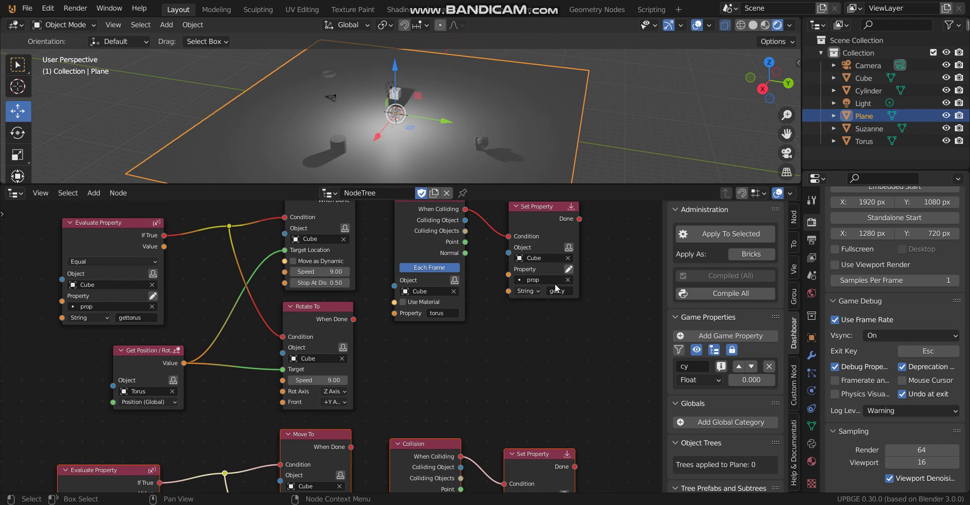
pyautogui.moveTo(544, 301); pyautogui.dragTo(501, 245, button='middle')
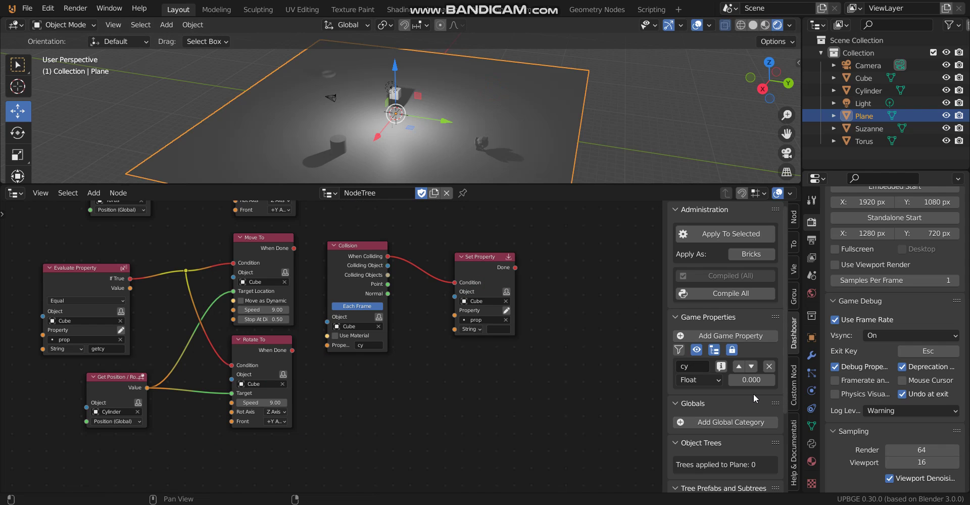
# - Remove the cy game property from the plane and add a game property named cy to the cylinder
pyautogui.click(769, 367)
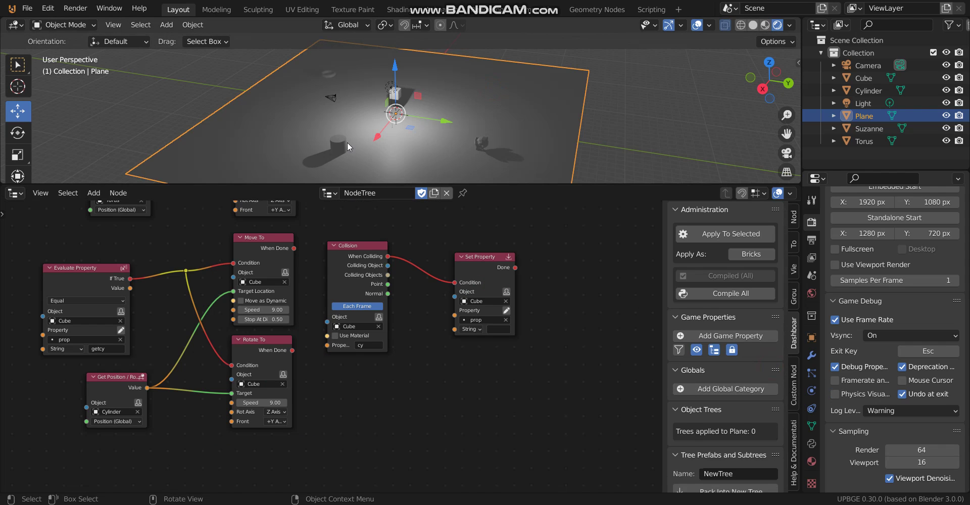
pyautogui.click(340, 141)
pyautogui.click(717, 336)
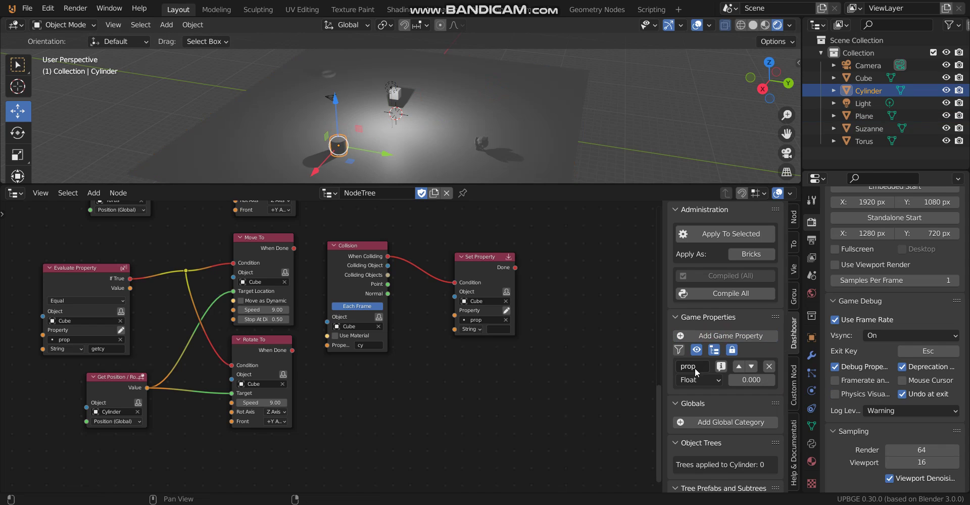
pyautogui.click(696, 365)
pyautogui.press('Return')
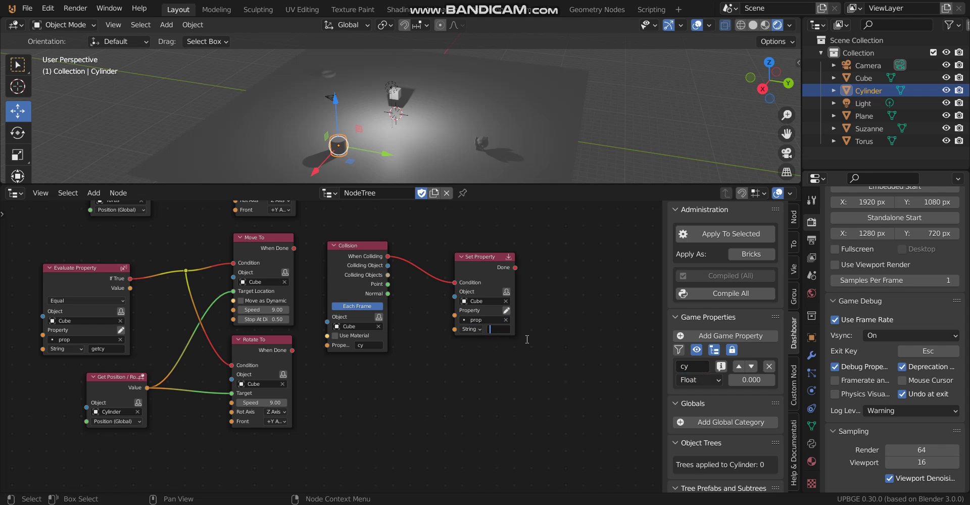
# - Set the string of the cylinder group's Set Property node to getzu, matching the Suzanne group's Evaluate Property node
pyautogui.write('getcy')
pyautogui.press('Return')
pyautogui.moveTo(523, 271); pyautogui.dragTo(538, 460, button='middle')
pyautogui.press('Escape')
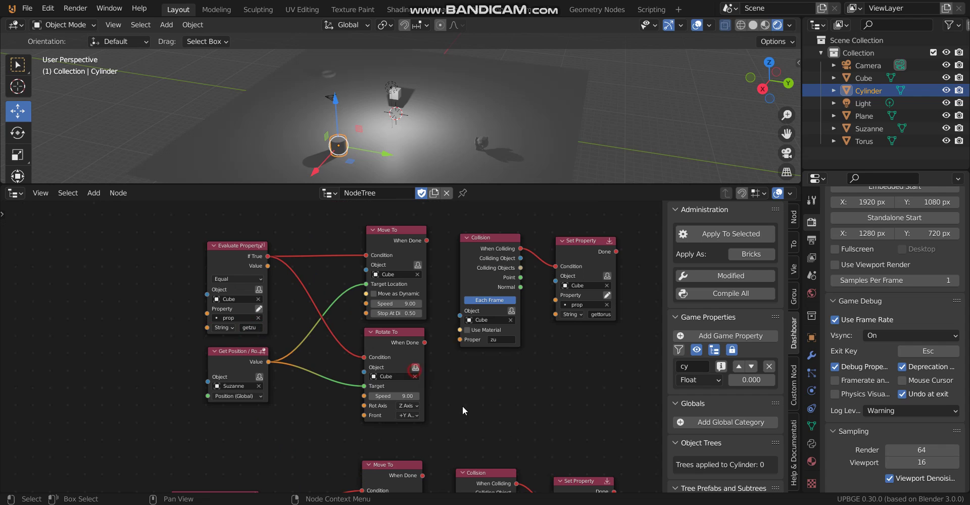
pyautogui.scroll(-1, 252, 329)
pyautogui.moveTo(251, 328); pyautogui.dragTo(442, 308, button='middle')
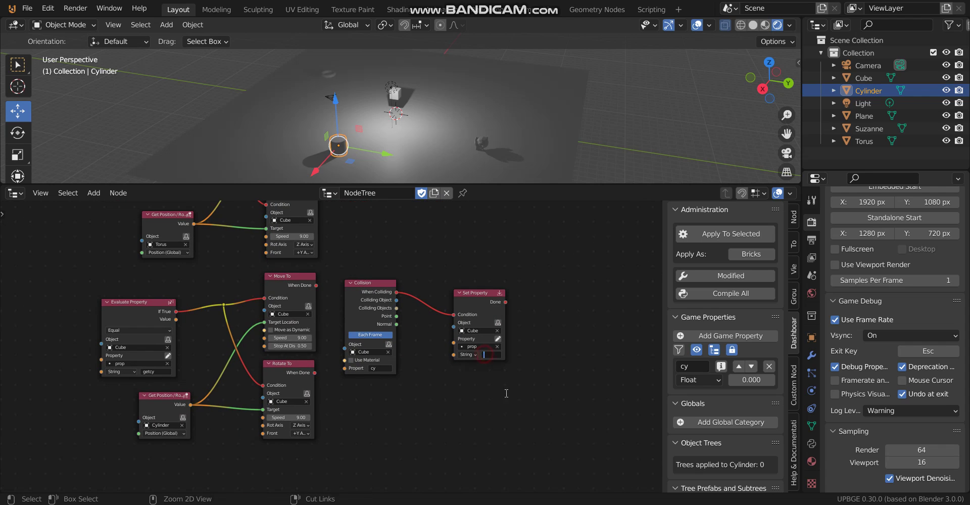
pyautogui.moveTo(469, 413); pyautogui.dragTo(503, 442, button='middle')
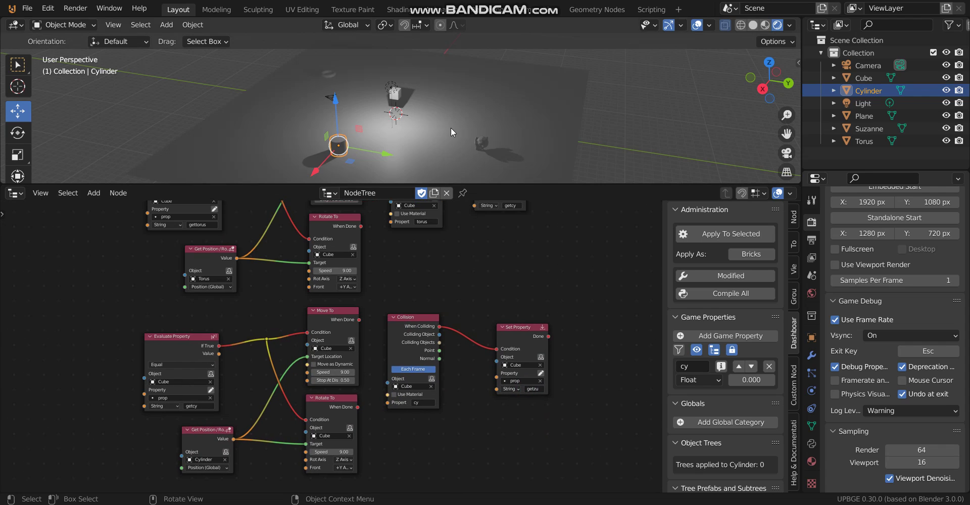
# - Run the game to test the cube travelling between Suzanne, the torus and the cylinder
pyautogui.press('p')
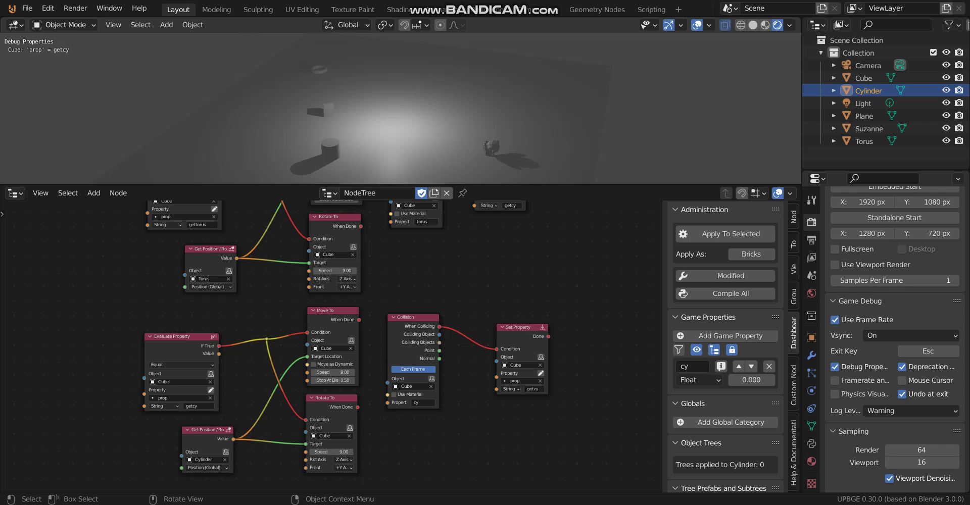
# - Stop the game, add a Frame node and size it so that it encloses the Suzanne node group
pyautogui.press('Escape')
pyautogui.scroll(-3, 413, 210)
pyautogui.moveTo(438, 265); pyautogui.dragTo(451, 419, button='middle')
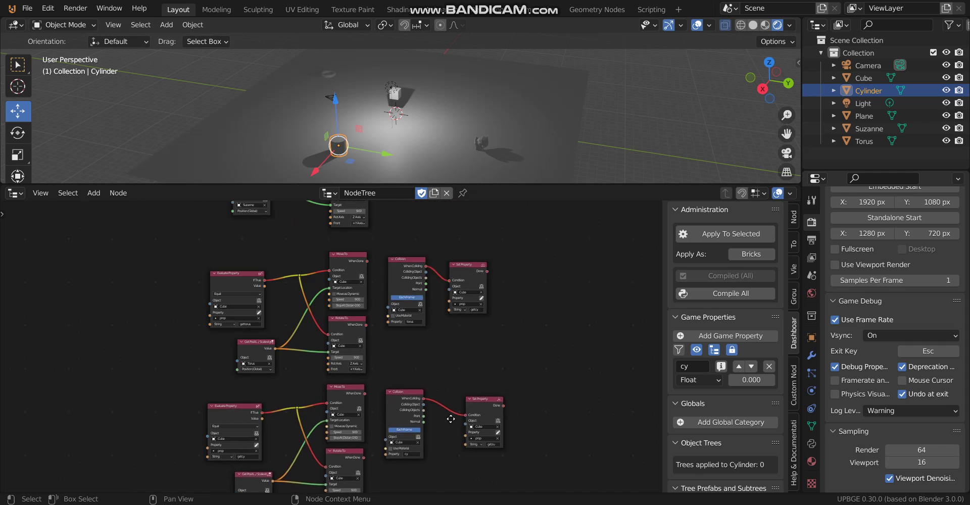
pyautogui.scroll(-1, 500, 383)
pyautogui.keyDown('shift'); pyautogui.scroll(5, 460, 320); pyautogui.keyUp('shift')
pyautogui.hotkey('shift', 'a')
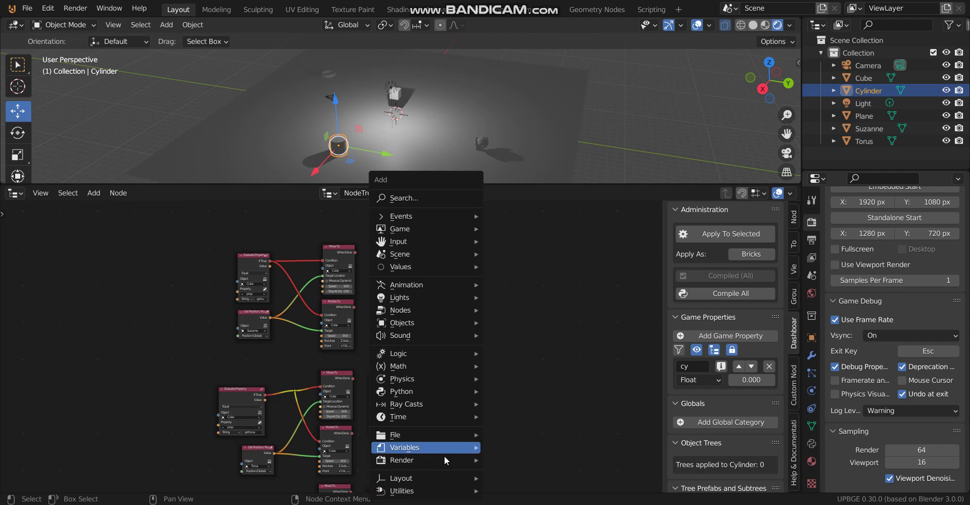
pyautogui.click(514, 477)
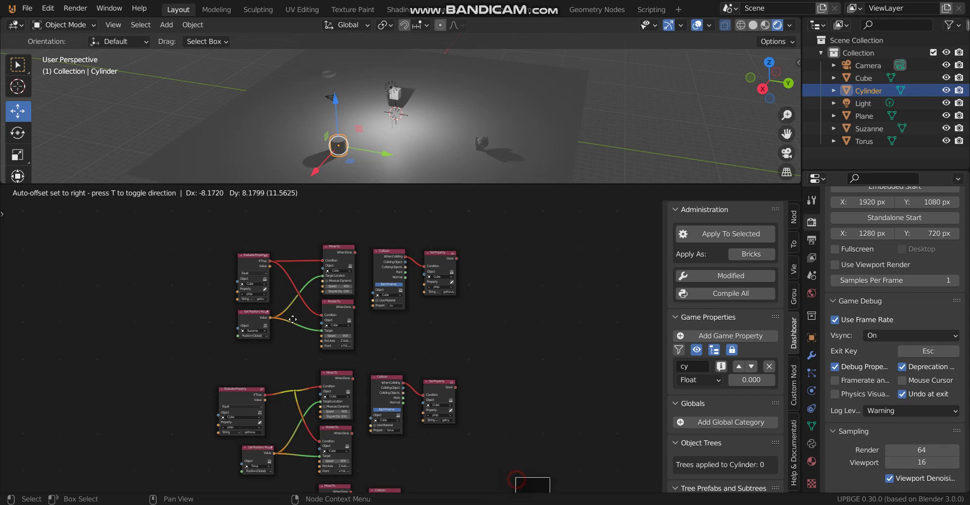
pyautogui.click(243, 248)
pyautogui.moveTo(247, 248); pyautogui.dragTo(470, 287)
pyautogui.moveTo(465, 249); pyautogui.dragTo(465, 358)
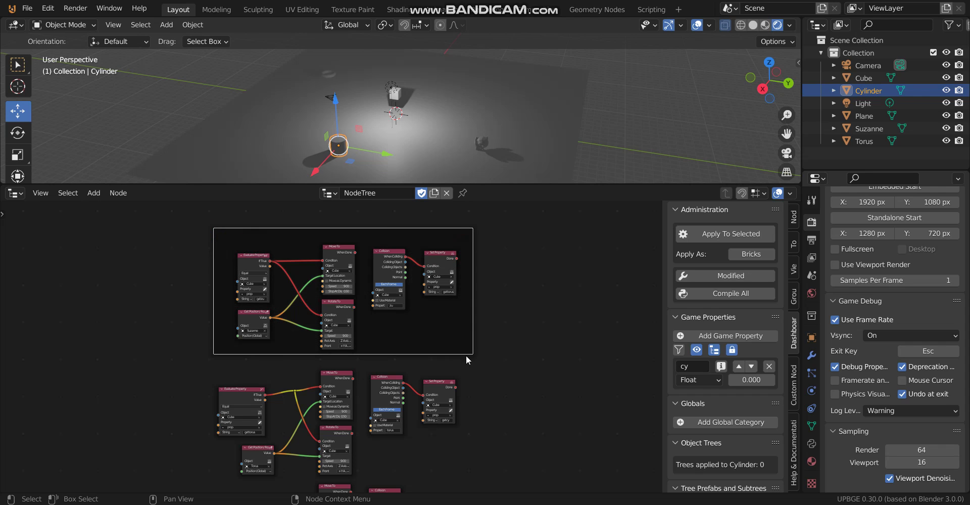
# - Duplicate the frame onto the torus node group and raise the lower edges of both frames slightly to fit their groups
pyautogui.scroll(-2, 471, 281)
pyautogui.keyDown('shift'); pyautogui.scroll(-3, 441, 249); pyautogui.keyUp('shift')
pyautogui.hotkey('shift', 'd')
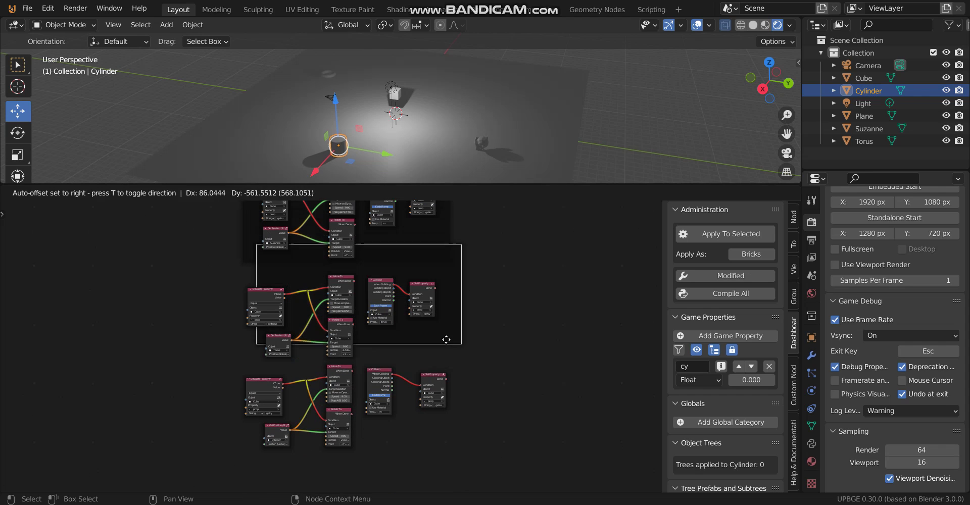
pyautogui.click(433, 359)
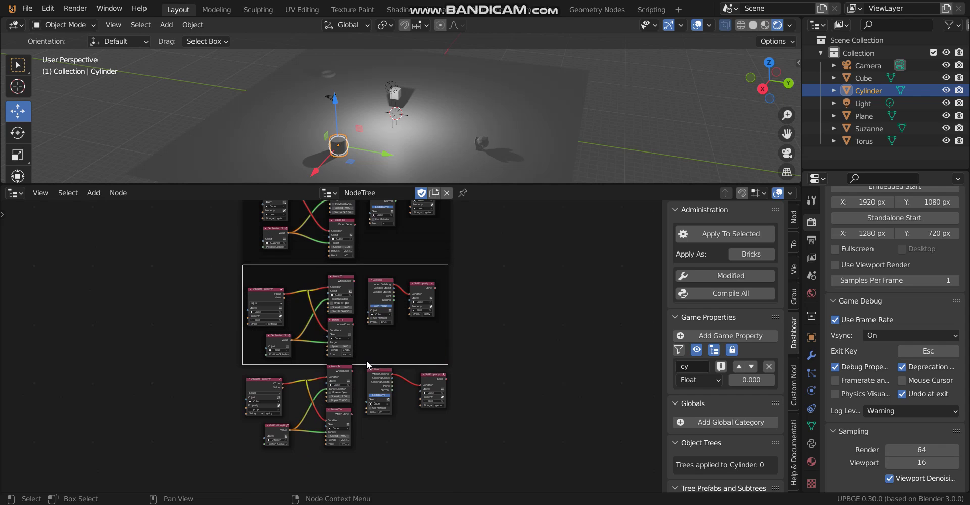
pyautogui.moveTo(367, 362); pyautogui.dragTo(371, 356)
pyautogui.click(390, 260)
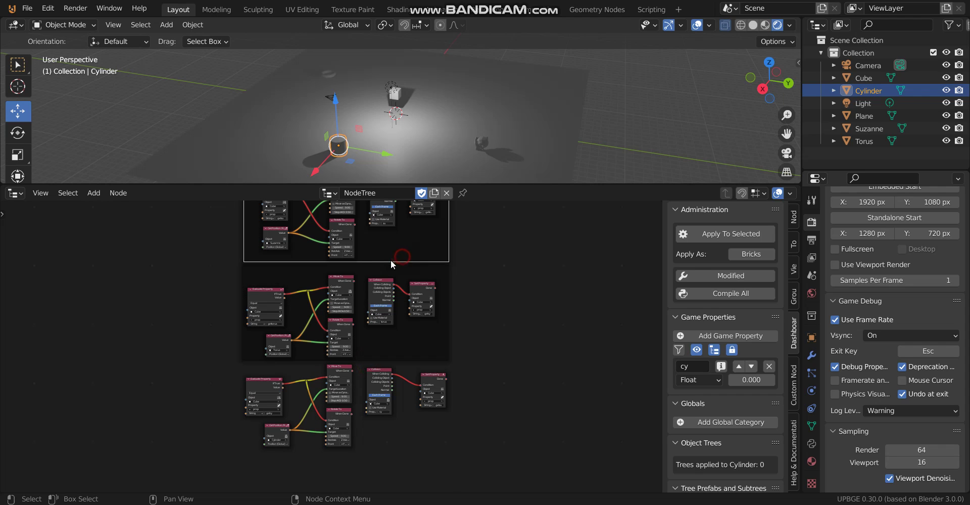
pyautogui.moveTo(361, 258); pyautogui.dragTo(364, 257)
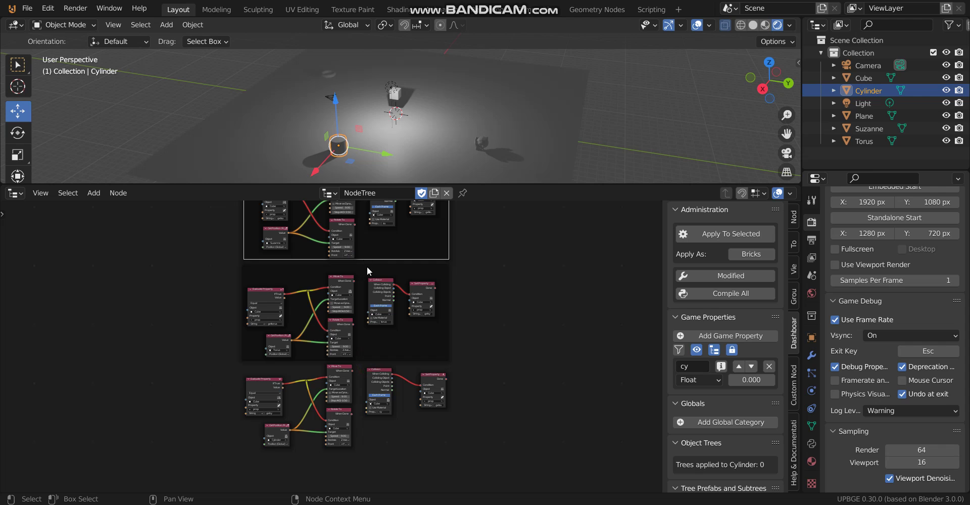
# - Duplicate the torus group's frame onto the cylinder node group and bring all framed groups into view
pyautogui.click(368, 271)
pyautogui.hotkey('shift', 'd')
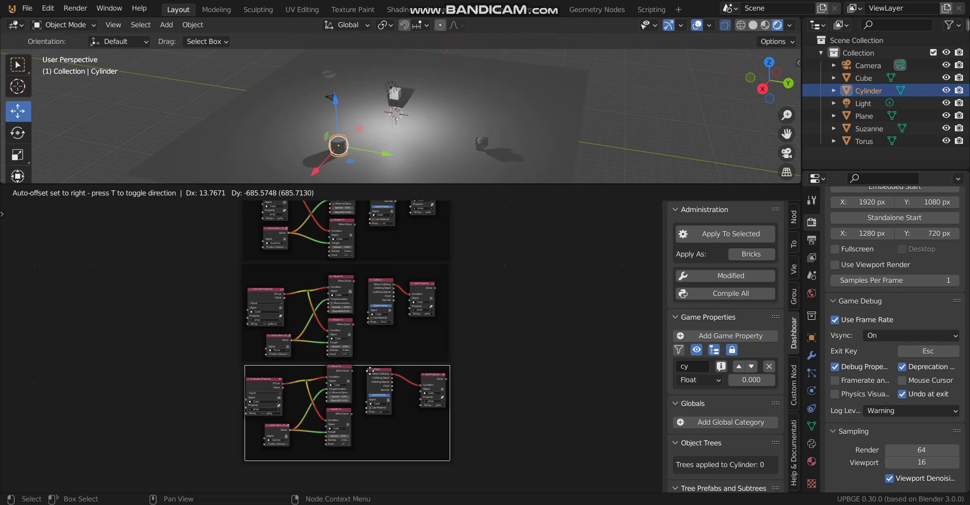
pyautogui.click(370, 371)
pyautogui.click(485, 309)
pyautogui.press('Home')
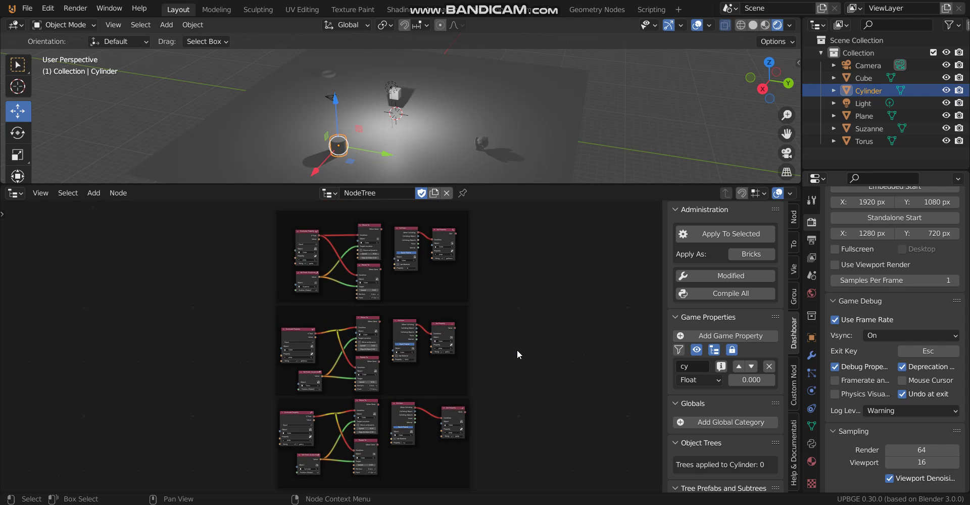
pyautogui.moveTo(517, 350); pyautogui.dragTo(498, 342, button='middle')
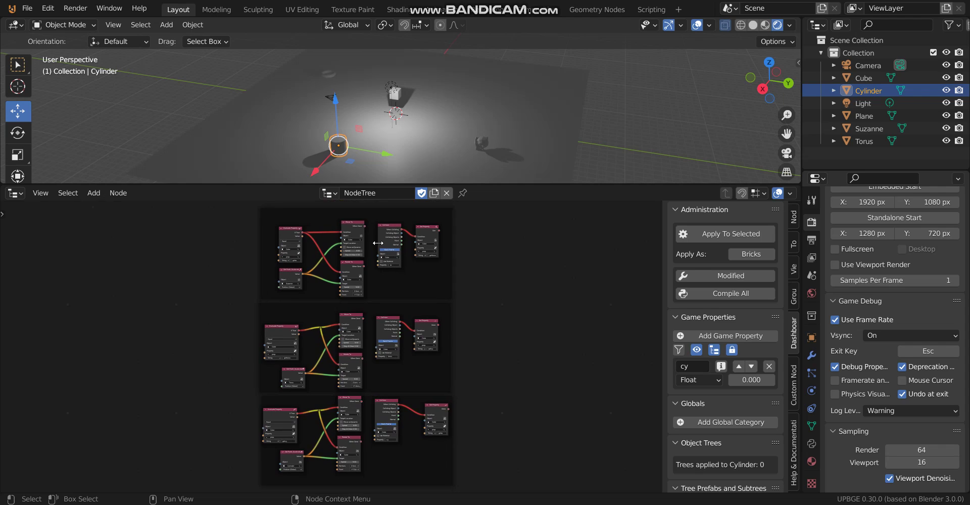
pyautogui.keyDown('shift'); pyautogui.scroll(5, 465, 283); pyautogui.keyUp('shift')
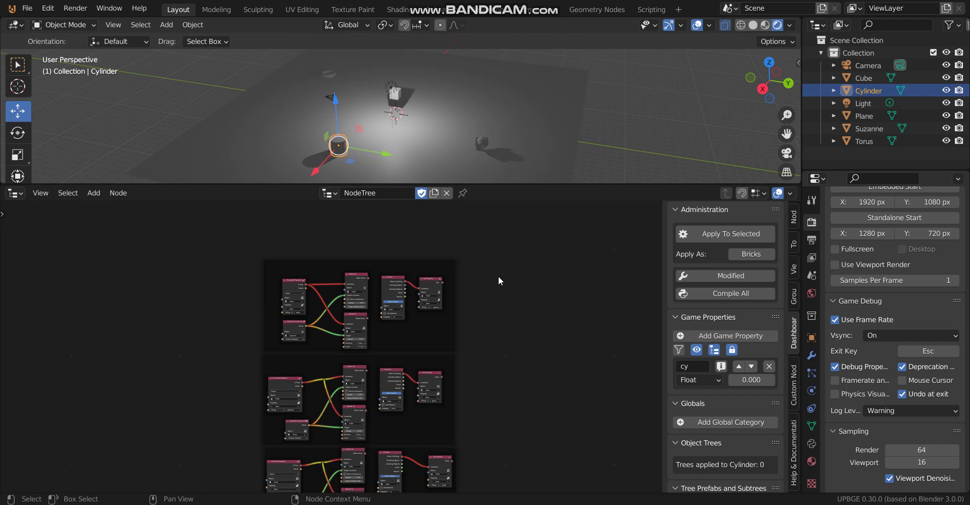